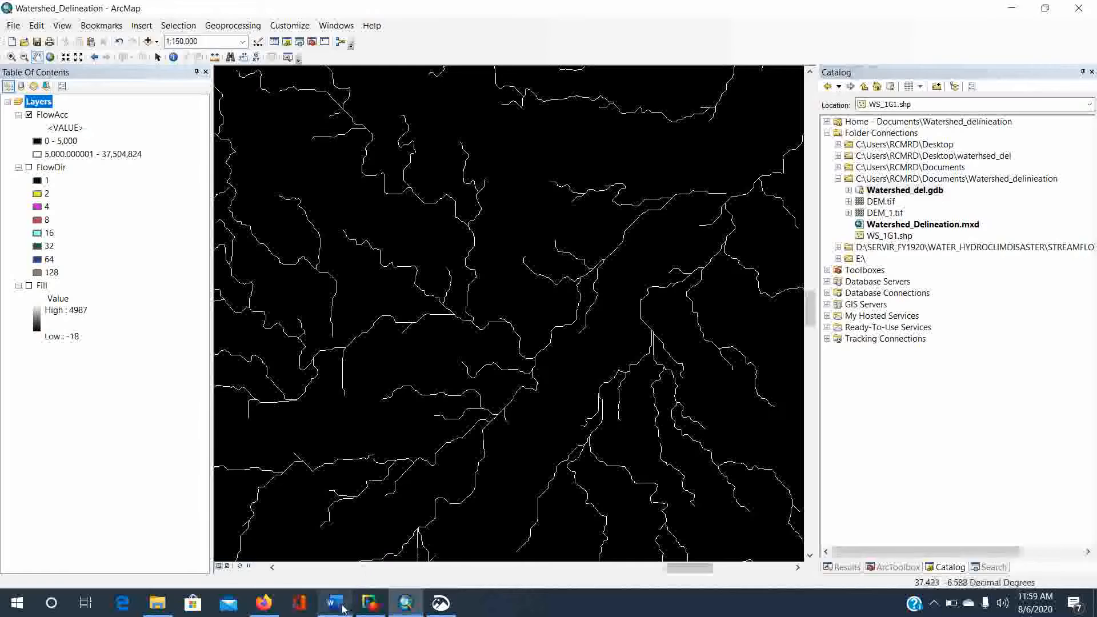
Step: Switch to the Word document and review the two Step 5 pour point options and the outlet's Lat/Long table
{"action": "left_click", "coordinate": [335, 603]}
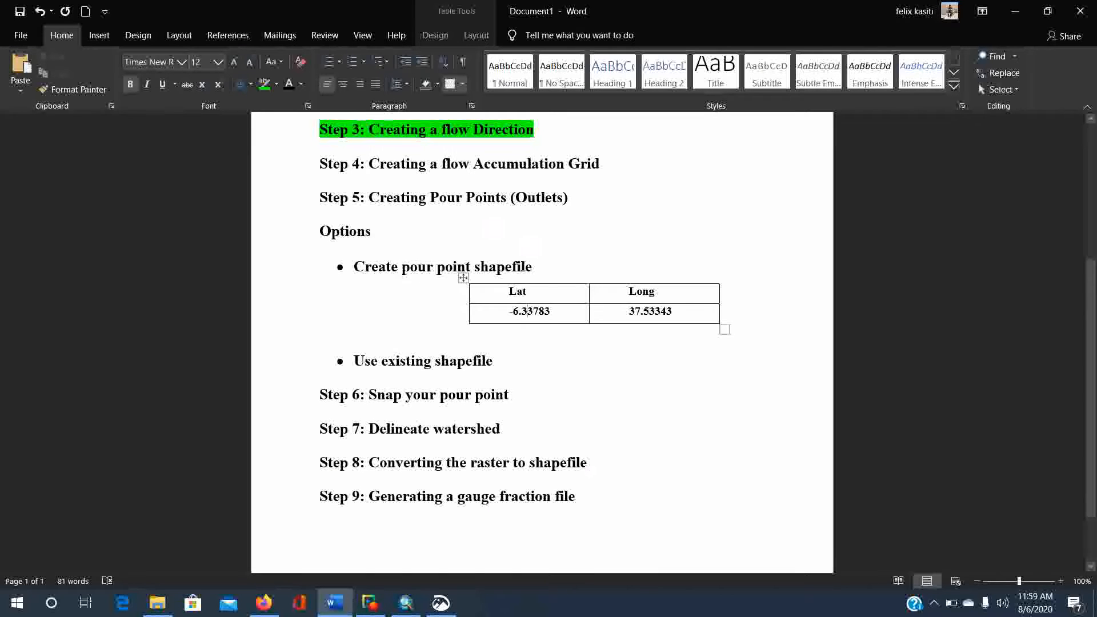
{"action": "left_click", "coordinate": [463, 278]}
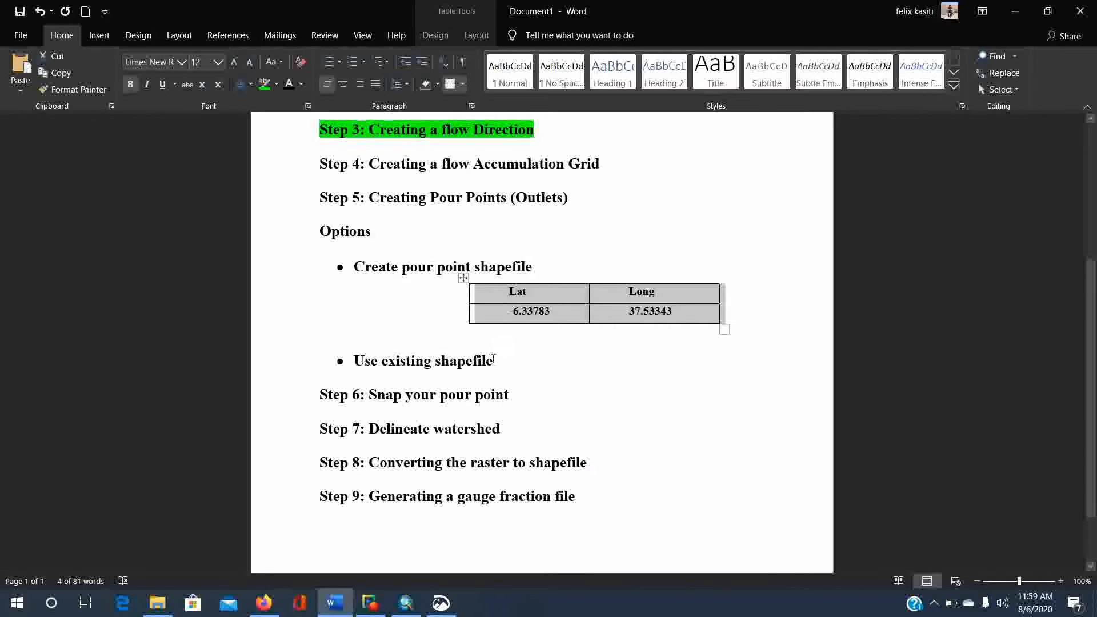
{"action": "left_click_drag", "start_coordinate": [492, 361], "coordinate": [365, 372]}
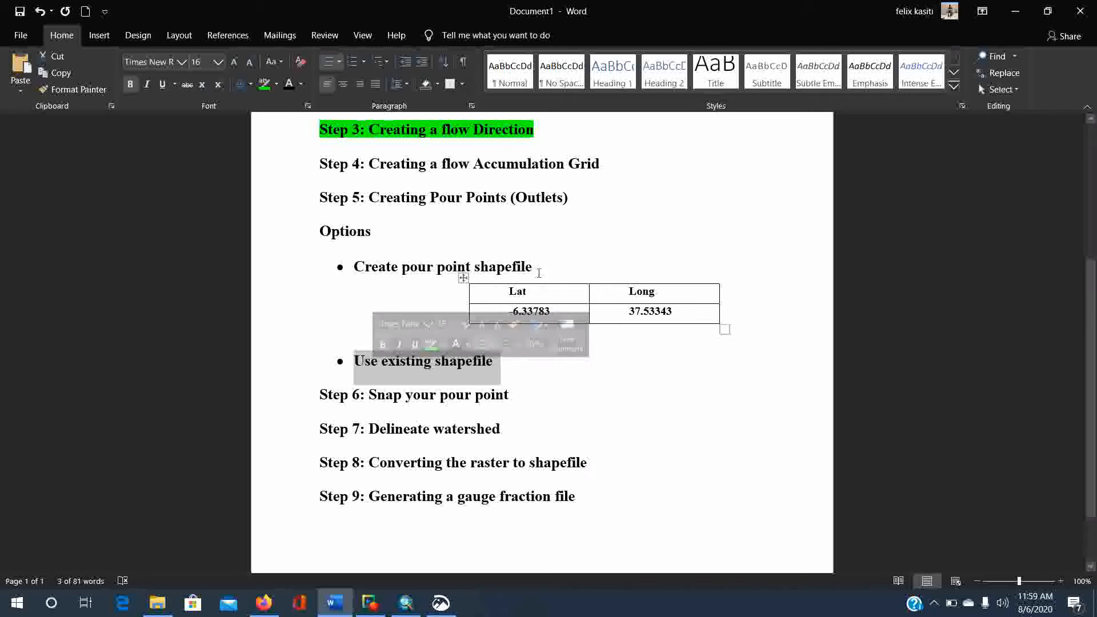
{"action": "left_click_drag", "start_coordinate": [539, 269], "coordinate": [355, 268]}
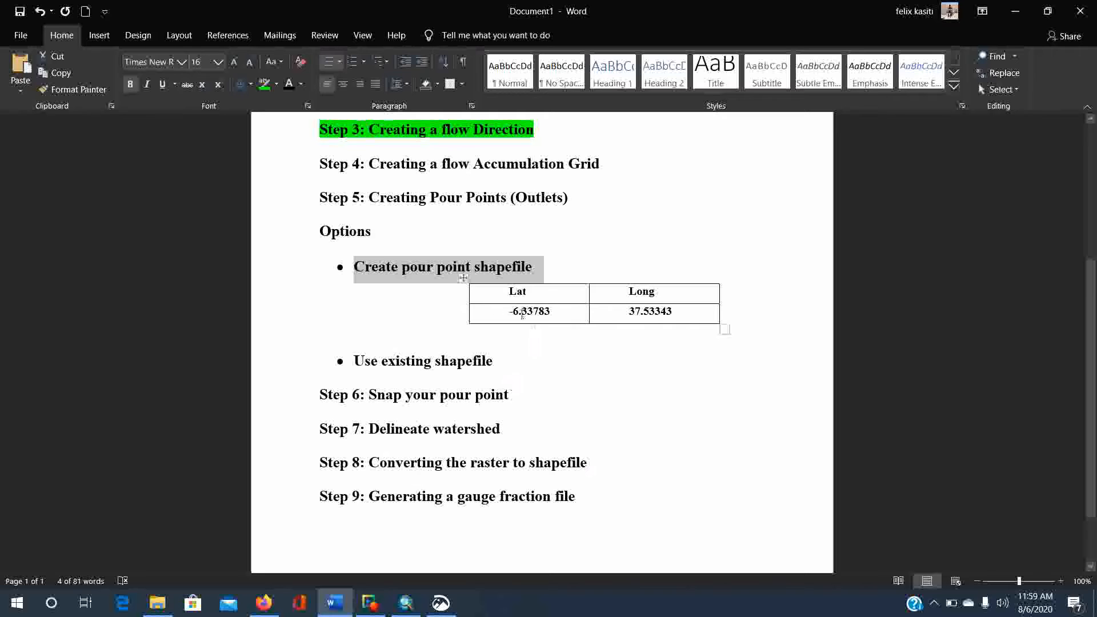
{"action": "left_click", "coordinate": [463, 280]}
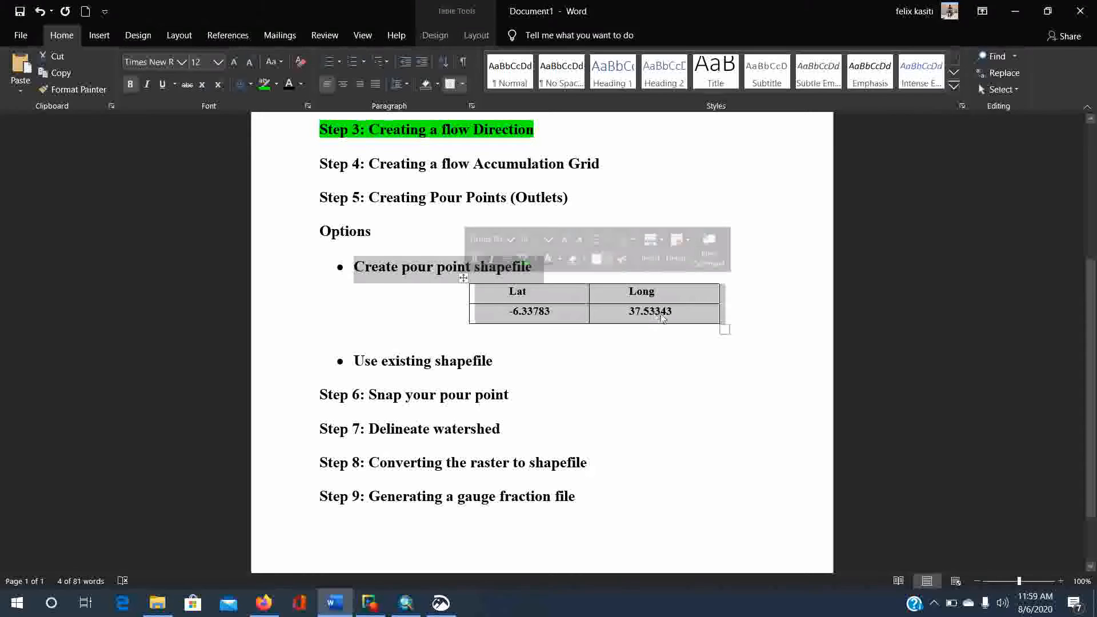
Step: Launch Excel and create a blank workbook for the pour point coordinates
{"action": "left_click", "coordinate": [11, 603]}
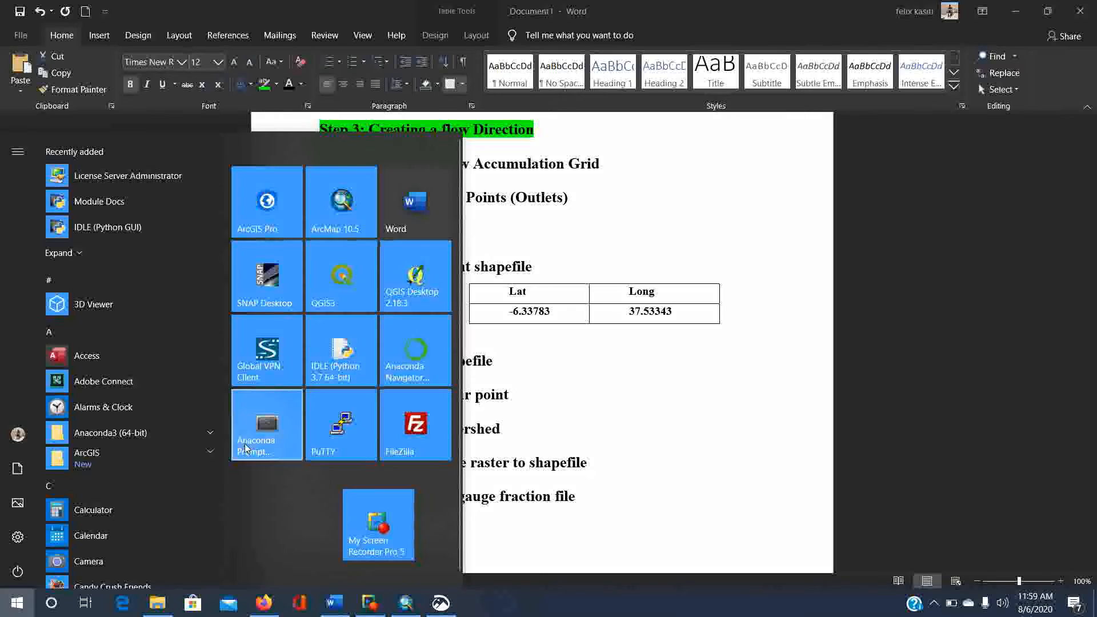
{"action": "left_click", "coordinate": [15, 605]}
{"action": "left_click", "coordinate": [15, 604]}
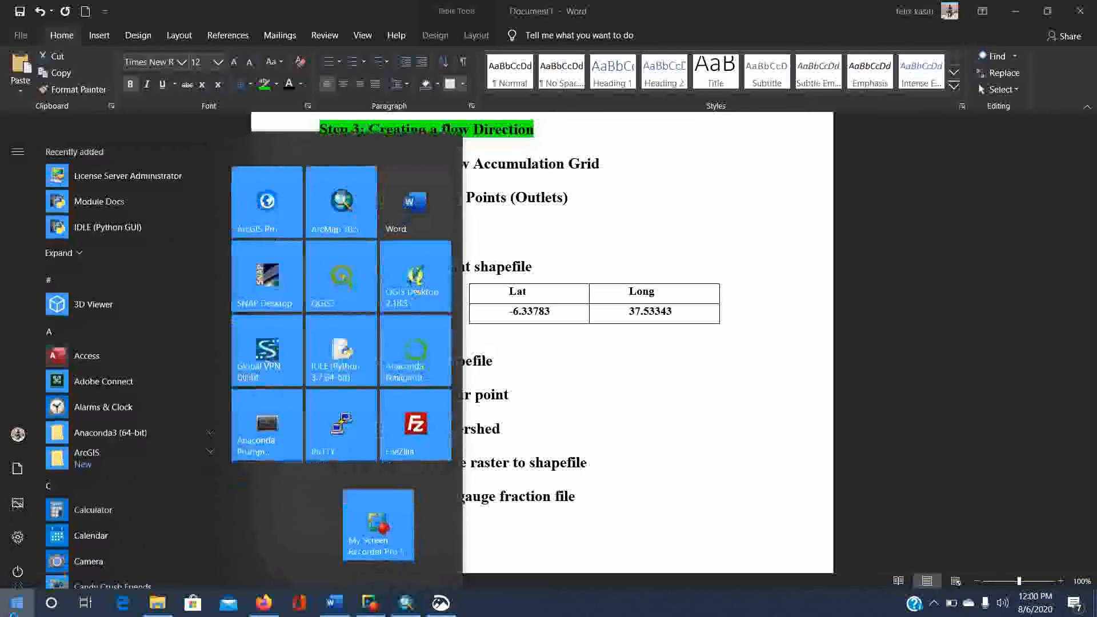
{"action": "type", "text": "ex"}
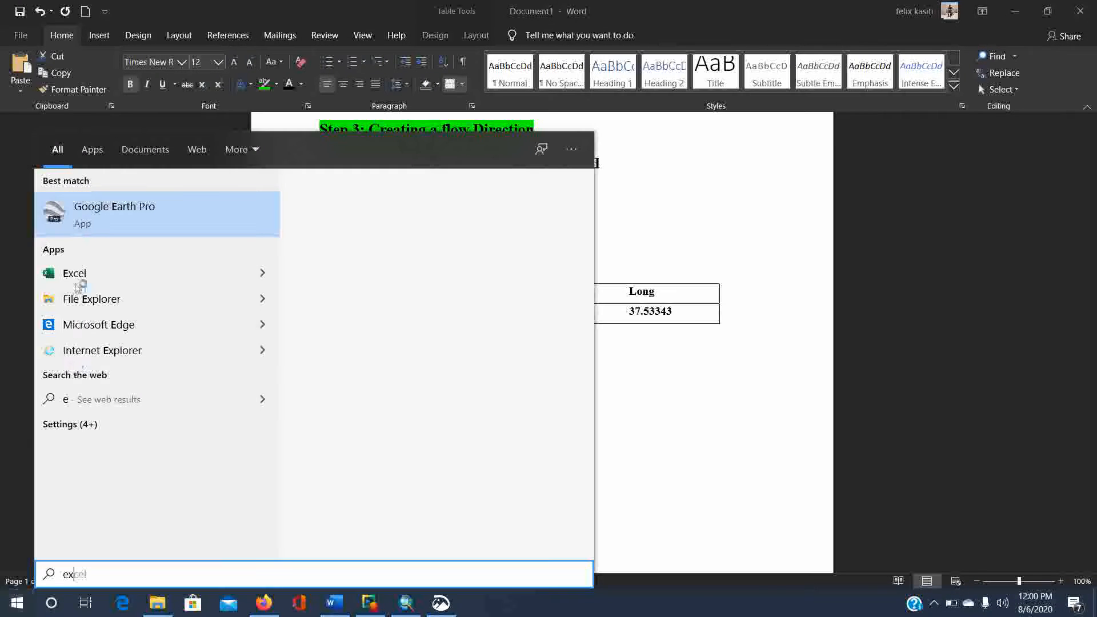
{"action": "left_click", "coordinate": [81, 213]}
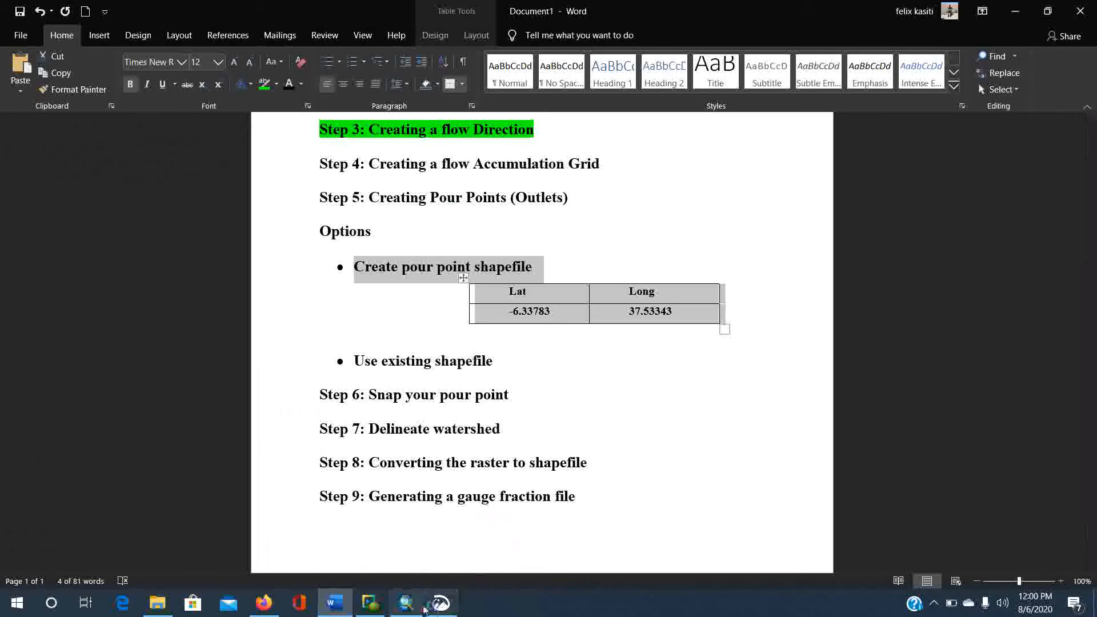
{"action": "mouse_move", "coordinate": [406, 609]}
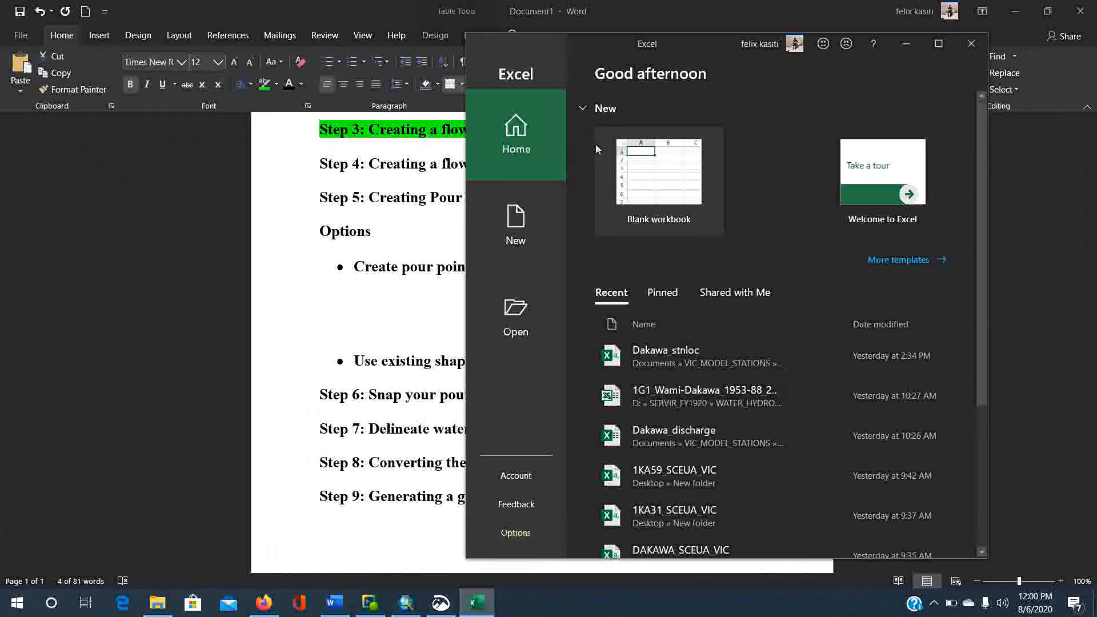
{"action": "left_click", "coordinate": [647, 179]}
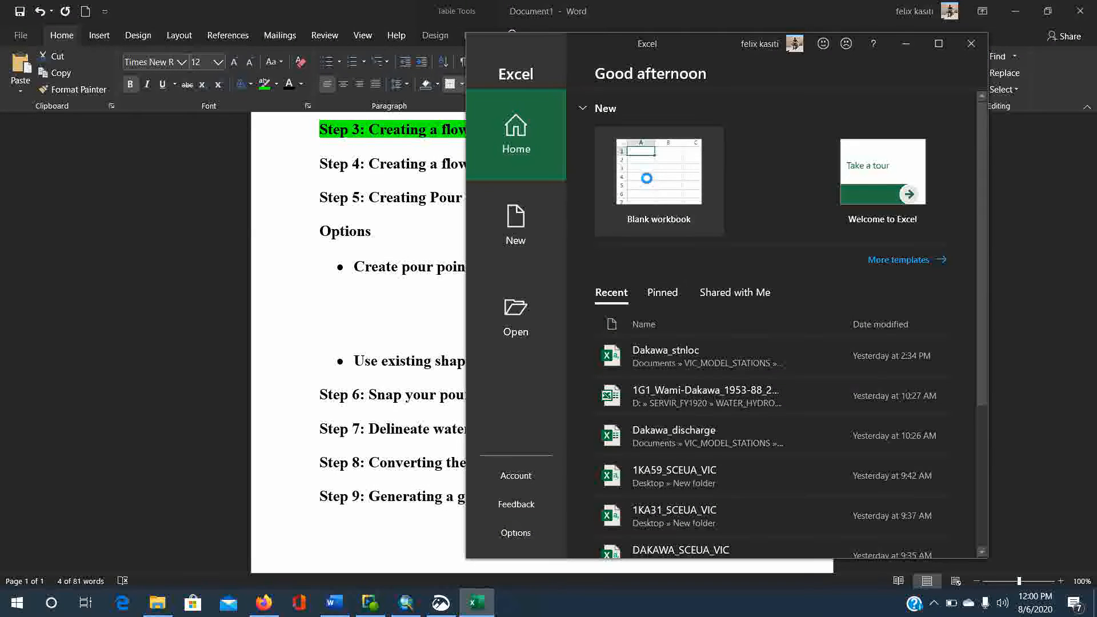
{"action": "left_click", "coordinate": [911, 222]}
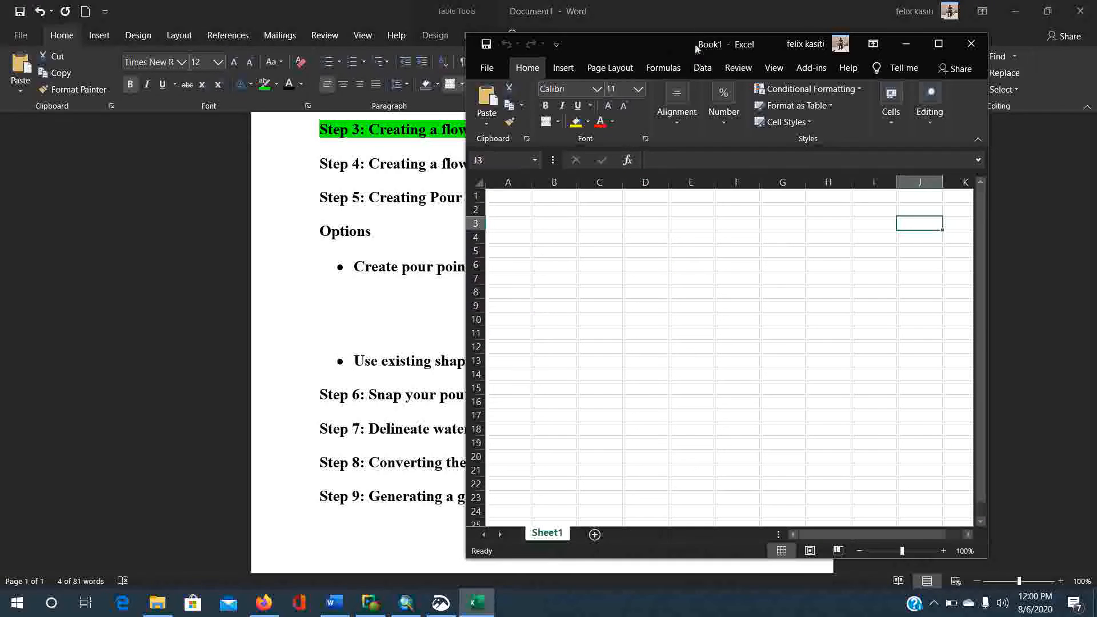
Step: Enter the column headers Name, Lat and Long in cells A1 to C1 of the sheet
{"action": "left_click_drag", "start_coordinate": [673, 44], "coordinate": [231, 68]}
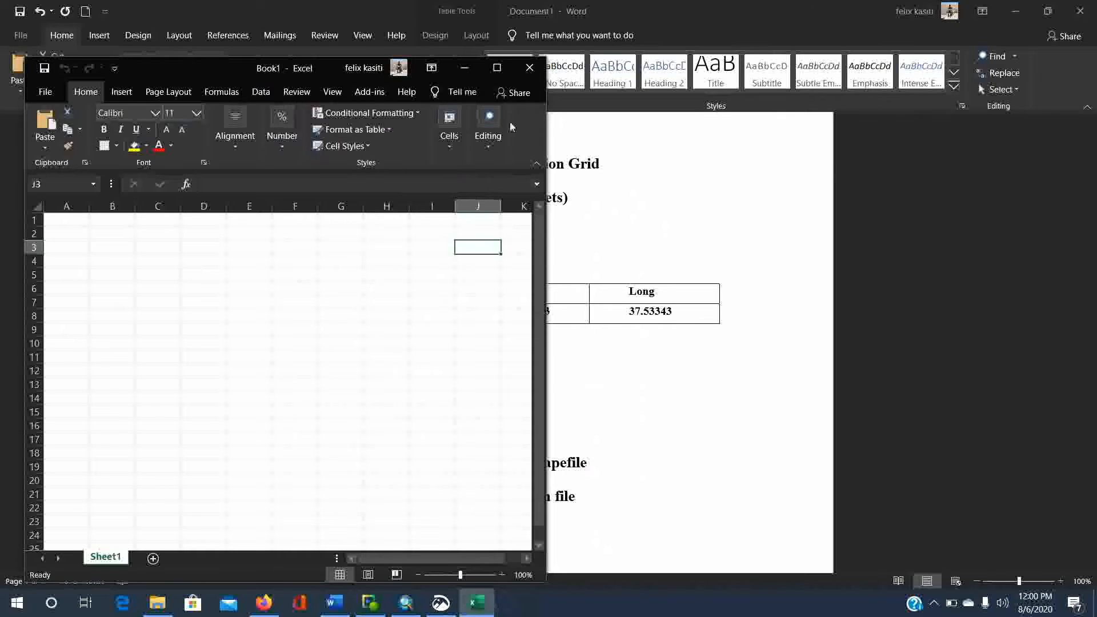
{"action": "left_click_drag", "start_coordinate": [260, 70], "coordinate": [262, 72]}
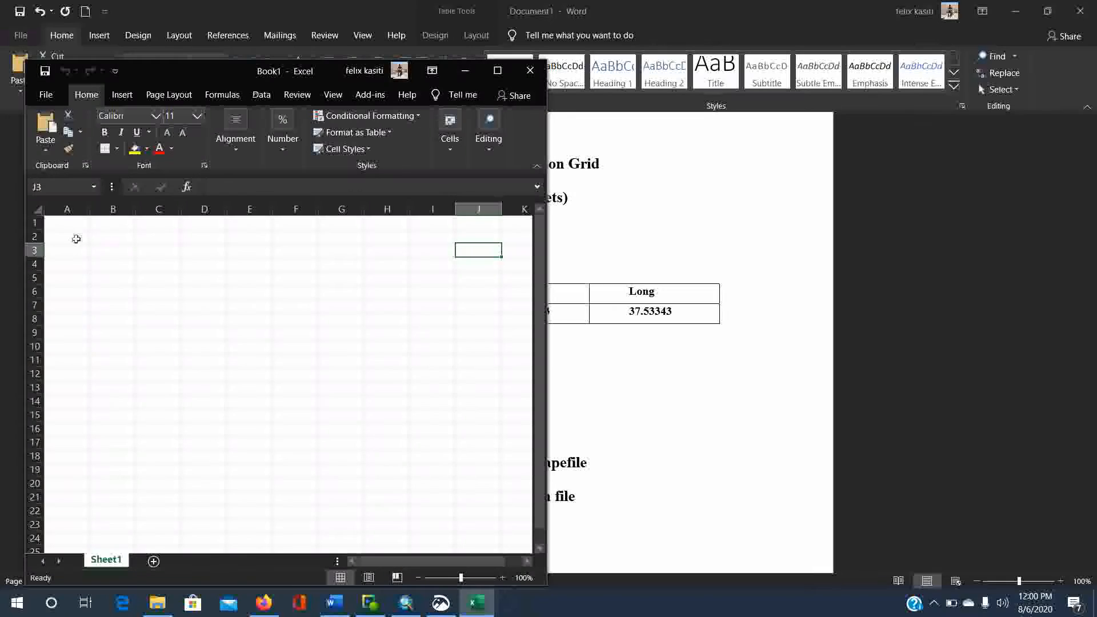
{"action": "left_click", "coordinate": [82, 223]}
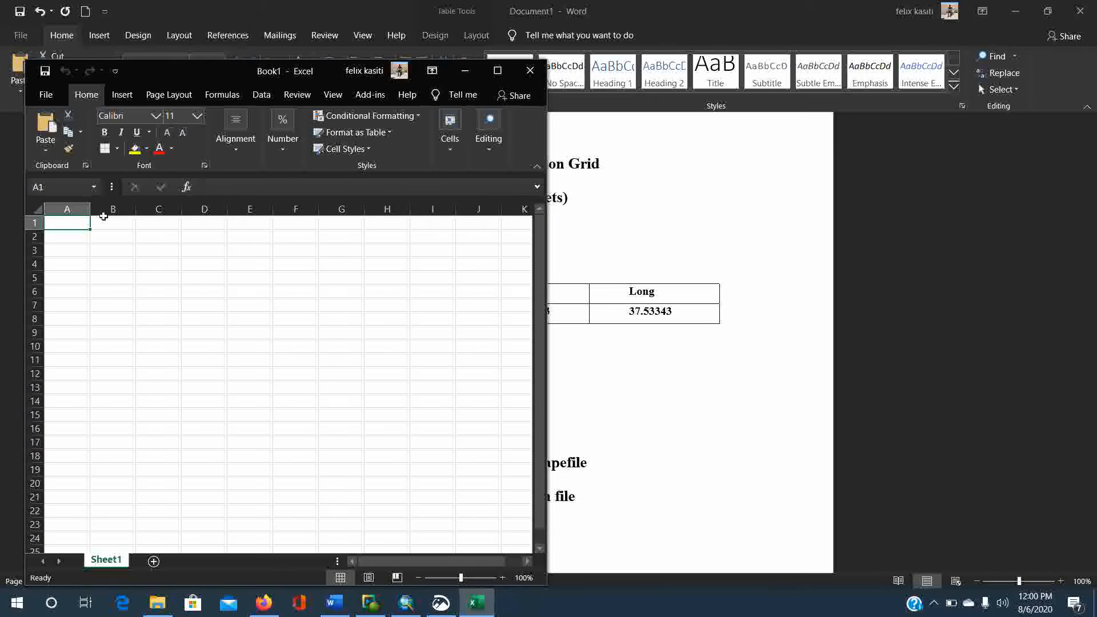
{"action": "type", "text": "Name"}
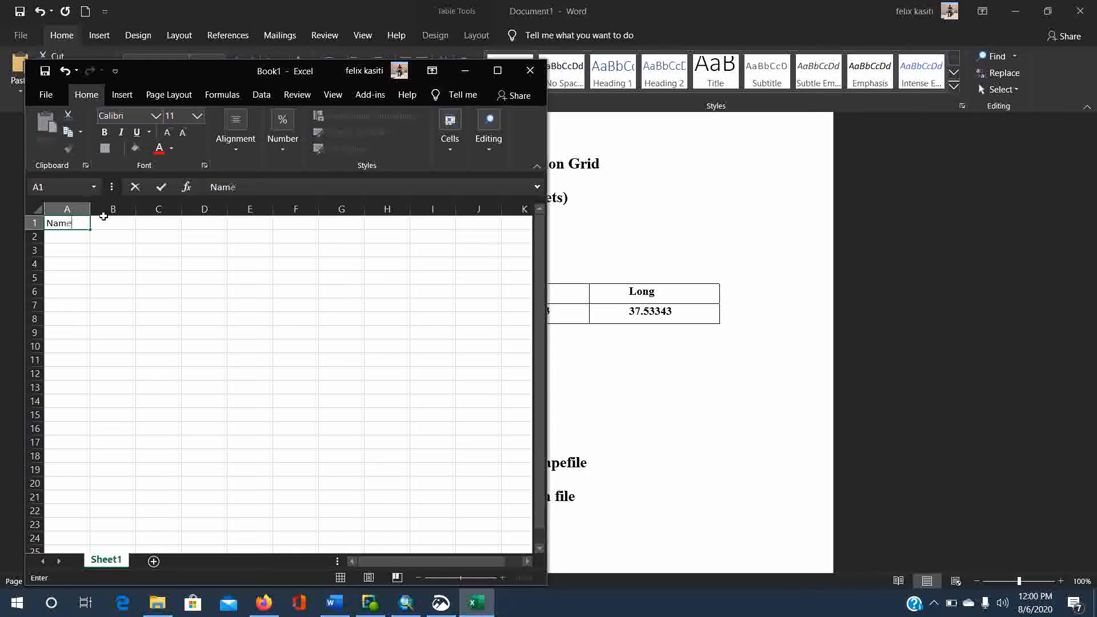
{"action": "left_click", "coordinate": [110, 220]}
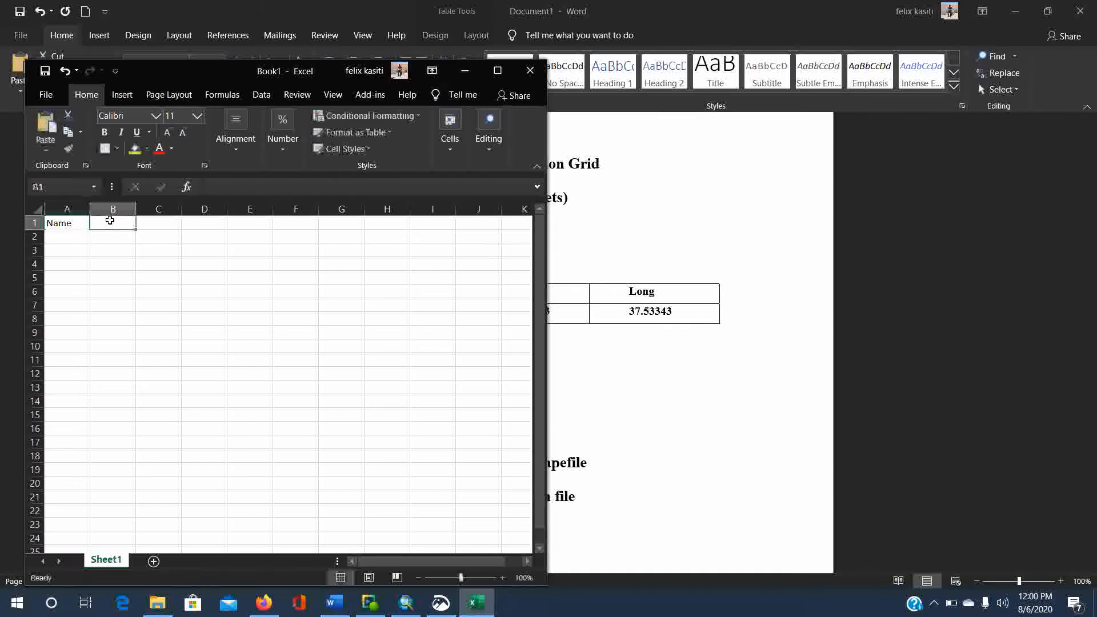
{"action": "type", "text": "Lat"}
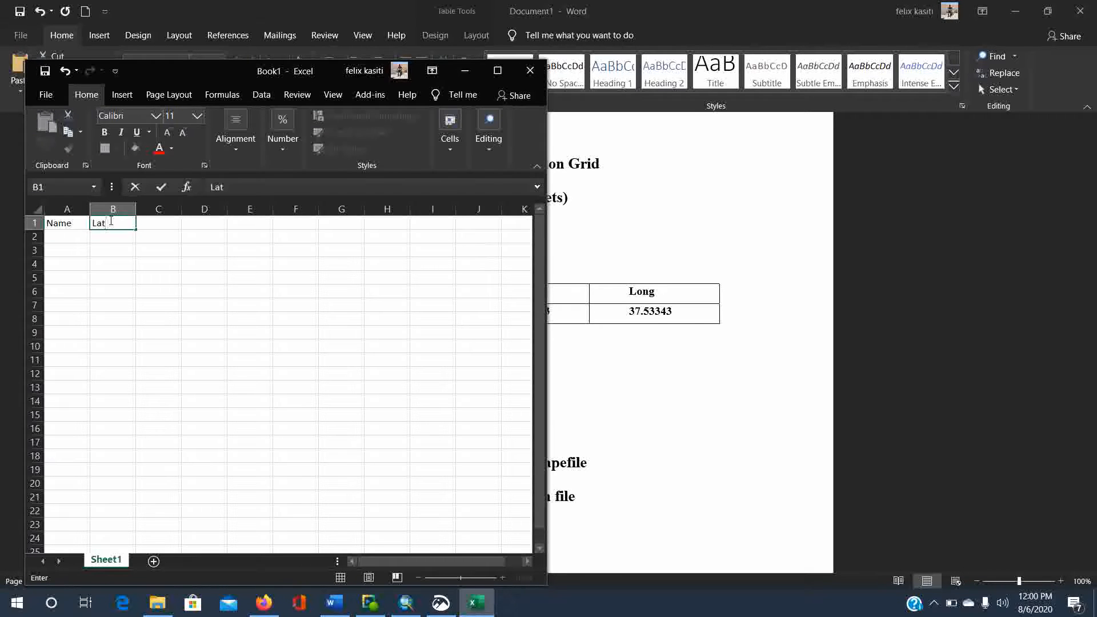
{"action": "left_click", "coordinate": [159, 218]}
{"action": "type", "text": "L"}
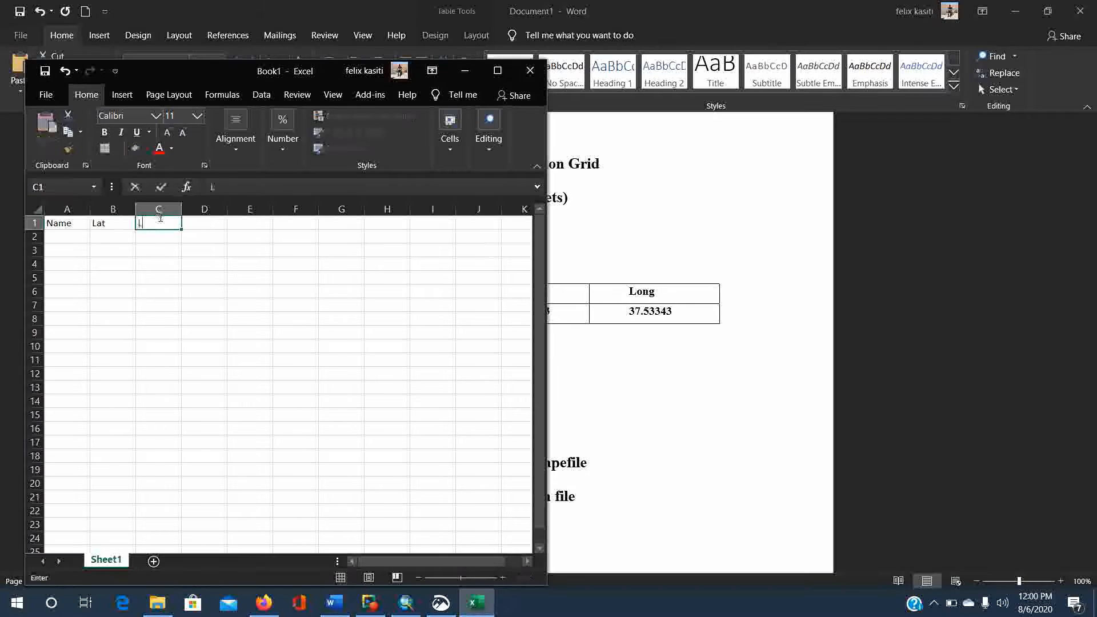
{"action": "type", "text": "ong"}
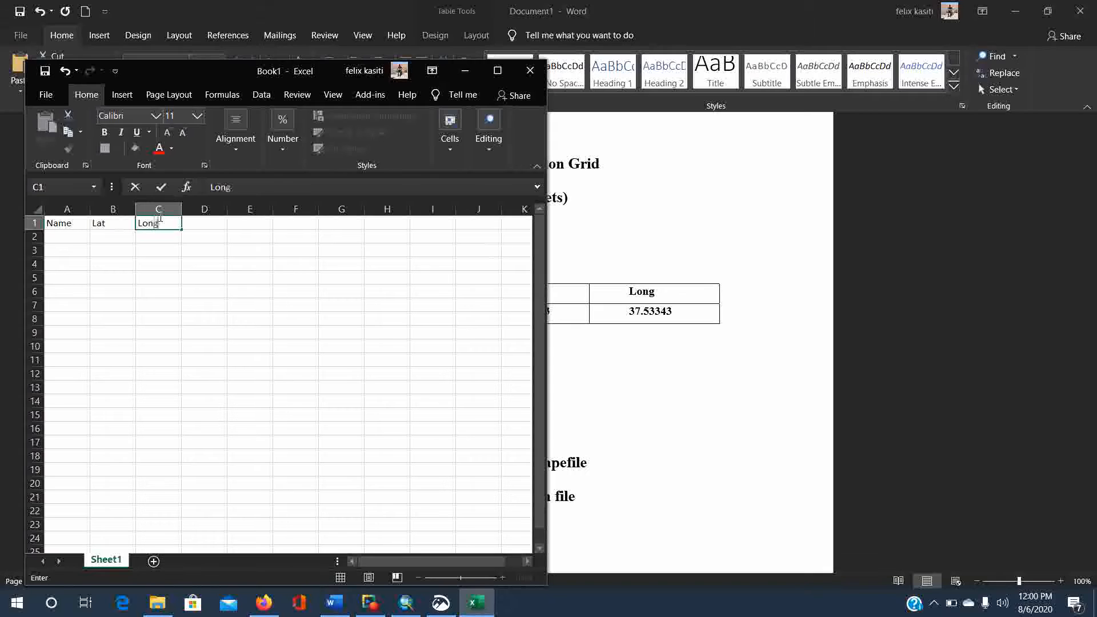
{"action": "key", "text": "Return"}
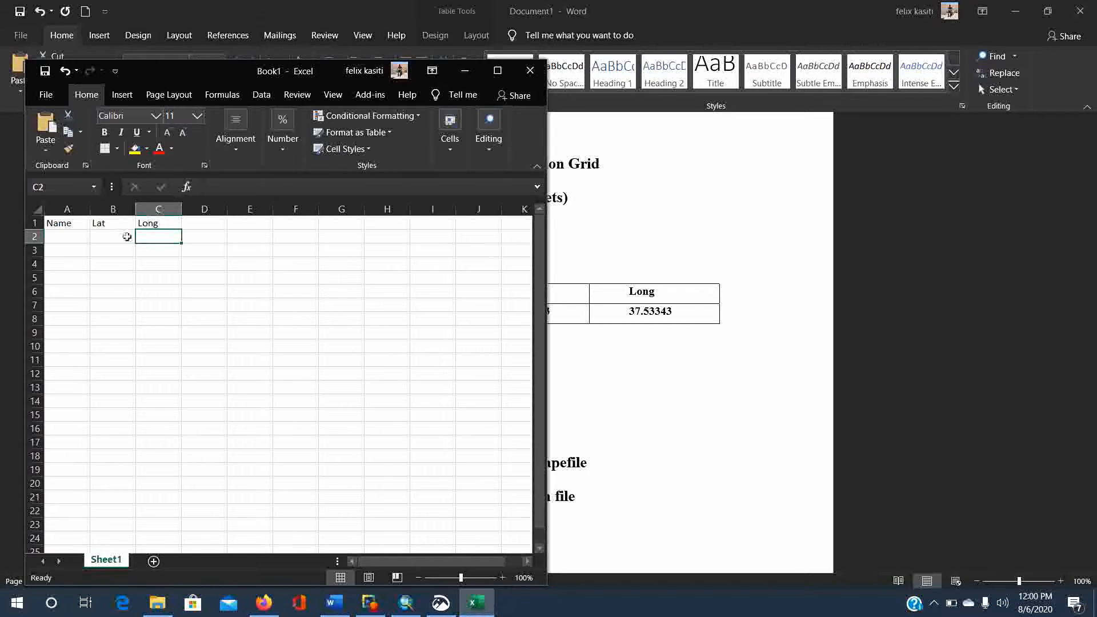
Step: Move the workbook beside the Word coordinates table and enter Pour Point as the name in cell A2
{"action": "left_click_drag", "start_coordinate": [224, 67], "coordinate": [719, 67]}
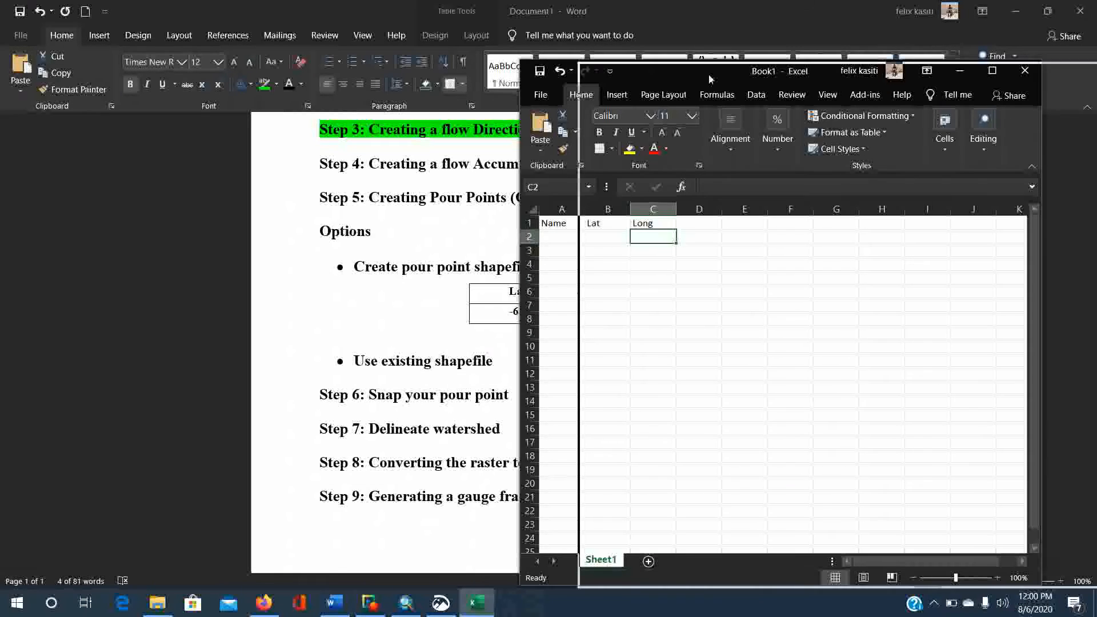
{"action": "left_click_drag", "start_coordinate": [651, 76], "coordinate": [710, 79]}
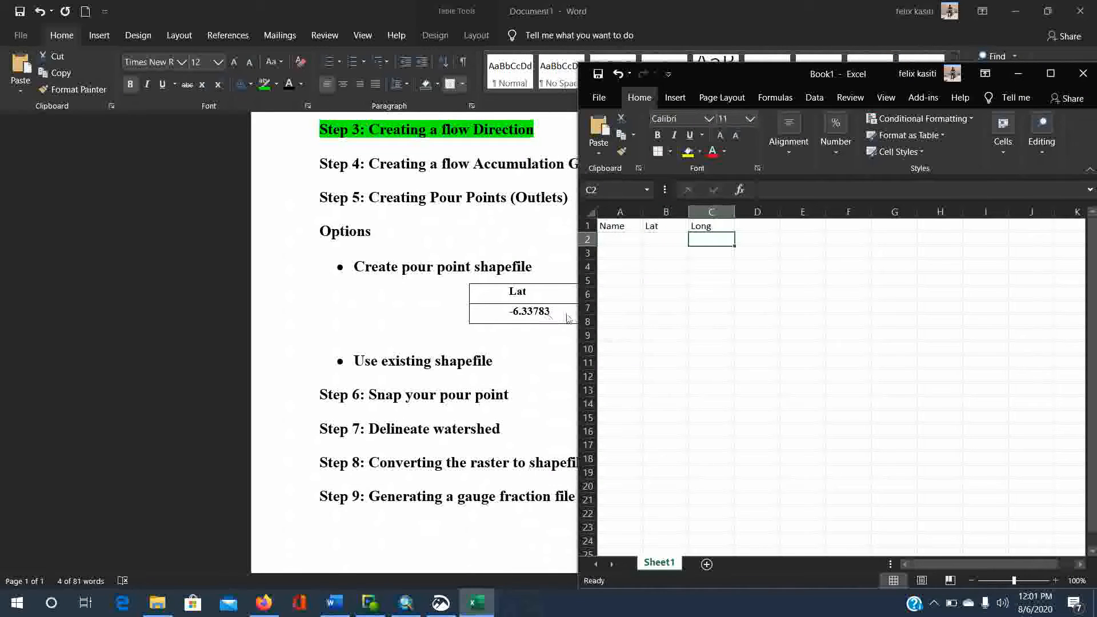
{"action": "left_click", "coordinate": [625, 239]}
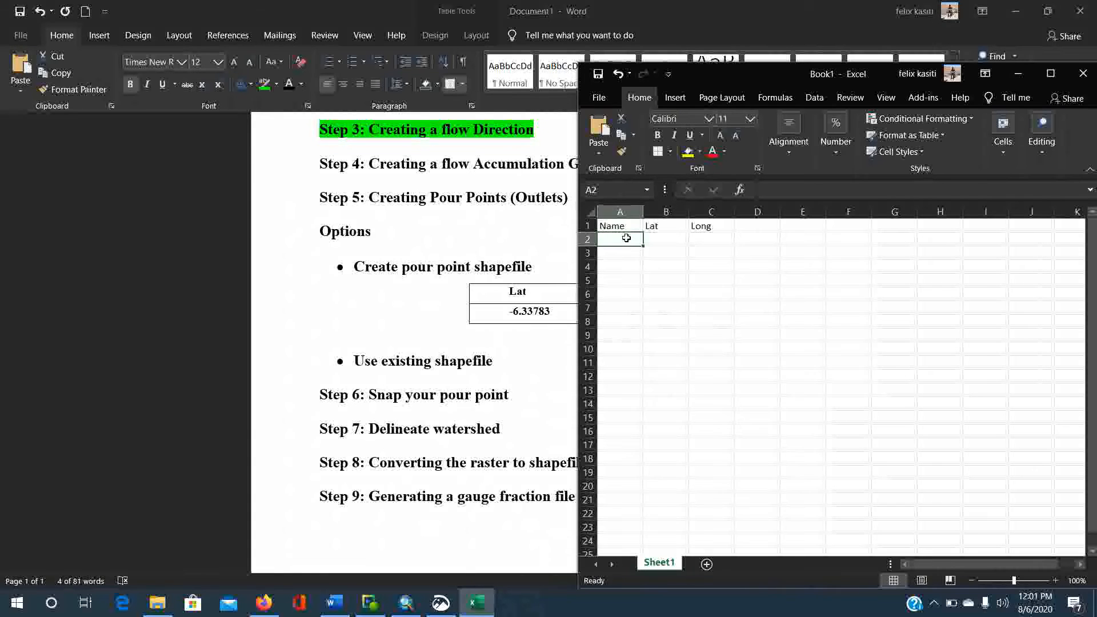
{"action": "type", "text": "Pour"}
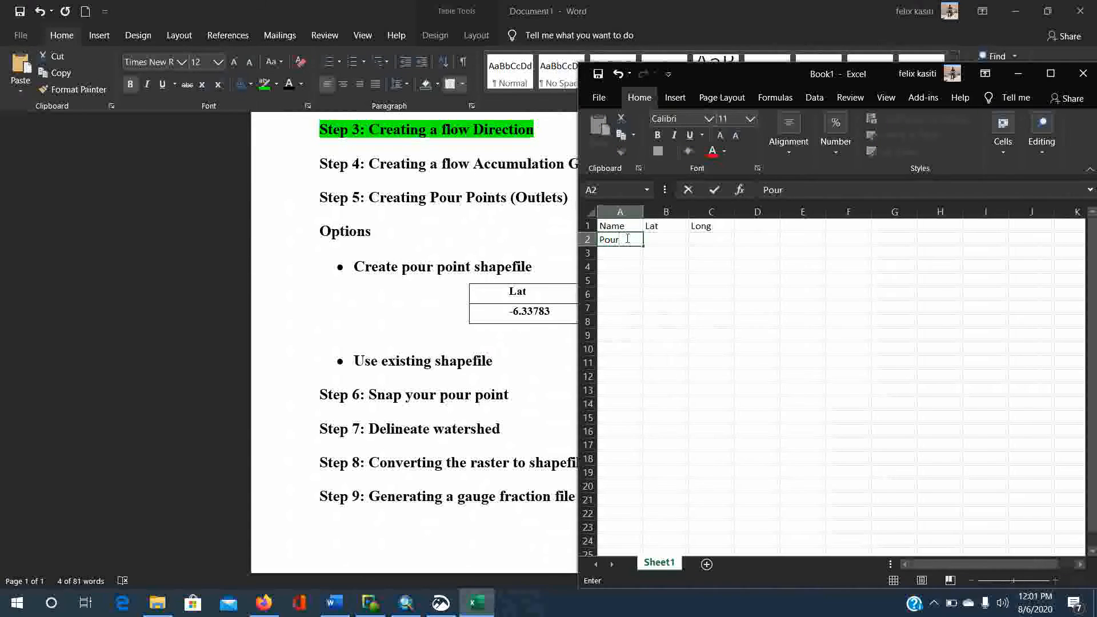
{"action": "type", "text": " Point"}
{"action": "key", "text": "Return"}
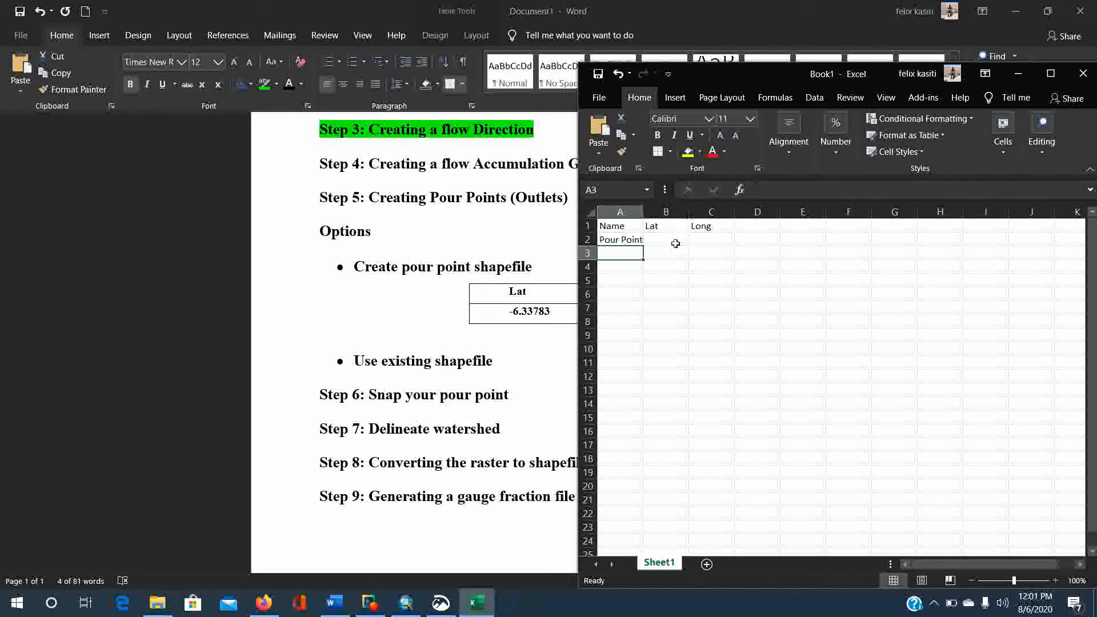
Step: Uncover both coordinates in the Word table and enter latitude -6.33783 in B2 and longitude 37.53343 in C2
{"action": "left_click", "coordinate": [672, 240]}
{"action": "left_click", "coordinate": [690, 5]}
{"action": "double_click", "coordinate": [690, 5]}
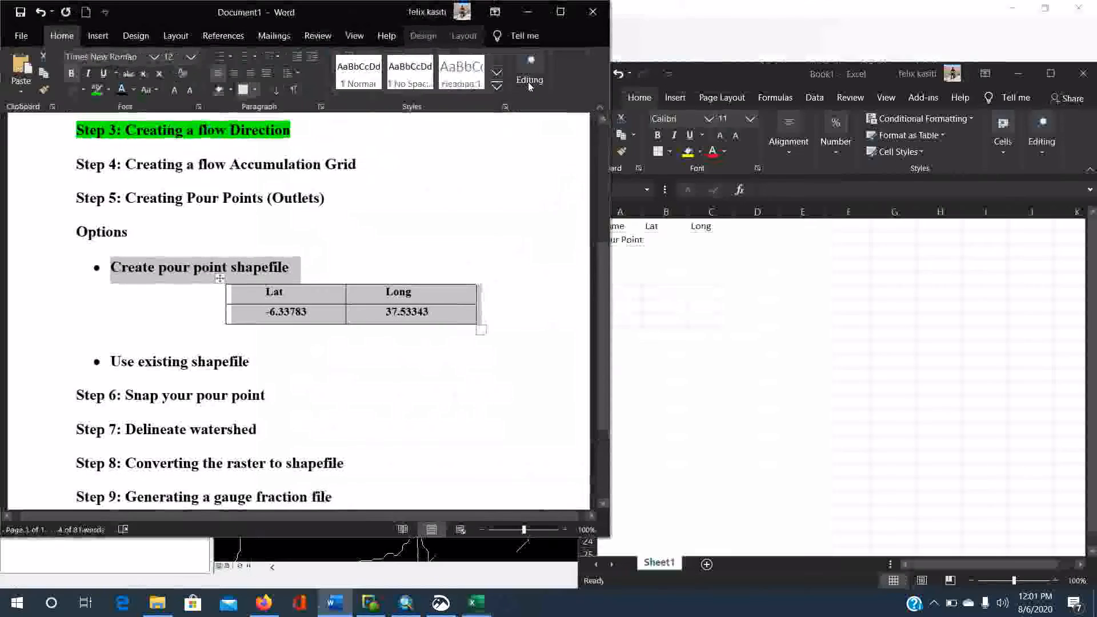
{"action": "left_click", "coordinate": [676, 242]}
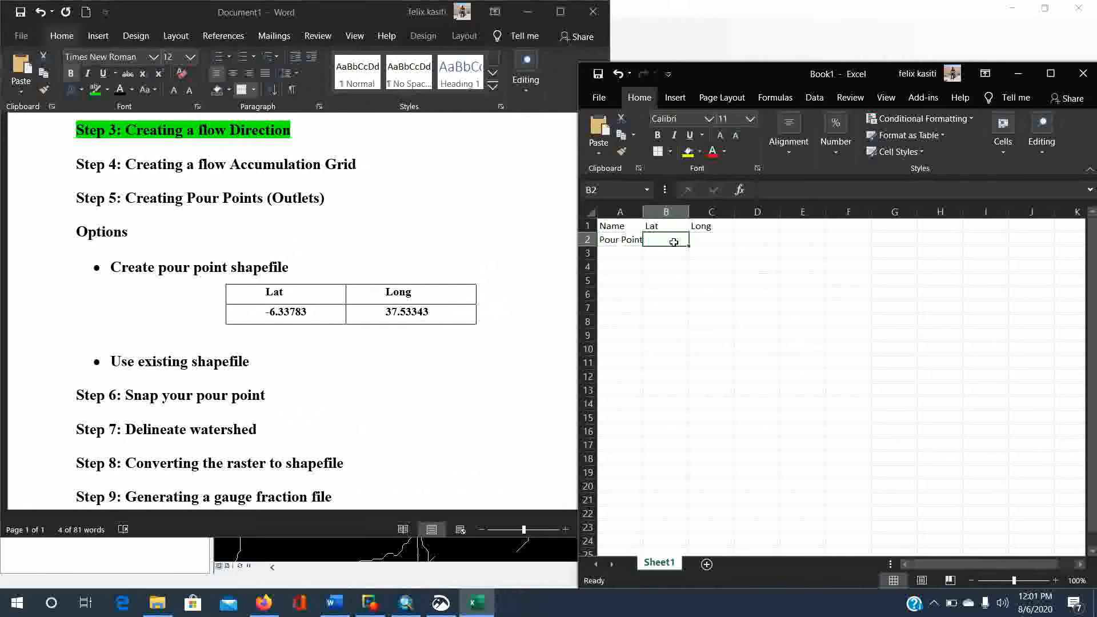
{"action": "type", "text": "-6"}
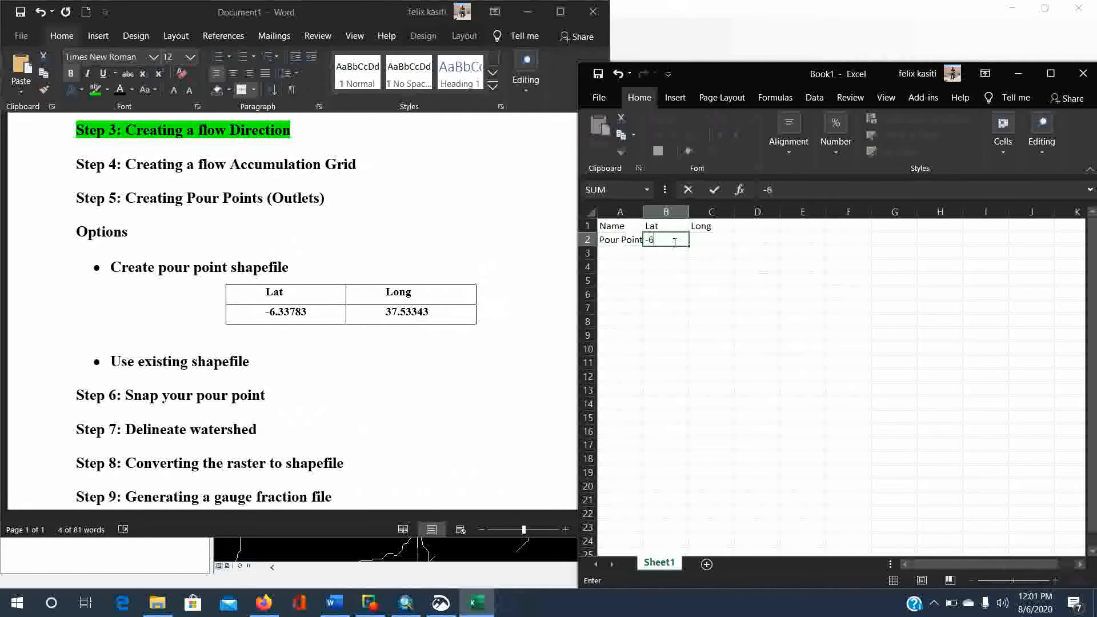
{"action": "type", "text": ".33783"}
{"action": "key", "text": "Tab"}
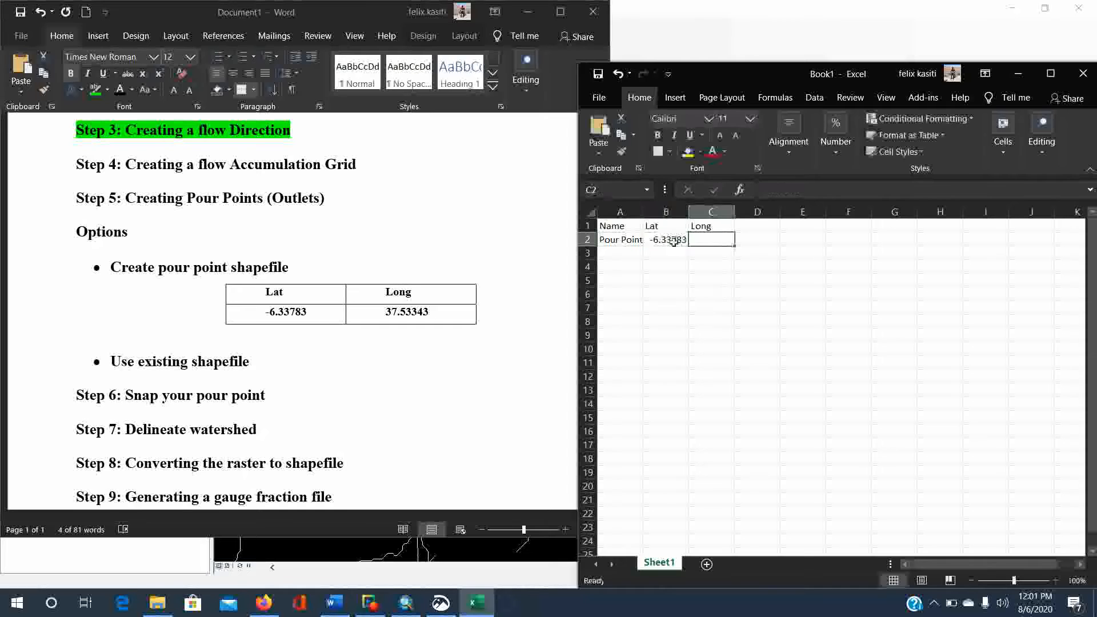
{"action": "type", "text": "37.533"}
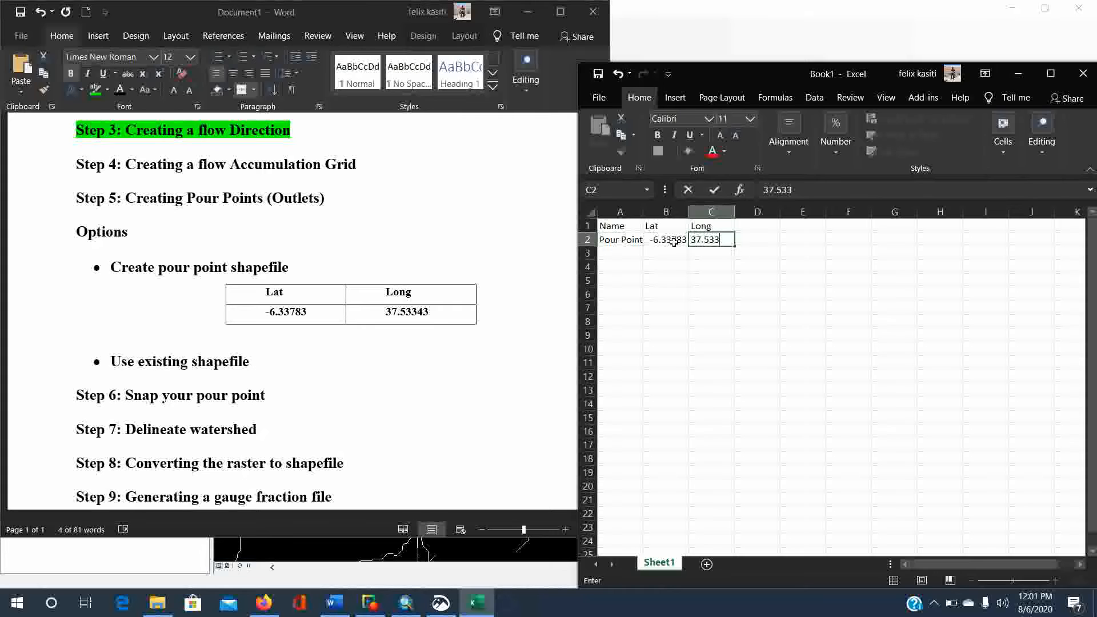
{"action": "type", "text": "43"}
{"action": "key", "text": "Return"}
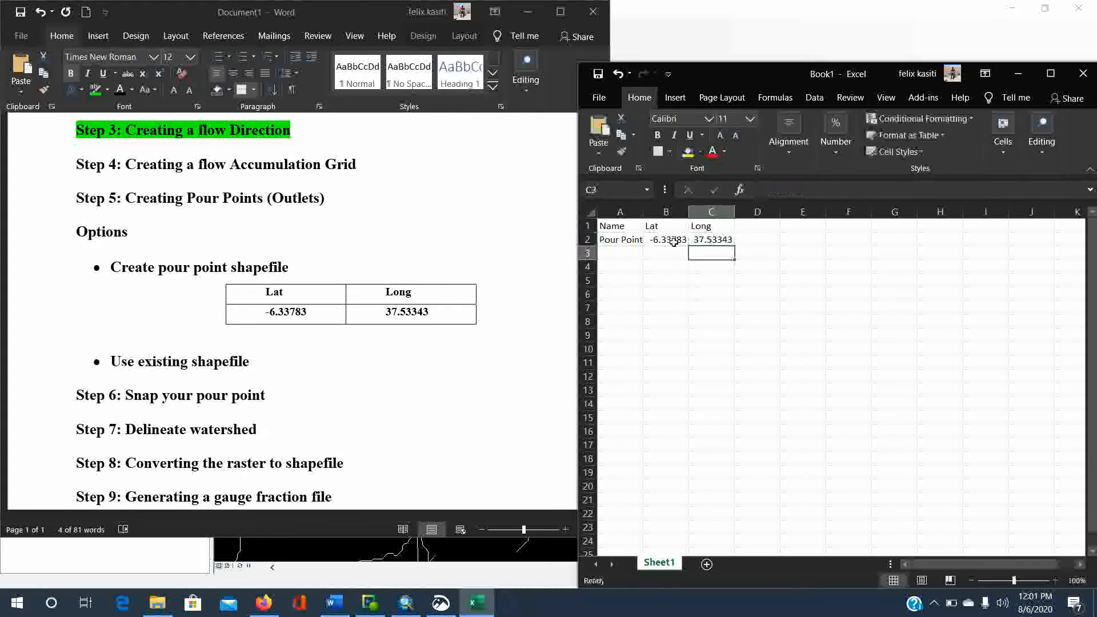
Step: Start saving the workbook under a new name in the Watershed_delinieation folder of Documents
{"action": "left_click", "coordinate": [607, 108]}
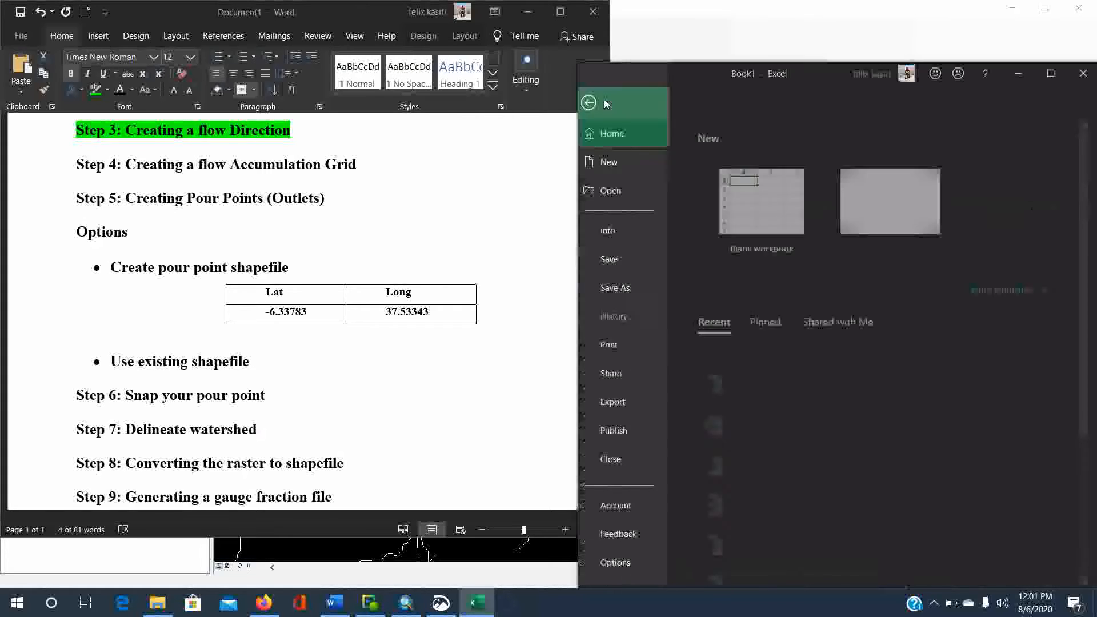
{"action": "left_click", "coordinate": [617, 287]}
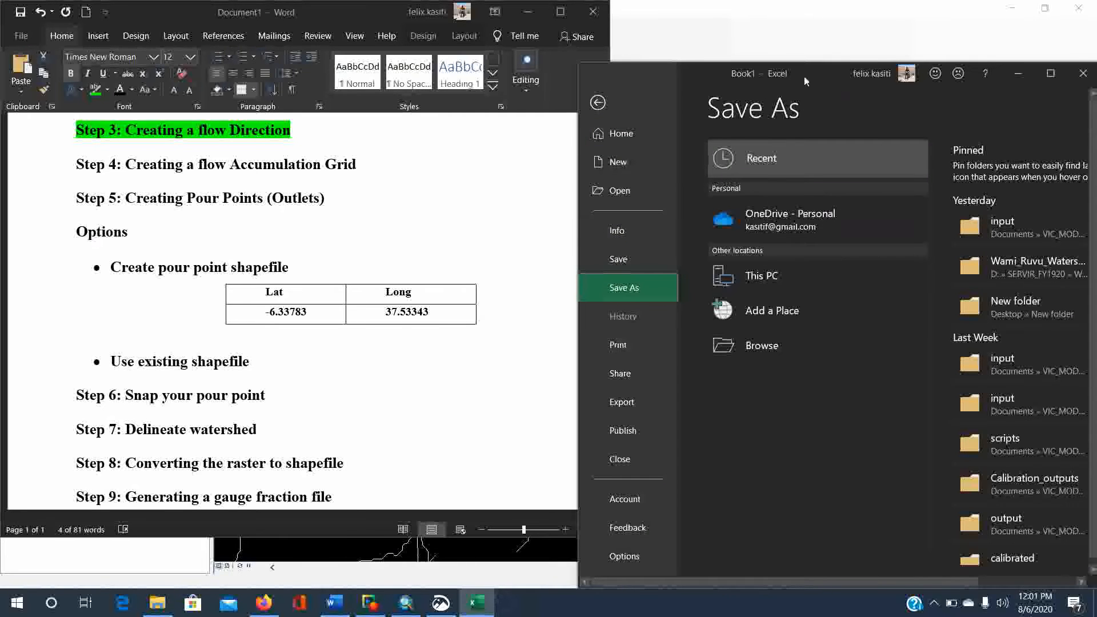
{"action": "left_click_drag", "start_coordinate": [804, 77], "coordinate": [580, 31]}
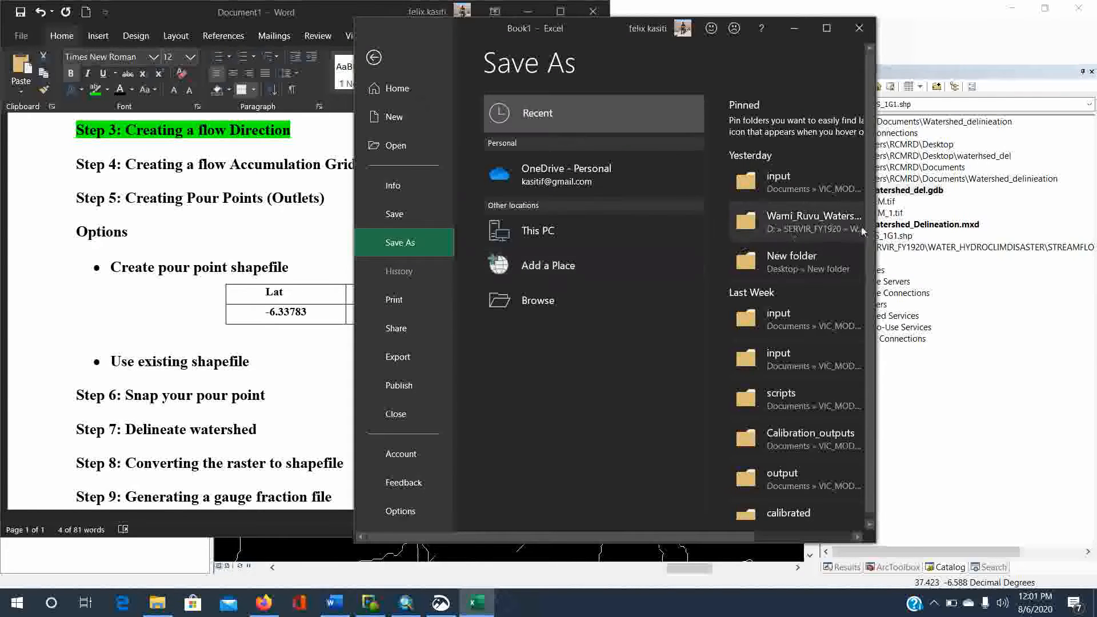
{"action": "left_click_drag", "start_coordinate": [876, 233], "coordinate": [1016, 235]}
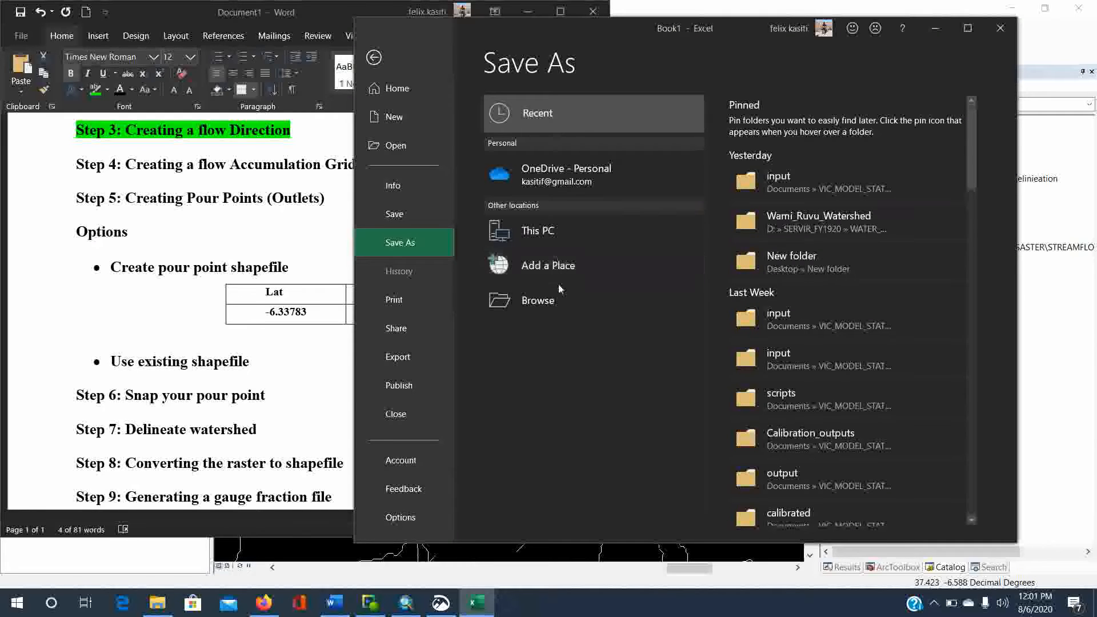
{"action": "left_click", "coordinate": [558, 301]}
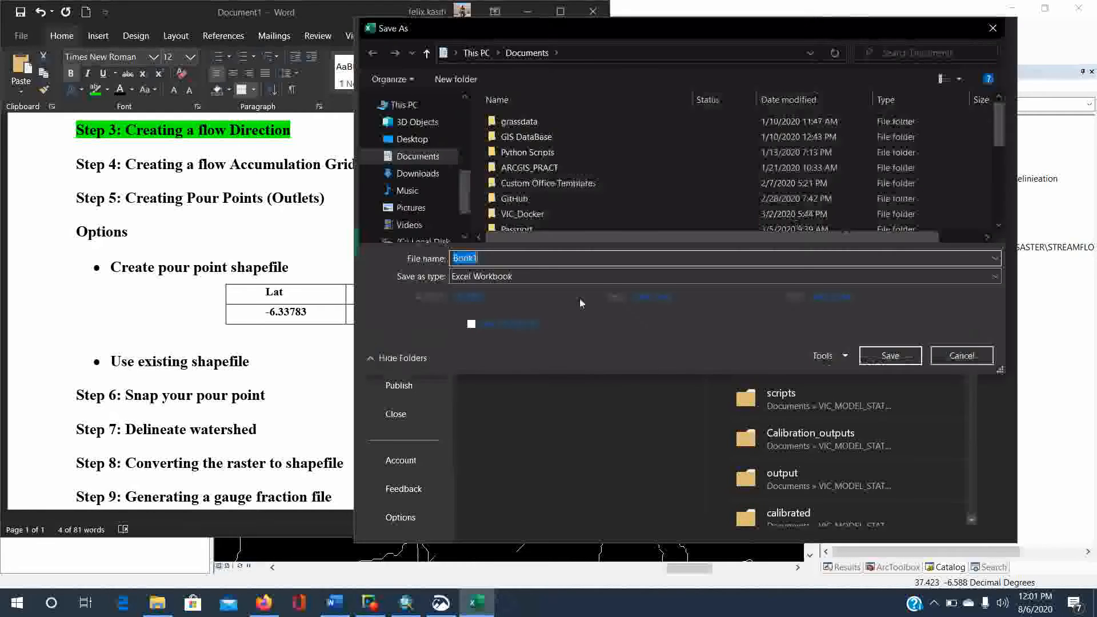
{"action": "scroll", "coordinate": [562, 152], "scroll_direction": "down", "scroll_amount": 5}
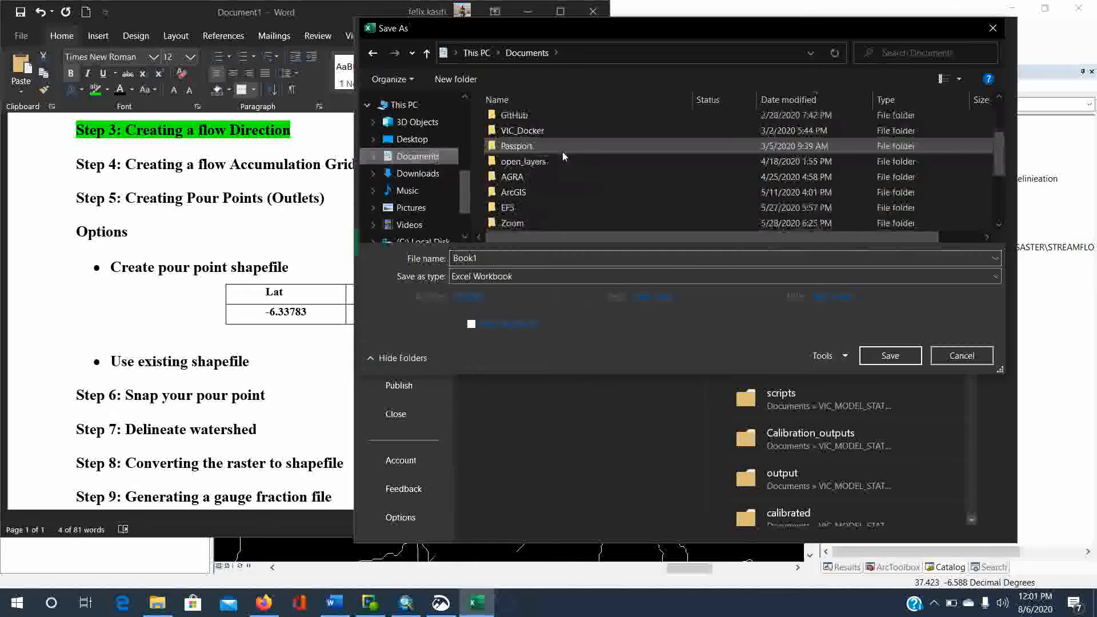
{"action": "double_click", "coordinate": [513, 217]}
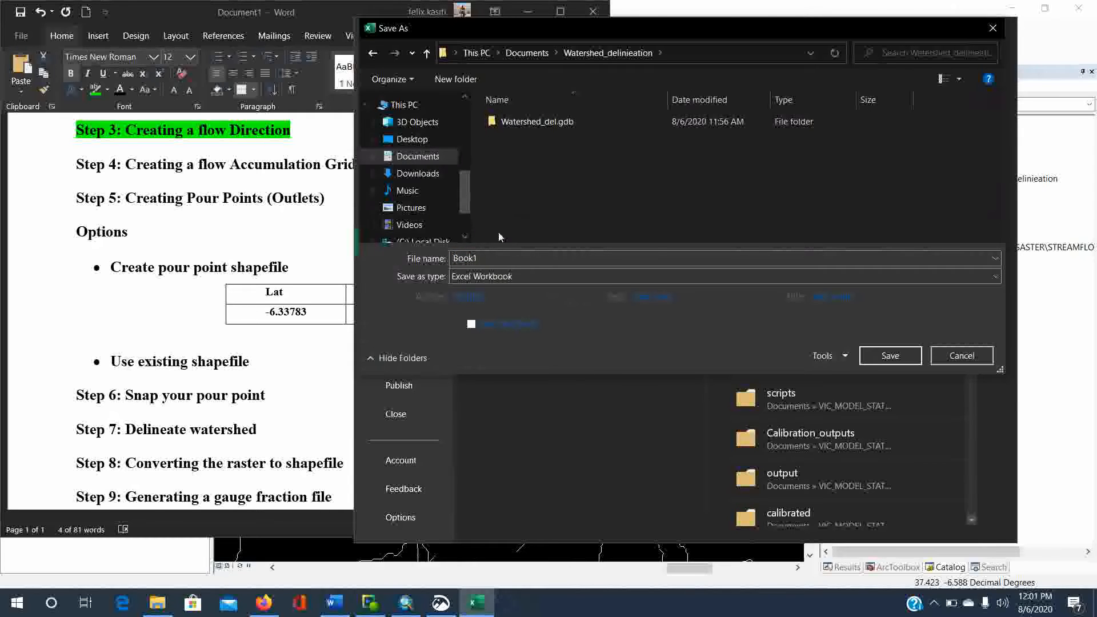
Step: Save the workbook as Pour Point in Excel 97-2003 Workbook format and close Excel
{"action": "left_click", "coordinate": [544, 277]}
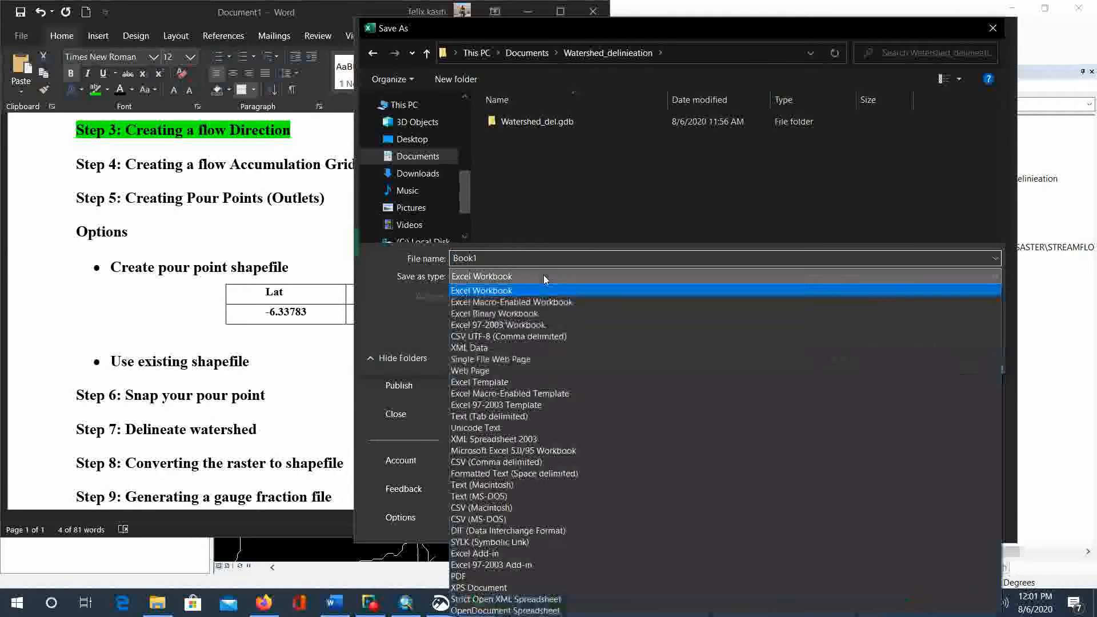
{"action": "left_click", "coordinate": [522, 325]}
{"action": "double_click", "coordinate": [482, 260]}
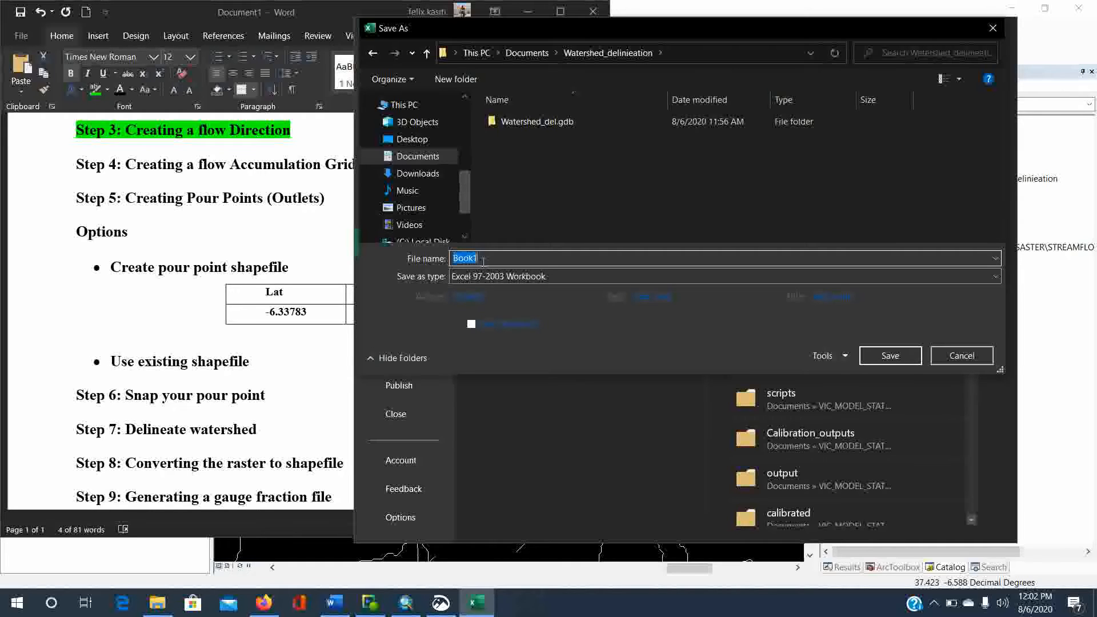
{"action": "type", "text": "Pour Point"}
{"action": "key", "text": "Return"}
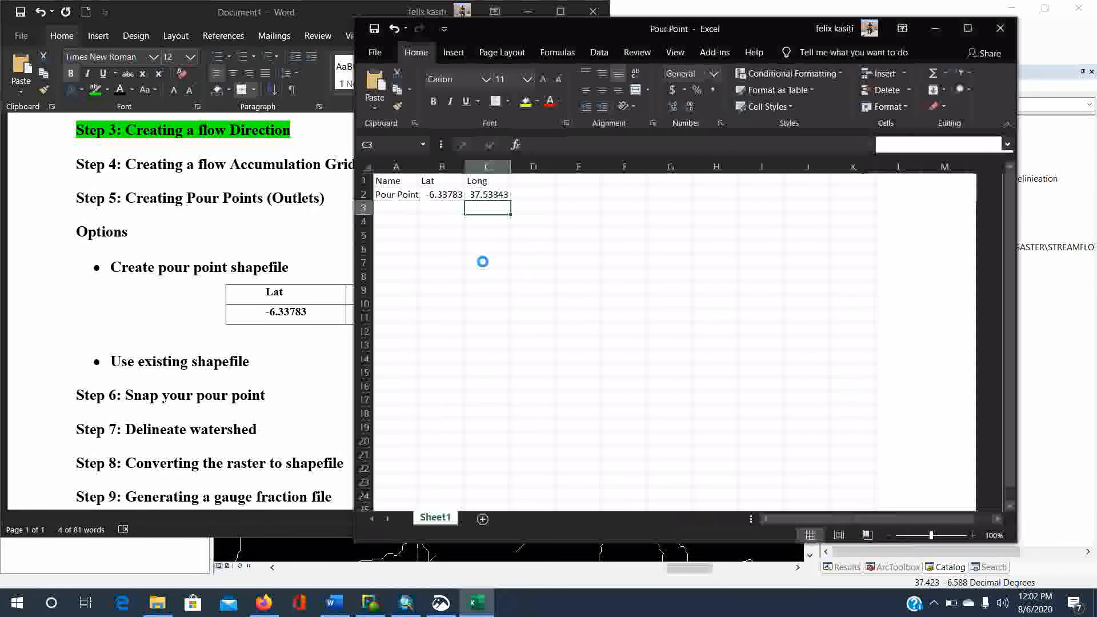
{"action": "left_click", "coordinate": [999, 28]}
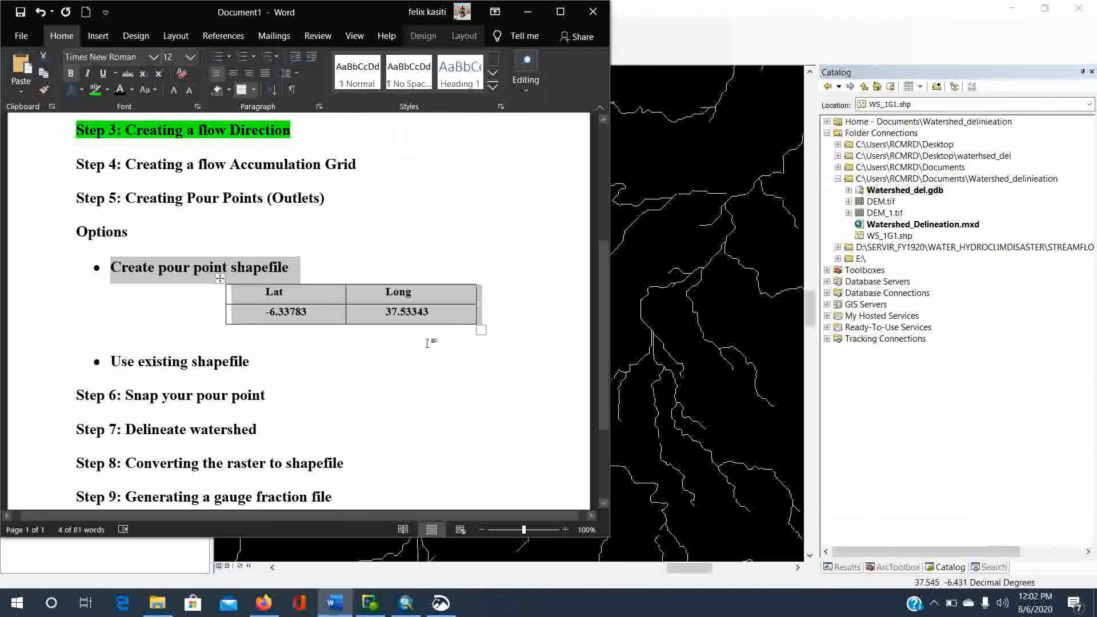
Step: Switch to ArcMap and start the Add XY Data command
{"action": "left_click", "coordinate": [734, 15]}
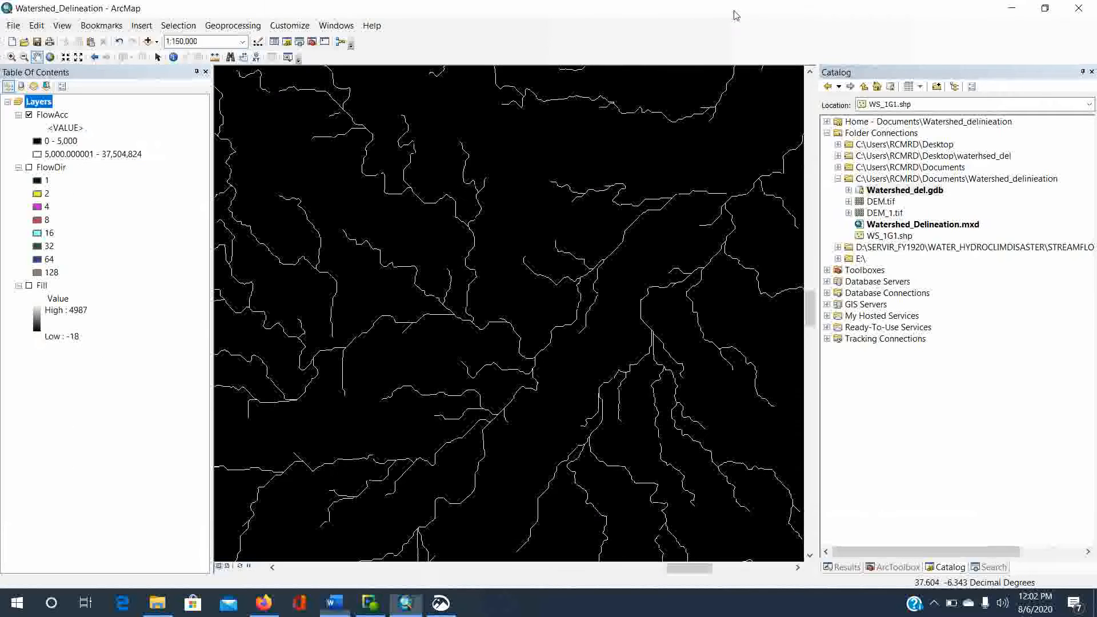
{"action": "left_click", "coordinate": [157, 42]}
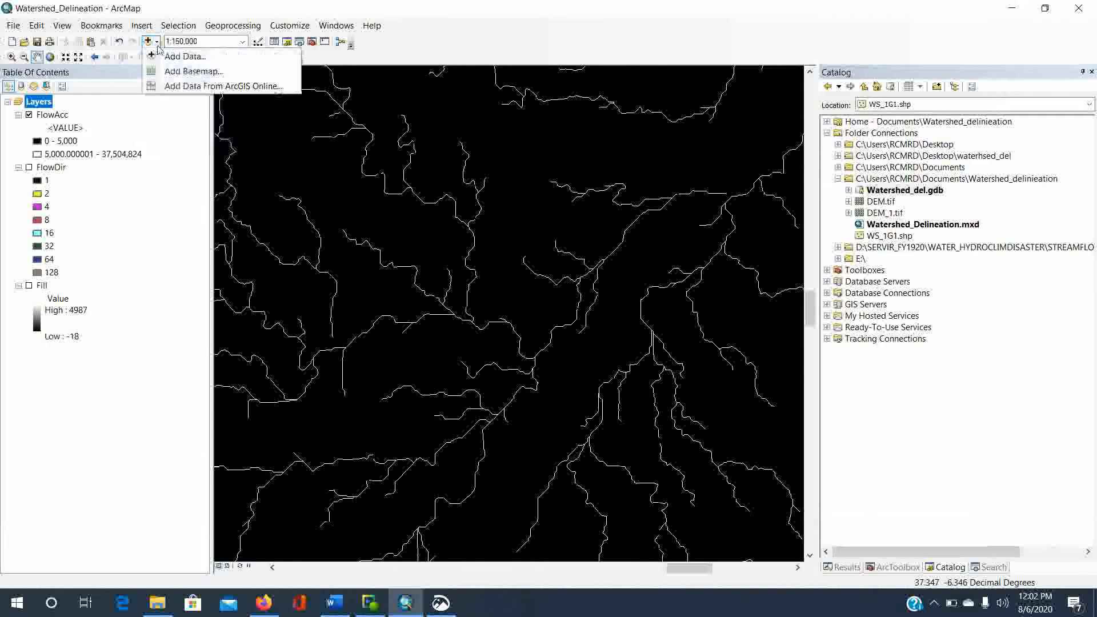
{"action": "left_click", "coordinate": [13, 25]}
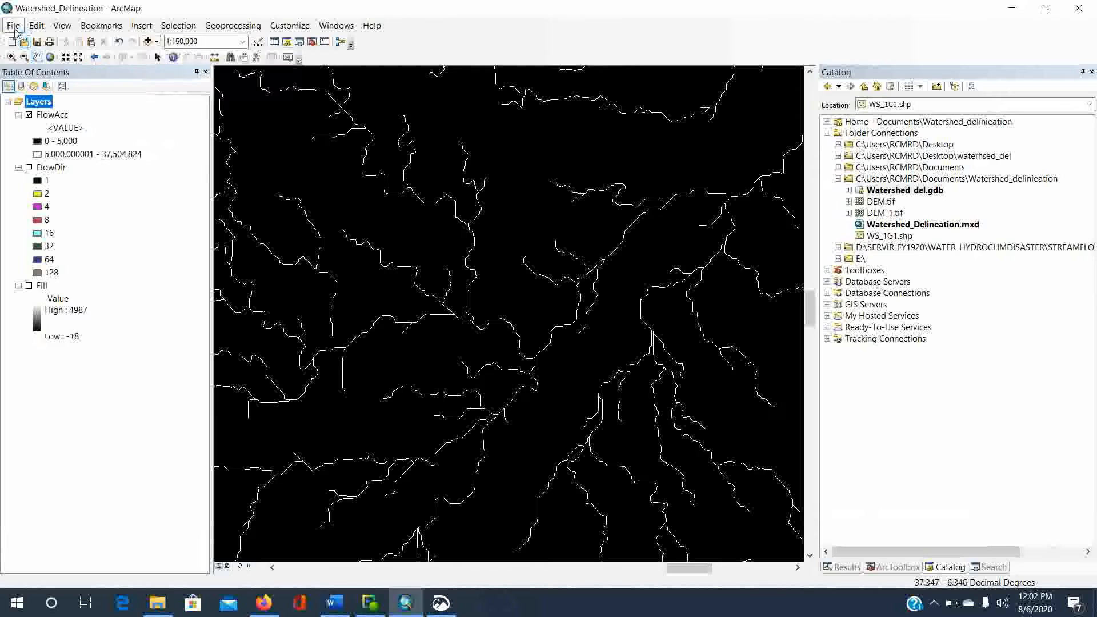
{"action": "left_click", "coordinate": [12, 26]}
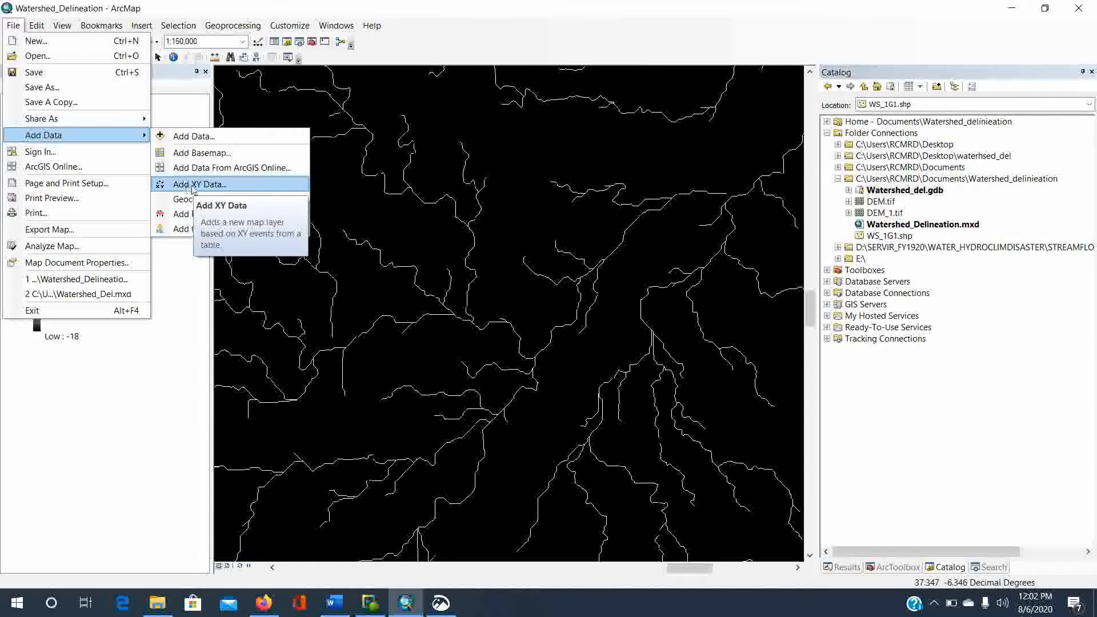
{"action": "left_click", "coordinate": [195, 185]}
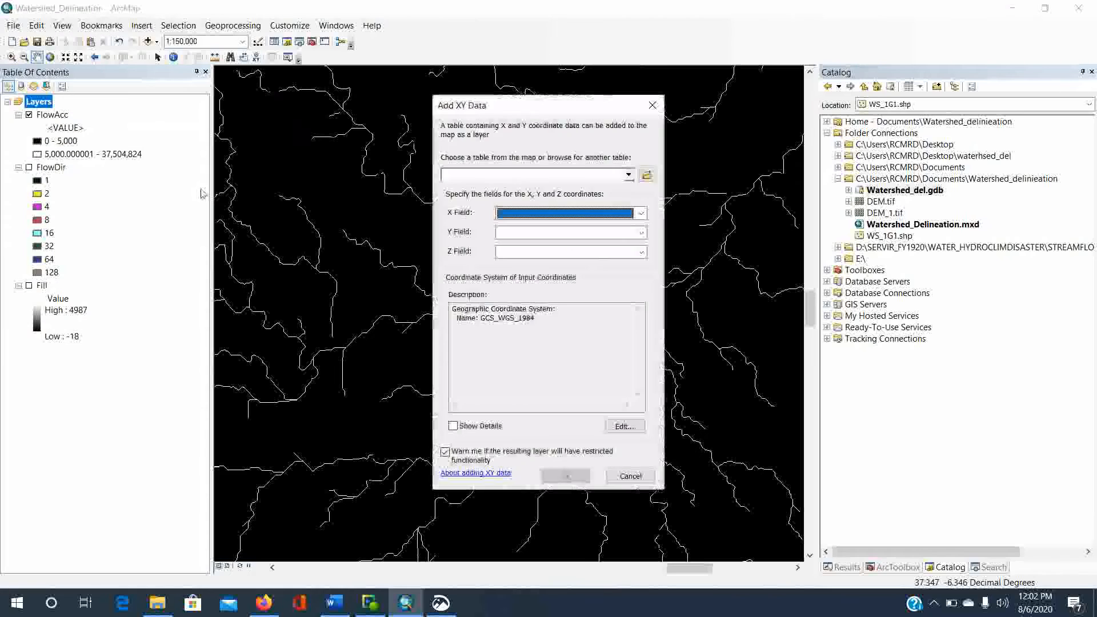
Step: Browse for the XY table in the Watershed_delinieation folder of C:\Users\RCMRD\Documents
{"action": "left_click", "coordinate": [647, 175]}
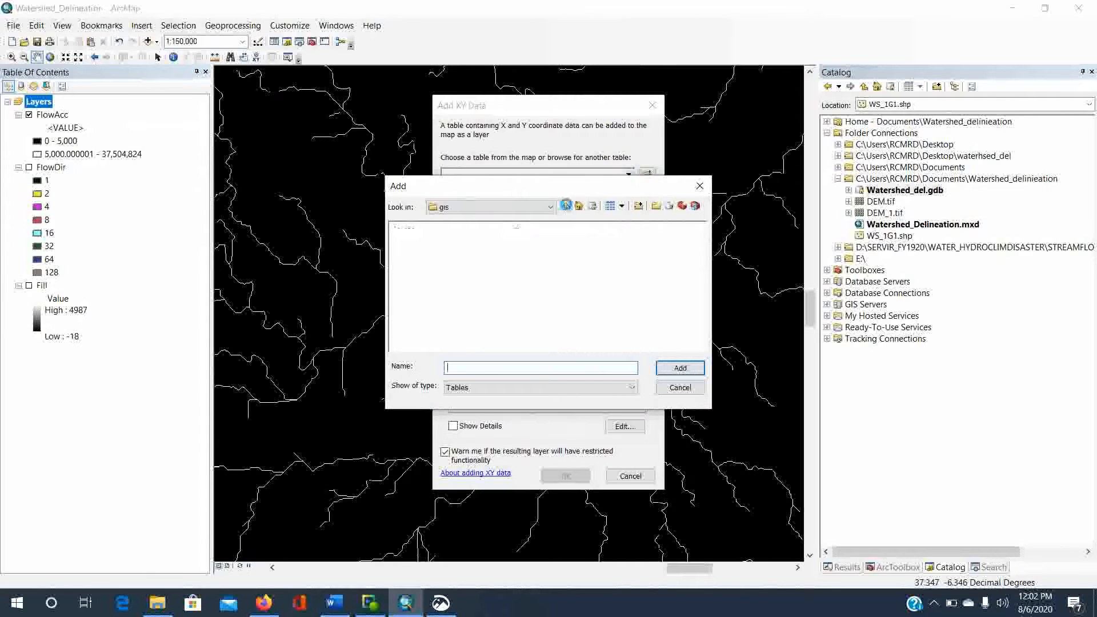
{"action": "left_click", "coordinate": [565, 206]}
{"action": "left_click", "coordinate": [548, 207]}
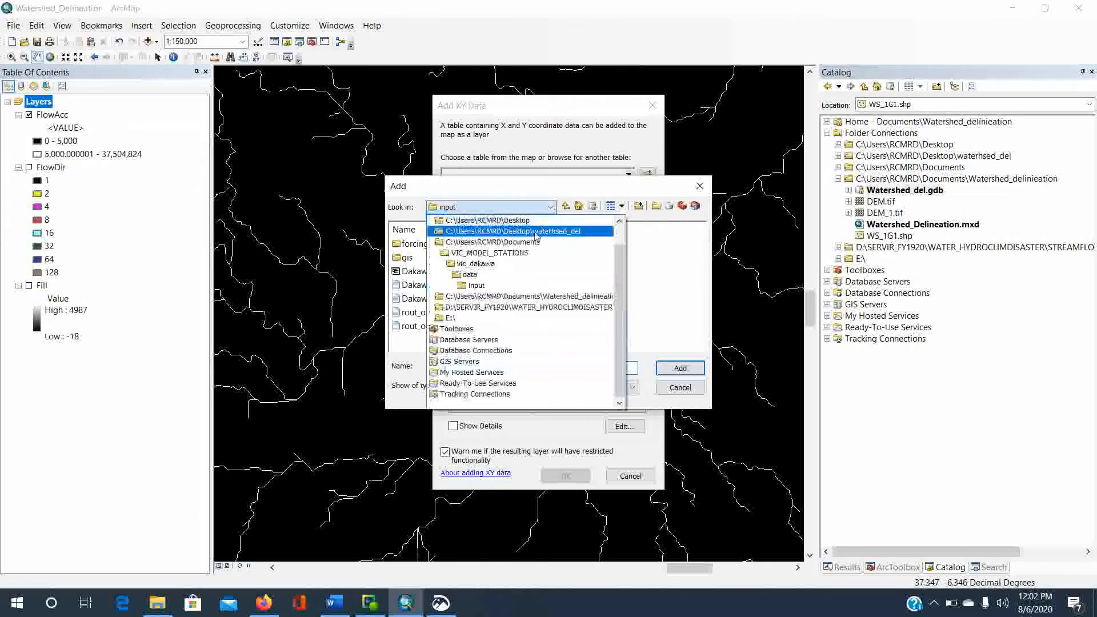
{"action": "left_click", "coordinate": [518, 240]}
{"action": "scroll", "coordinate": [485, 270], "scroll_direction": "down", "scroll_amount": 5}
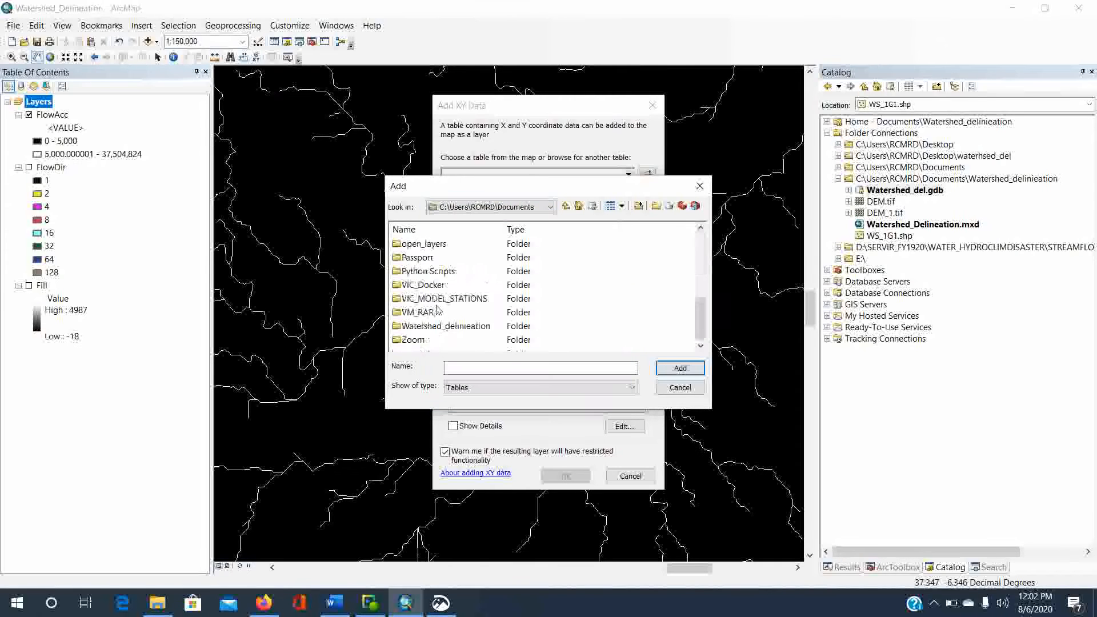
{"action": "double_click", "coordinate": [440, 326]}
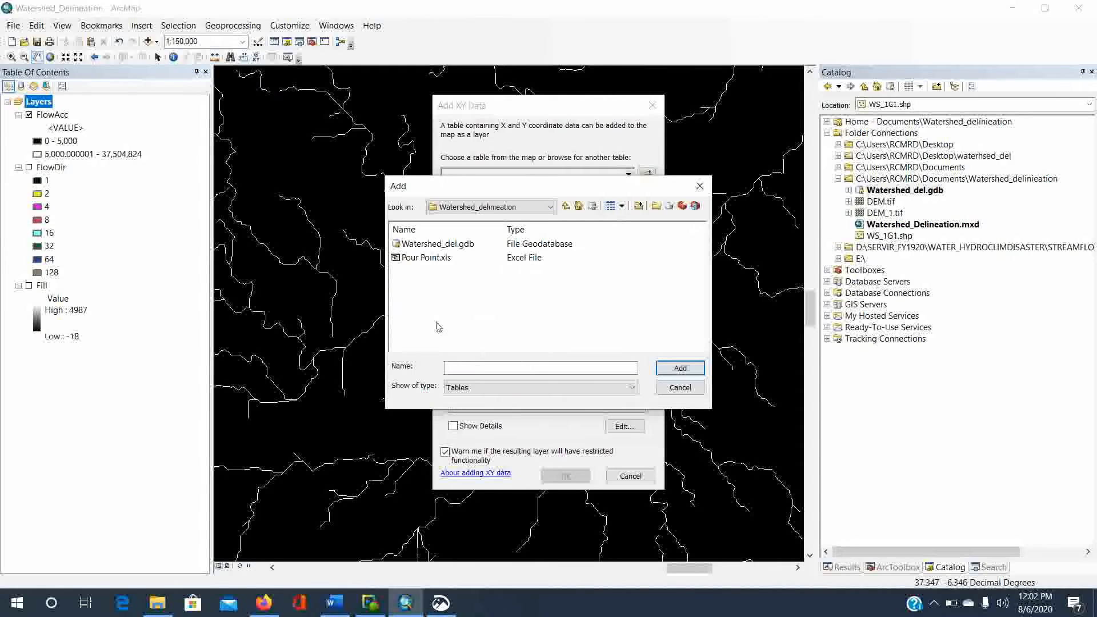
Step: Add Sheet1$ from Pour Point.xls to the map as an XY point layer, with Long as X and Lat as Y
{"action": "left_click", "coordinate": [422, 258]}
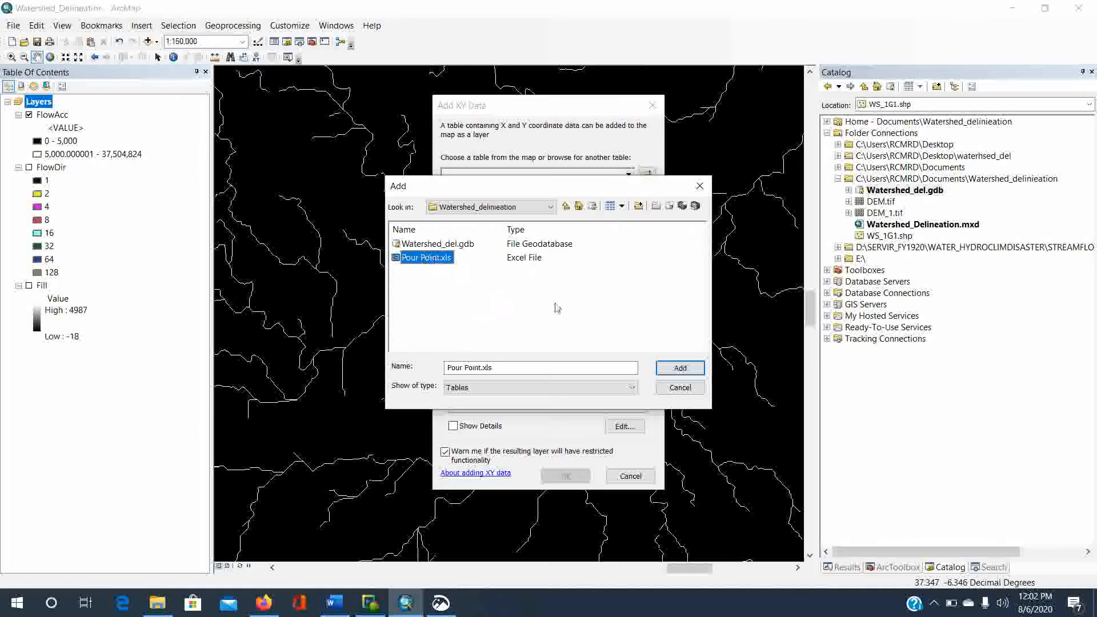
{"action": "left_click", "coordinate": [678, 370]}
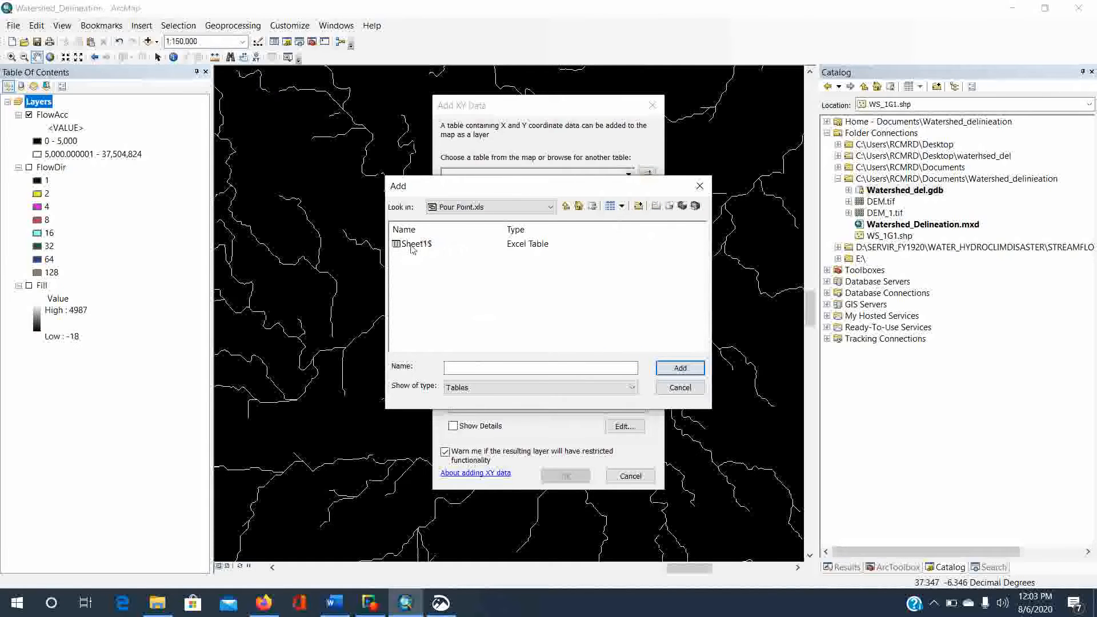
{"action": "left_click", "coordinate": [430, 249]}
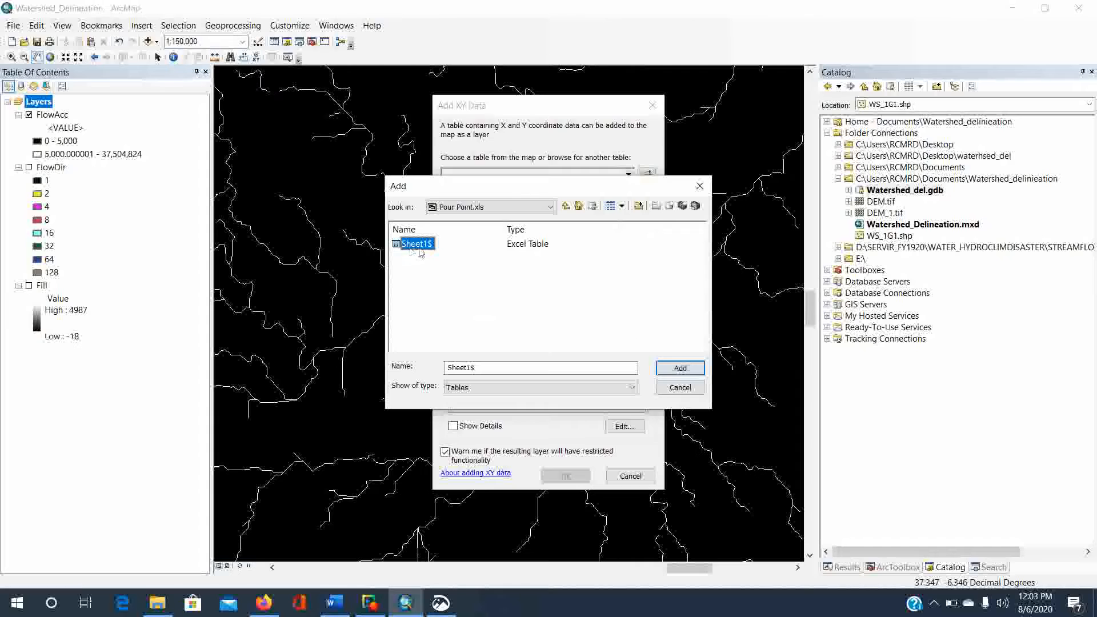
{"action": "left_click", "coordinate": [680, 368]}
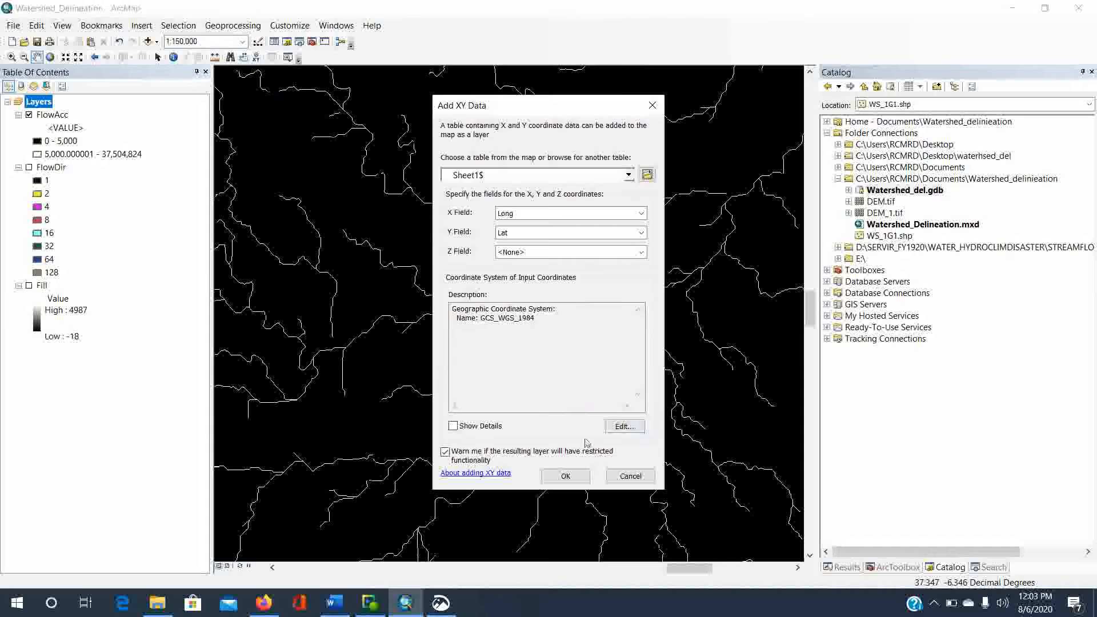
{"action": "left_click", "coordinate": [566, 476]}
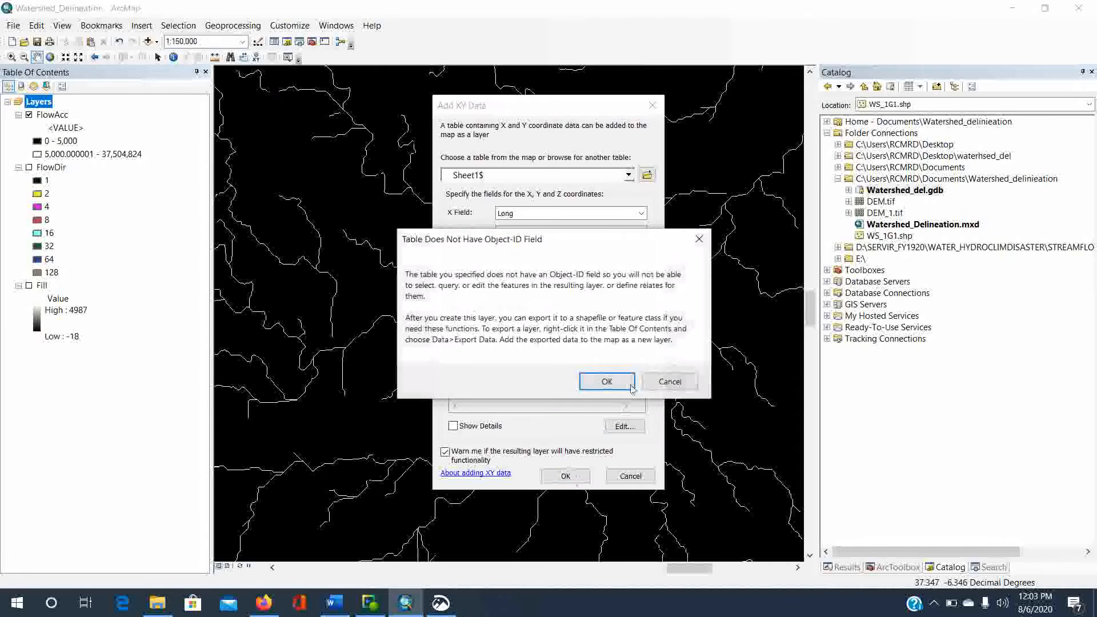
{"action": "left_click", "coordinate": [607, 382]}
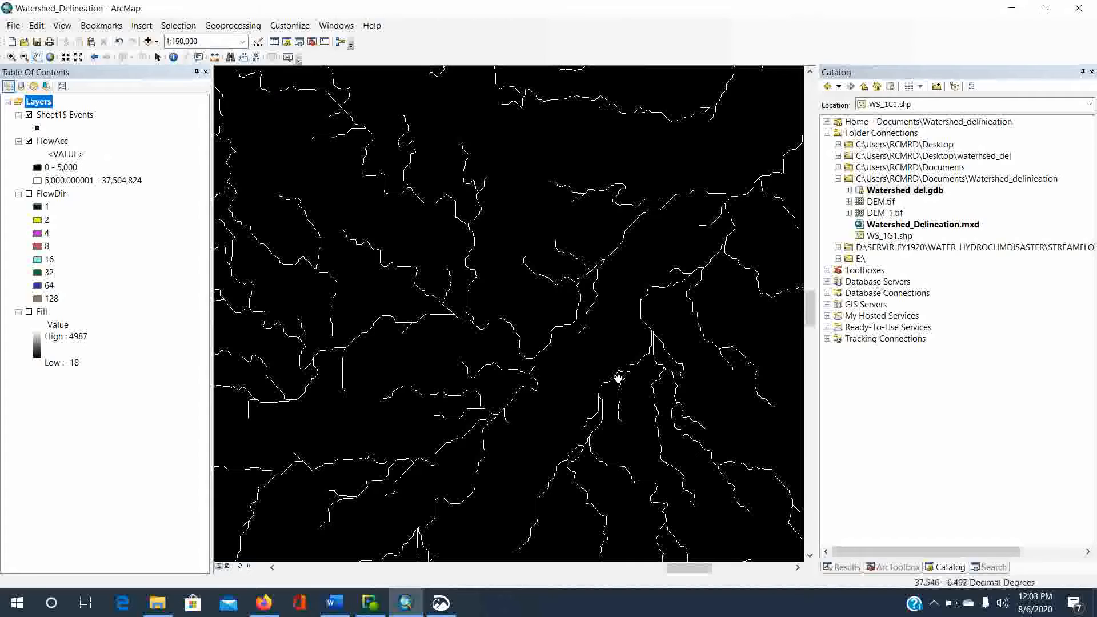
Step: Start exporting all features of the Sheet1$ Events layer and browse for the output feature class
{"action": "left_click", "coordinate": [36, 129]}
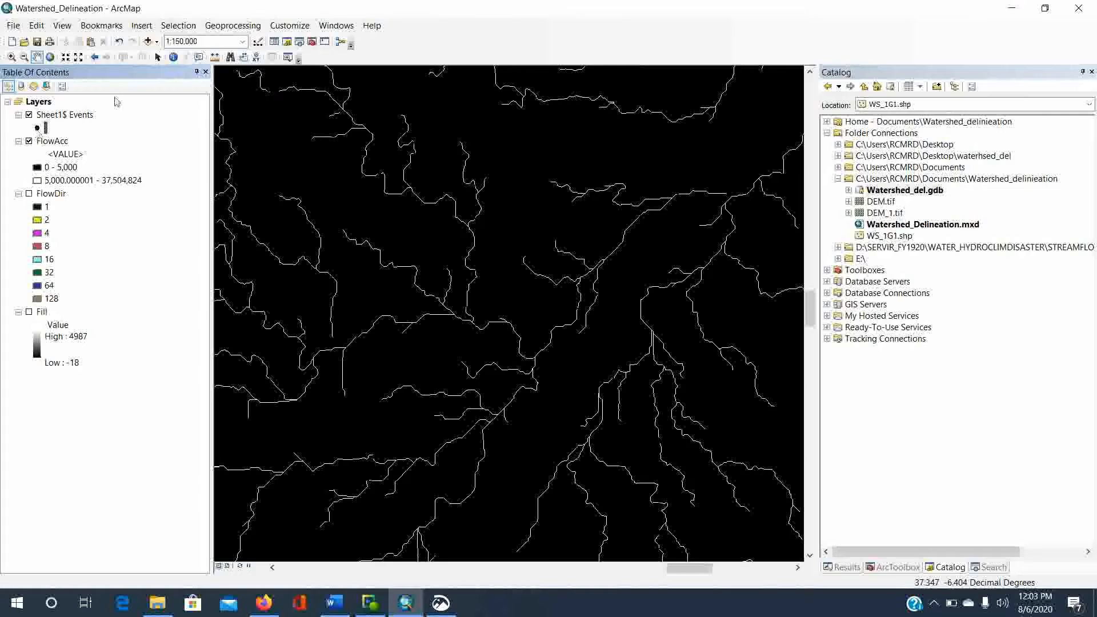
{"action": "right_click", "coordinate": [61, 115]}
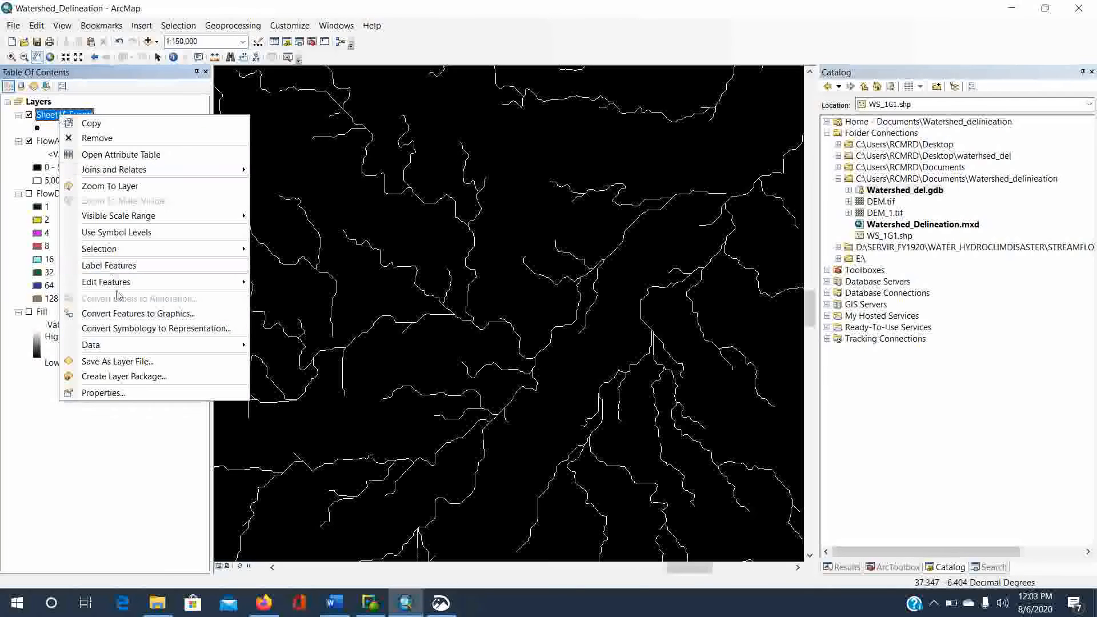
{"action": "mouse_move", "coordinate": [121, 345]}
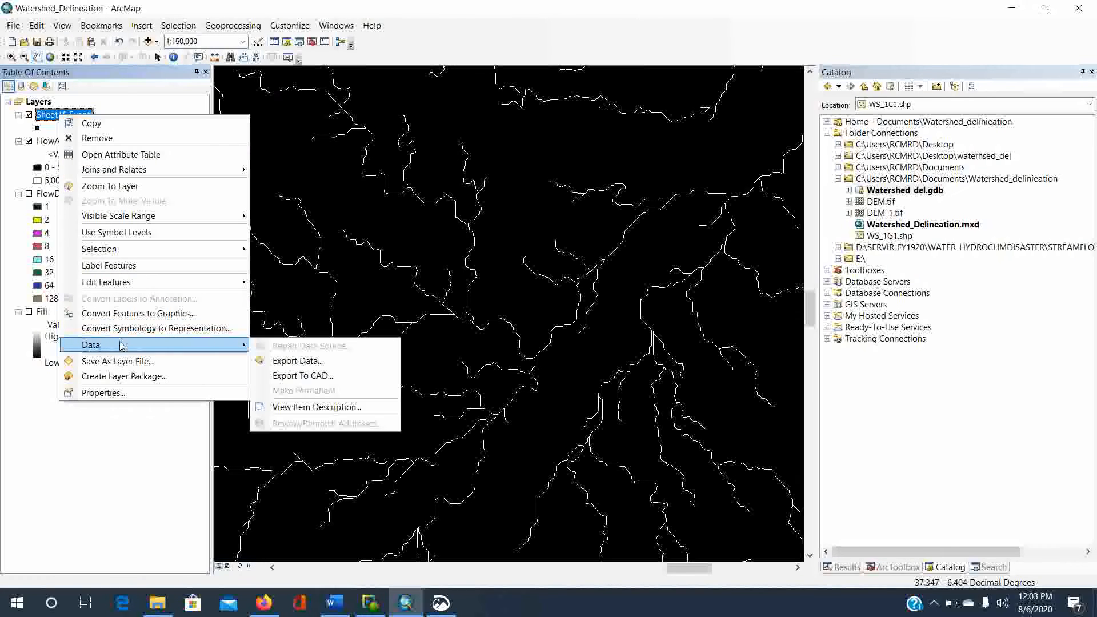
{"action": "left_click", "coordinate": [267, 361]}
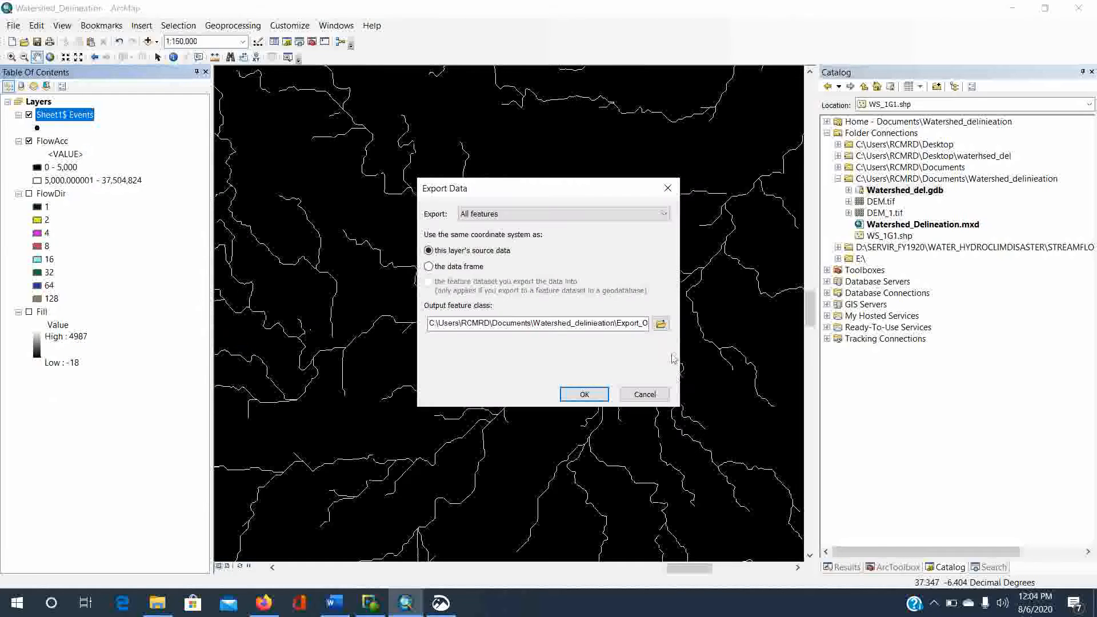
{"action": "left_click", "coordinate": [661, 324]}
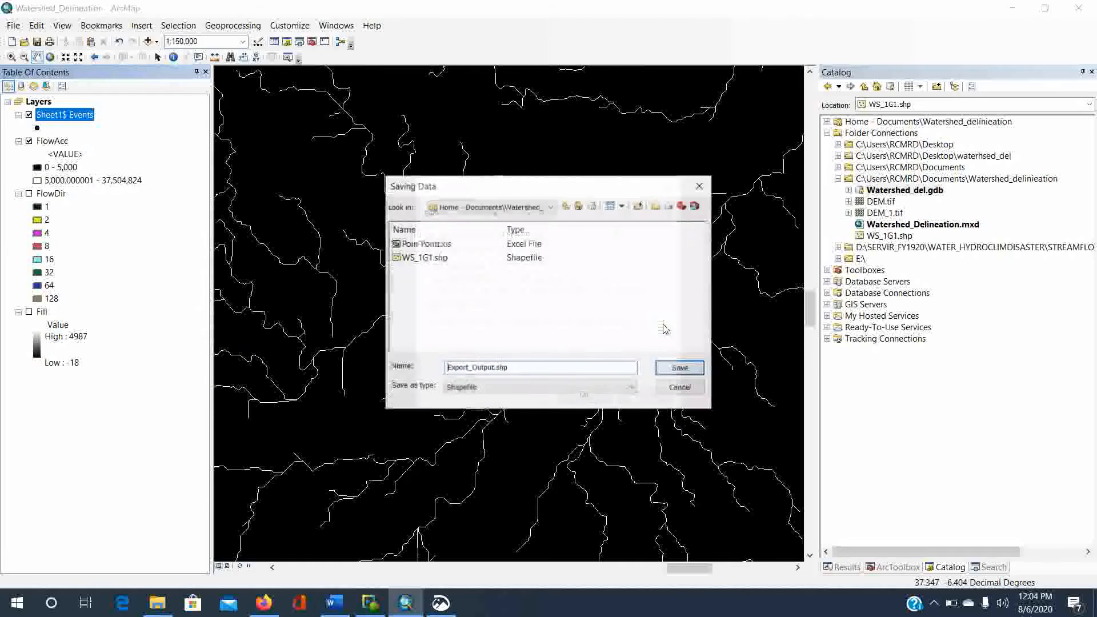
Step: Export the events layer as a shapefile named Pour_Point.shp in the Watershed_delinieation folder and add it to the map
{"action": "left_click", "coordinate": [495, 387]}
{"action": "left_click", "coordinate": [512, 346]}
{"action": "left_click", "coordinate": [509, 388]}
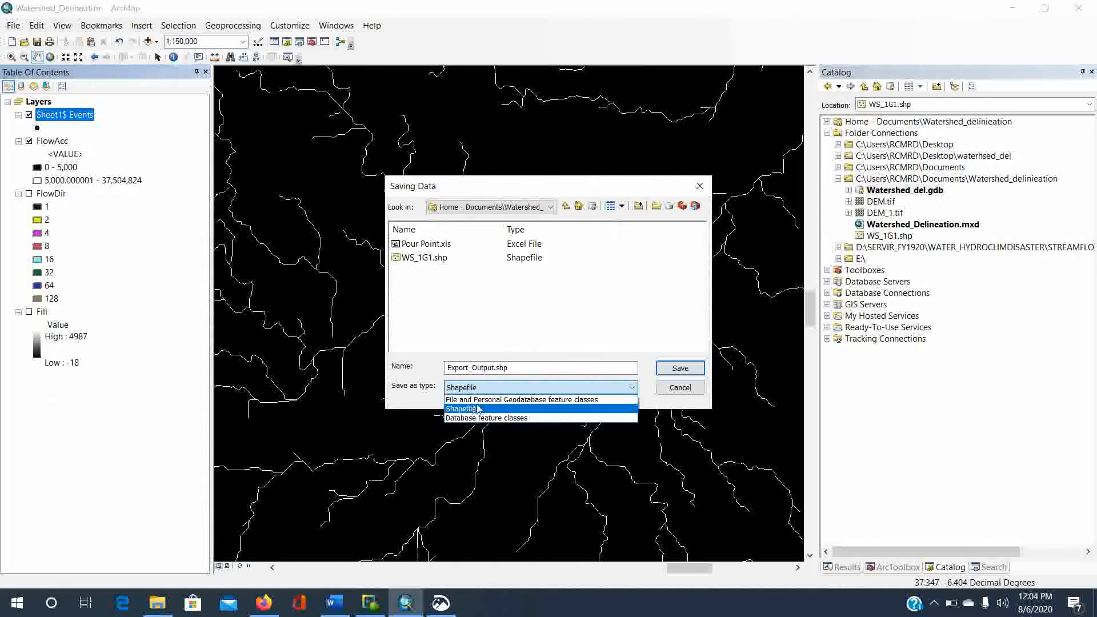
{"action": "left_click", "coordinate": [475, 410]}
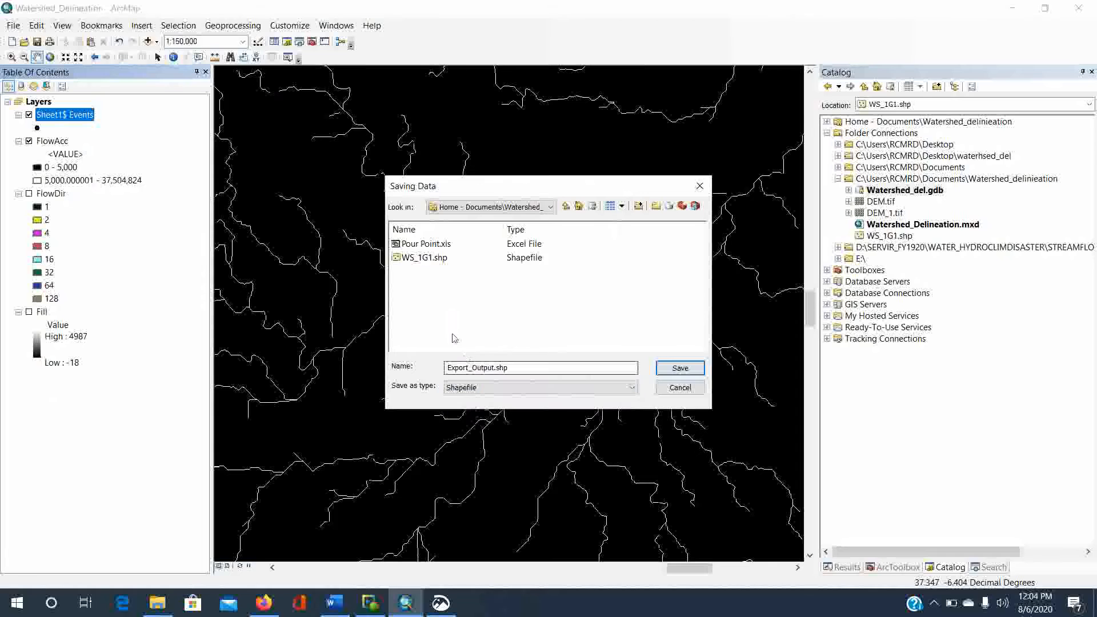
{"action": "left_click", "coordinate": [494, 367]}
{"action": "left_click_drag", "start_coordinate": [493, 368], "coordinate": [441, 369]}
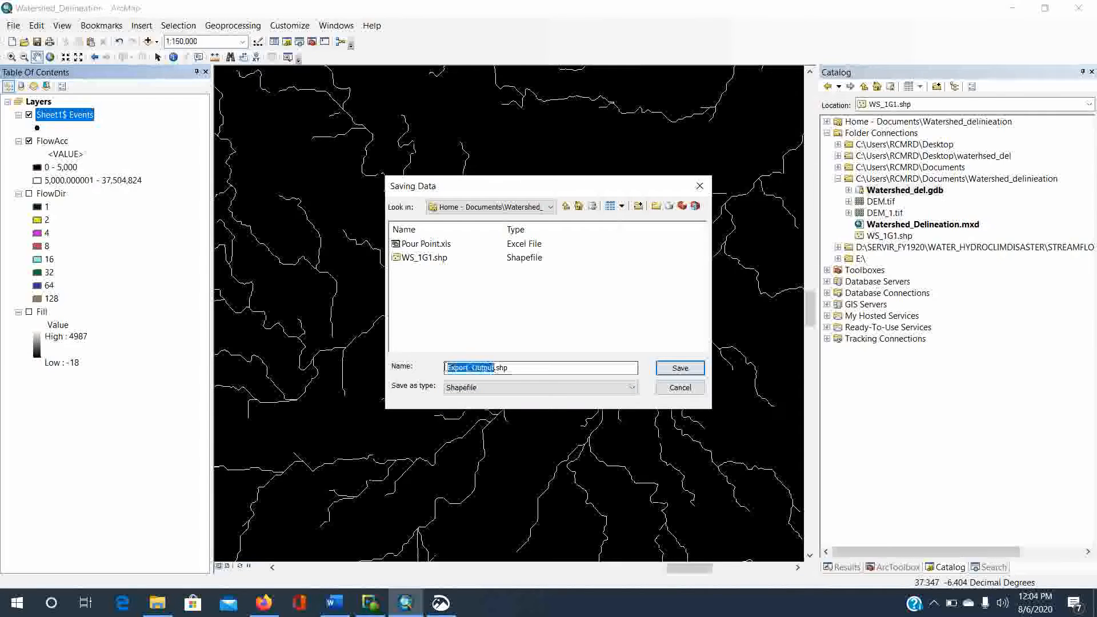
{"action": "type", "text": "Pour_Point"}
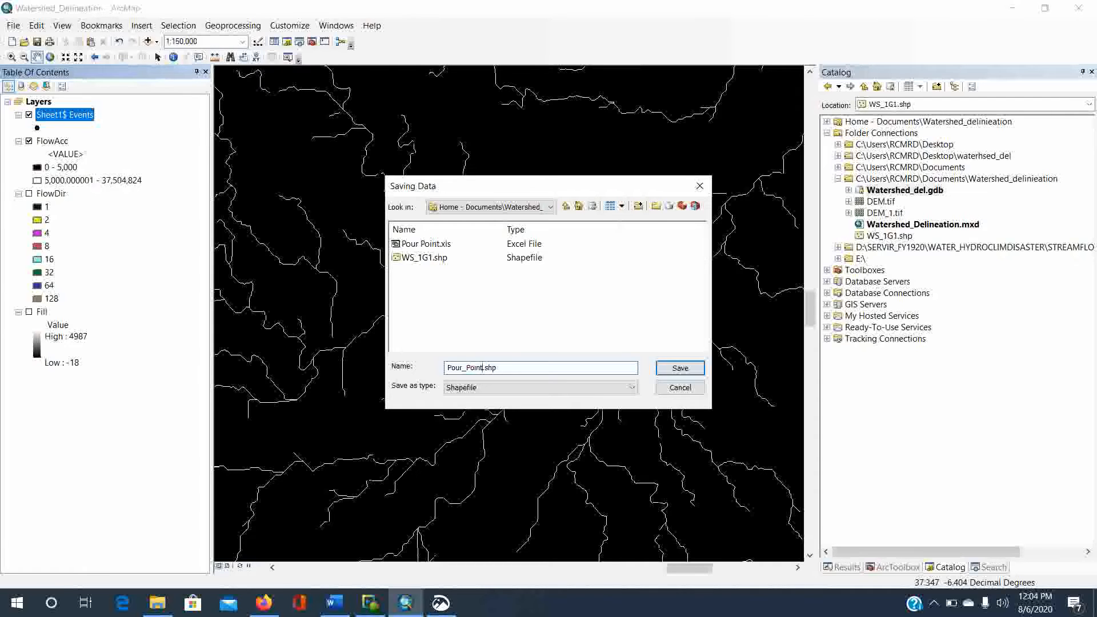
{"action": "left_click", "coordinate": [680, 367]}
{"action": "left_click", "coordinate": [585, 395]}
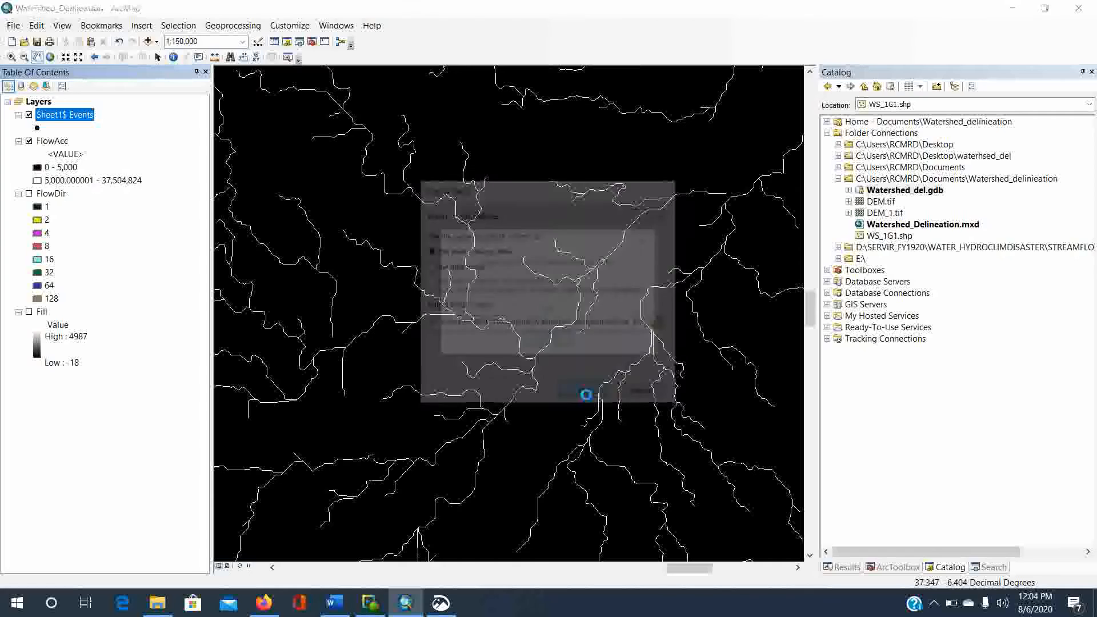
{"action": "left_click", "coordinate": [589, 355]}
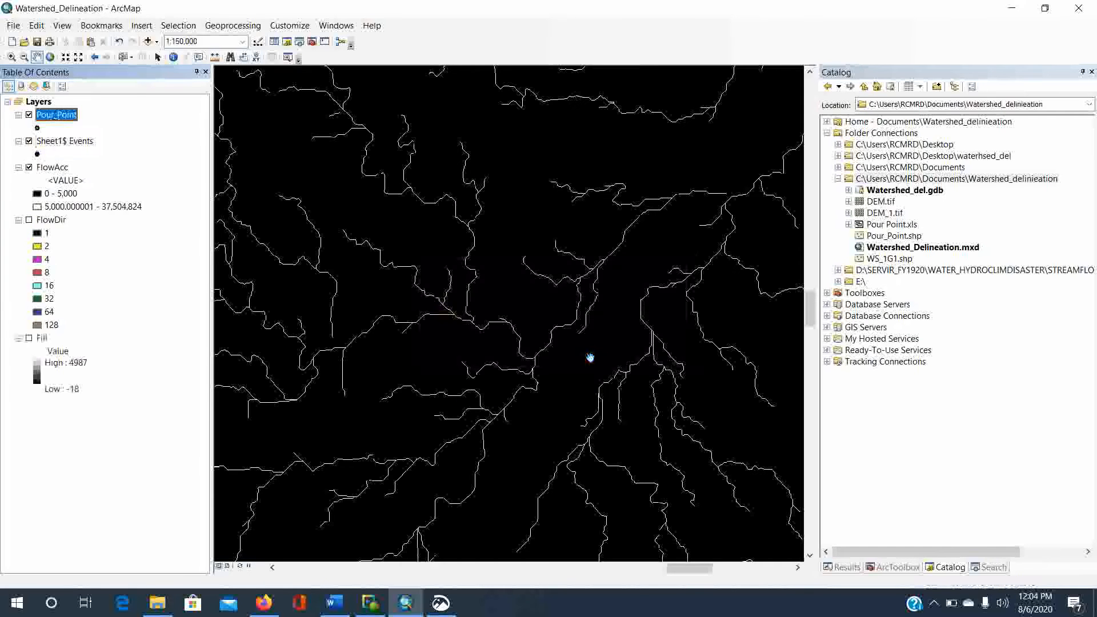
Step: Remove the Sheet1$ Events layer from the map
{"action": "left_click", "coordinate": [42, 140]}
{"action": "right_click", "coordinate": [43, 139]}
{"action": "left_click", "coordinate": [78, 166]}
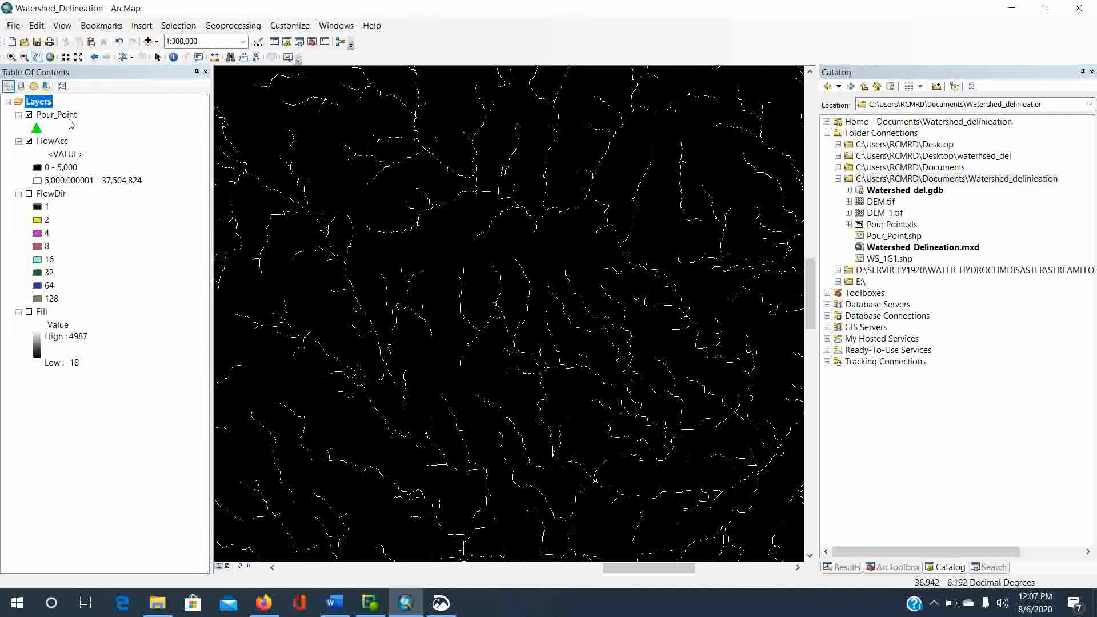
Step: Zoom to the Pour_Point layer and examine the point's position relative to the nearby flow accumulation lines
{"action": "right_click", "coordinate": [56, 117]}
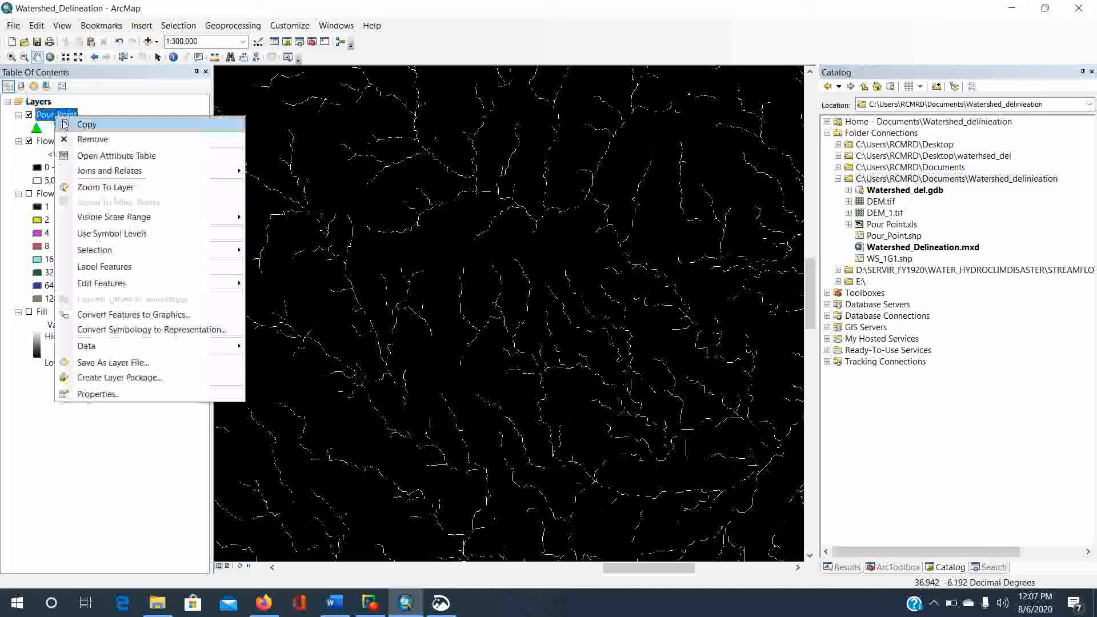
{"action": "left_click", "coordinate": [108, 186]}
{"action": "left_click_drag", "start_coordinate": [404, 298], "coordinate": [391, 277]}
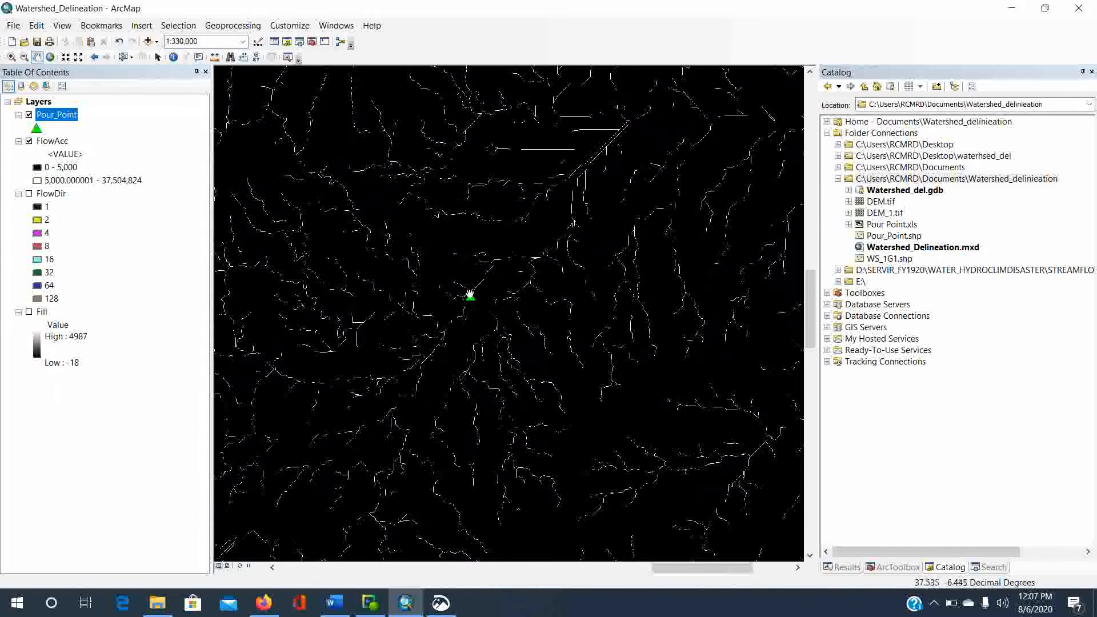
{"action": "scroll", "coordinate": [470, 296], "scroll_direction": "up", "scroll_amount": 2}
{"action": "scroll", "coordinate": [471, 296], "scroll_direction": "up", "scroll_amount": 4}
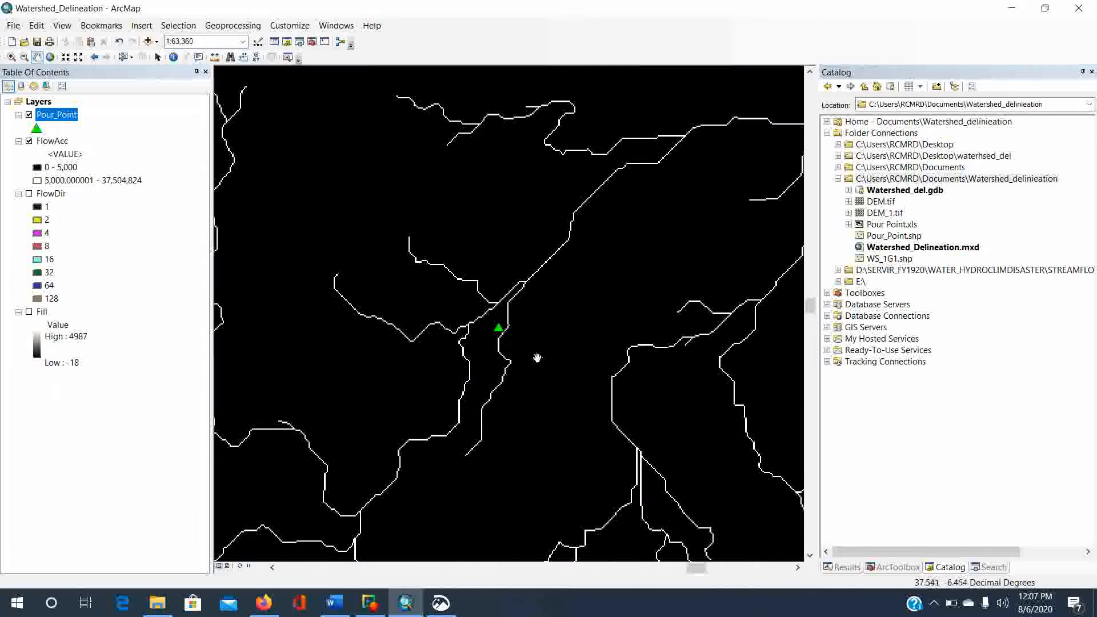
{"action": "scroll", "coordinate": [496, 326], "scroll_direction": "up", "scroll_amount": 1}
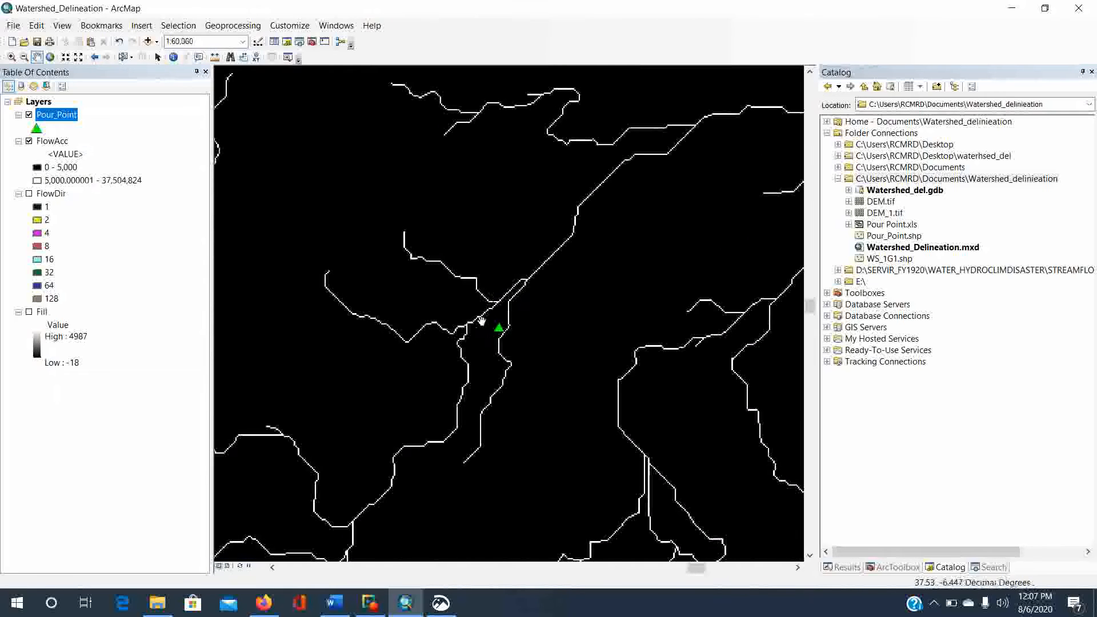
{"action": "left_click_drag", "start_coordinate": [466, 316], "coordinate": [474, 333]}
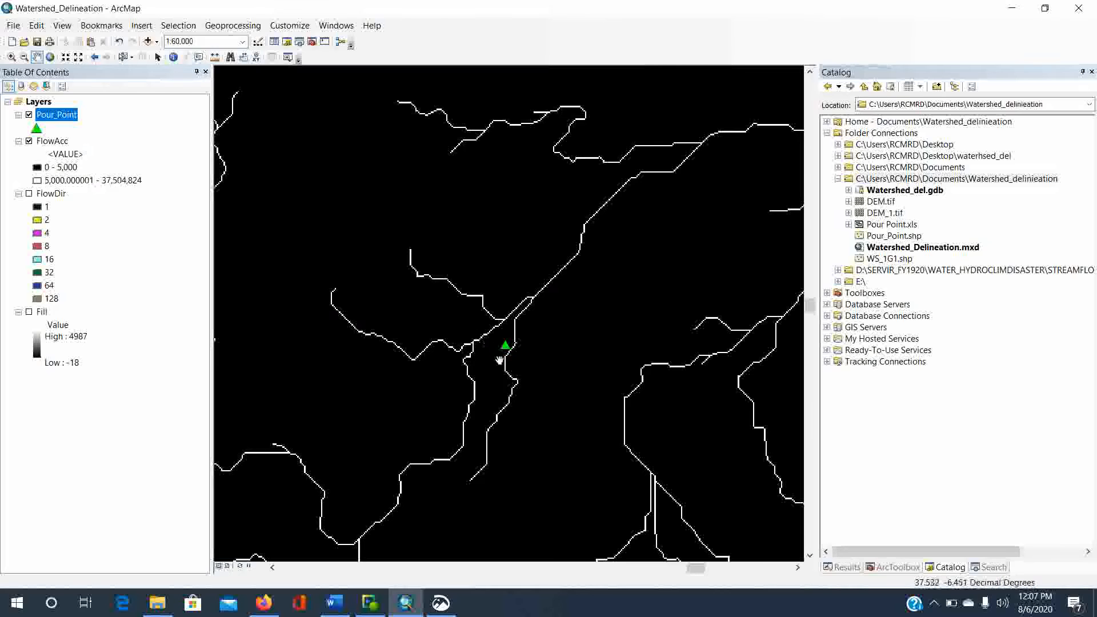
{"action": "scroll", "coordinate": [509, 353], "scroll_direction": "down", "scroll_amount": 2}
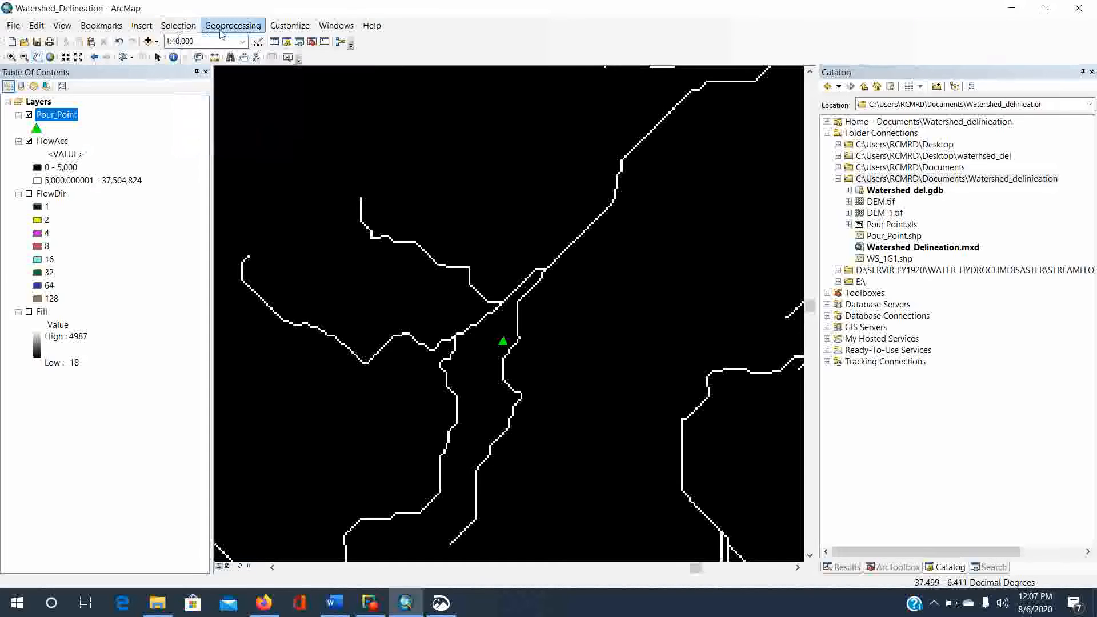
Step: Show the Editor toolbar docked beside the standard tools and start an edit session on the Pour_Point layer
{"action": "right_click", "coordinate": [432, 32]}
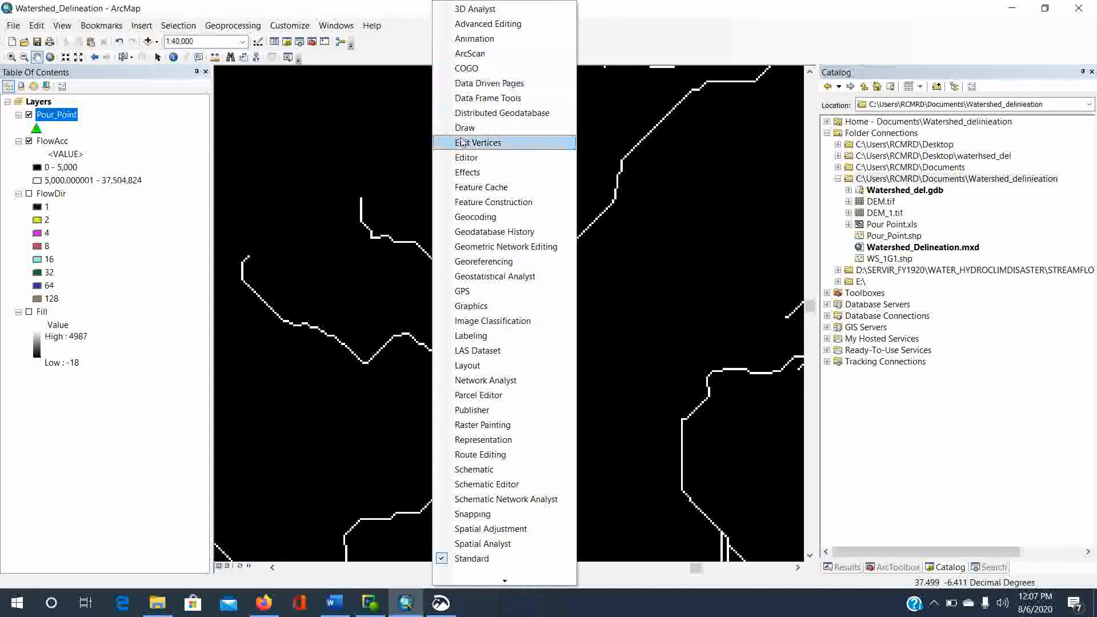
{"action": "left_click", "coordinate": [460, 158]}
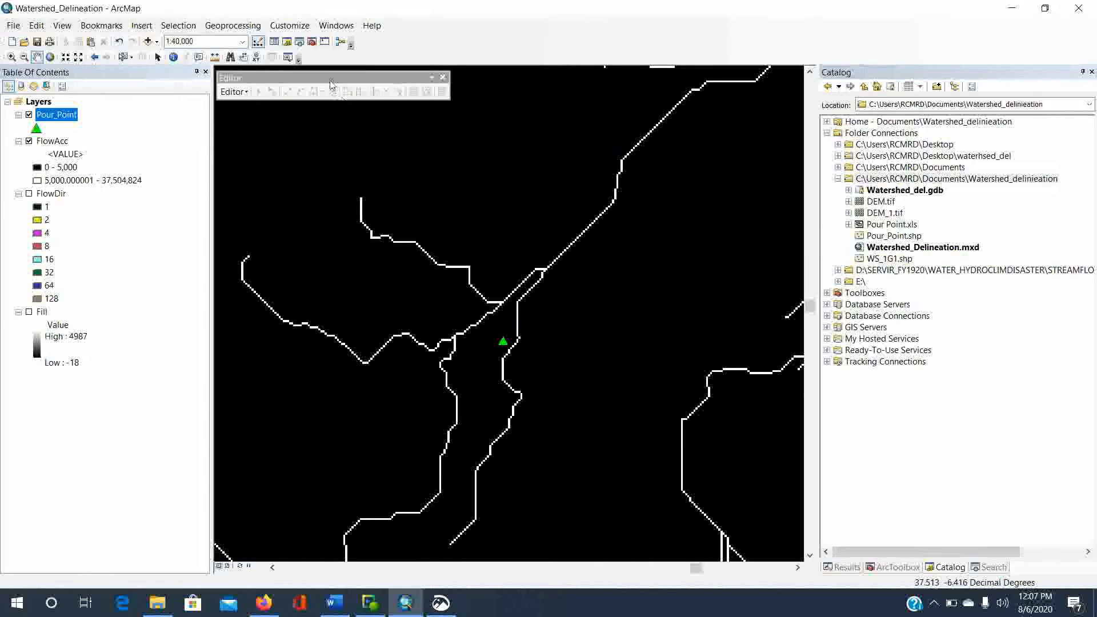
{"action": "left_click_drag", "start_coordinate": [334, 78], "coordinate": [438, 41]}
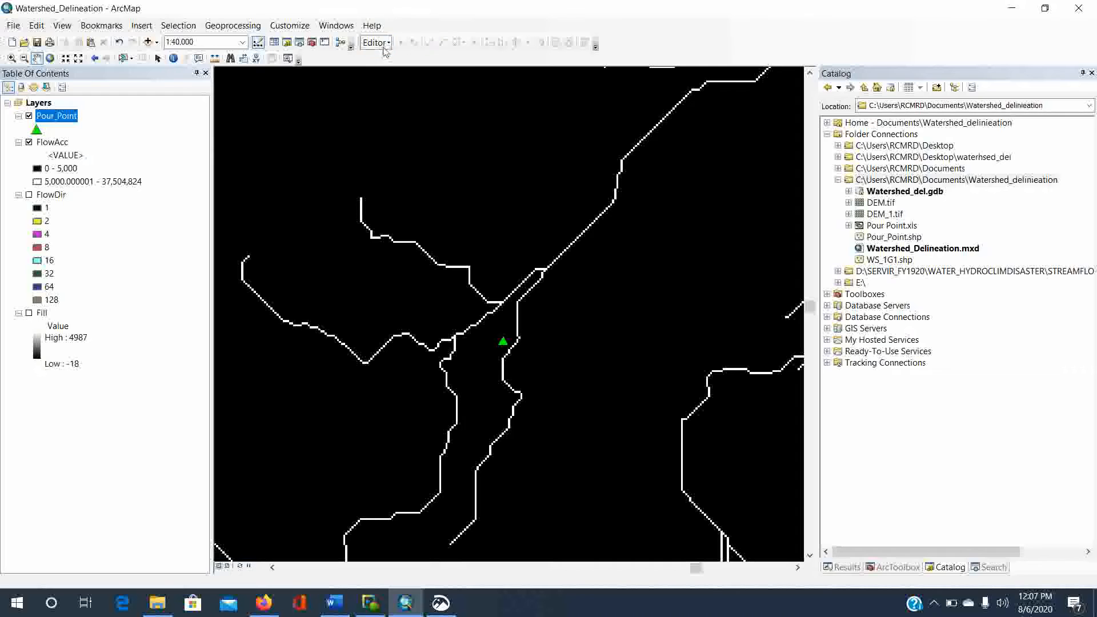
{"action": "left_click", "coordinate": [377, 43]}
{"action": "left_click", "coordinate": [401, 59]}
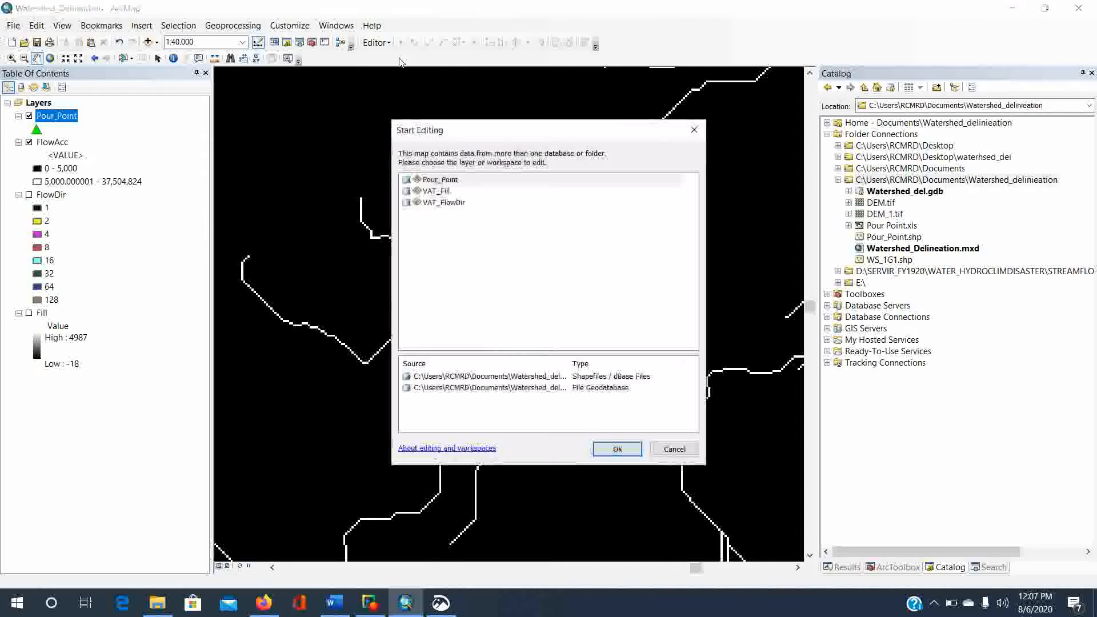
{"action": "double_click", "coordinate": [448, 181]}
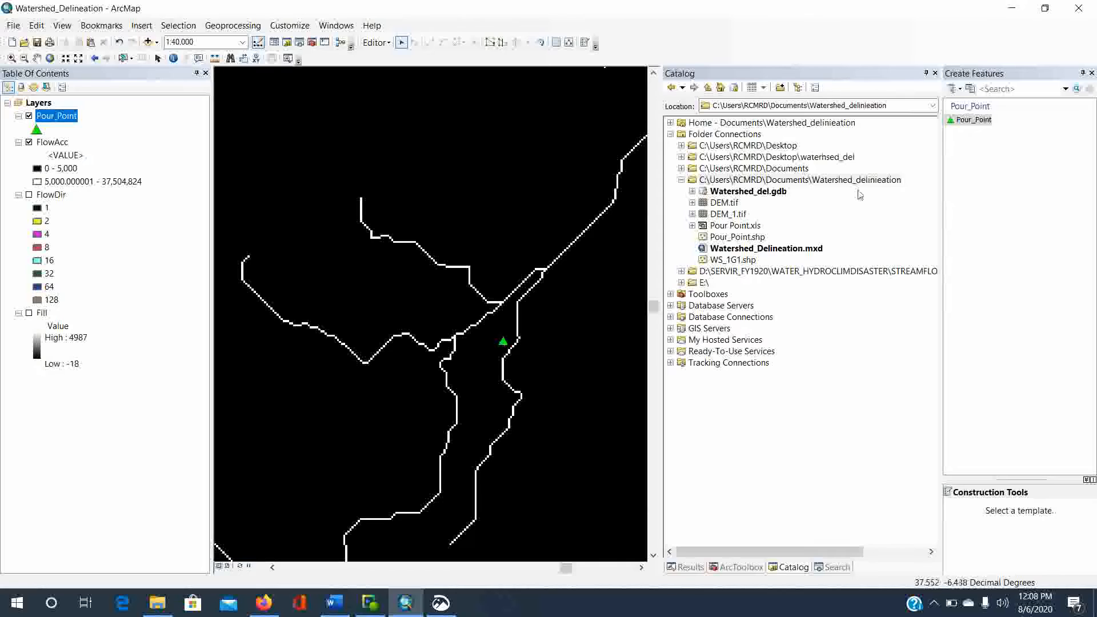
Step: Move the existing pour point with the Edit tool onto a white cell of the main flow accumulation line to its northwest
{"action": "left_click", "coordinate": [964, 125]}
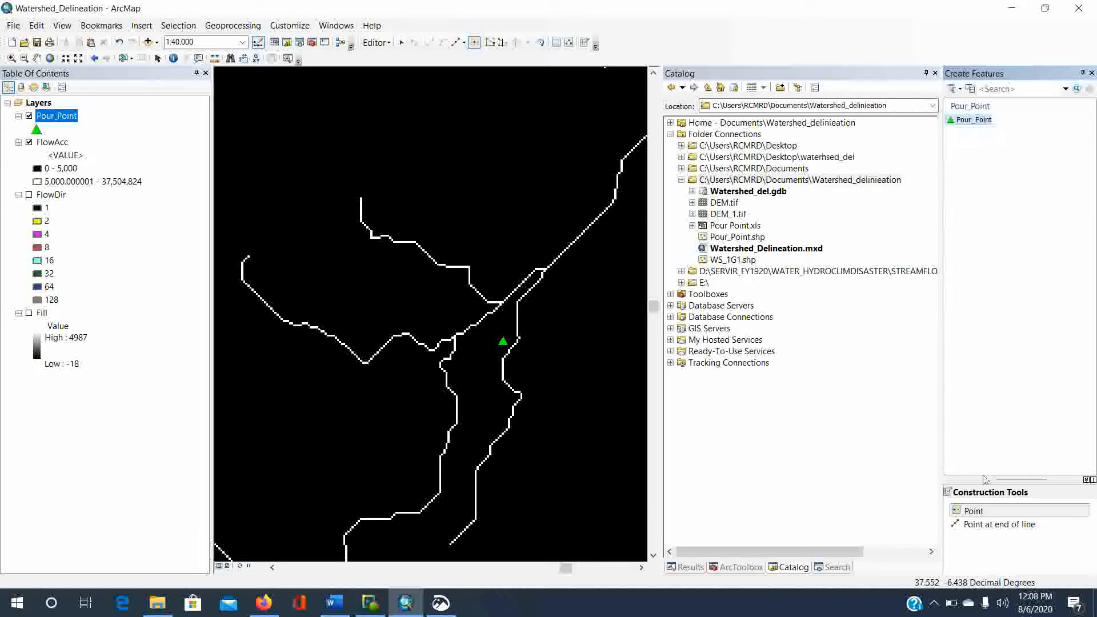
{"action": "left_click", "coordinate": [974, 511]}
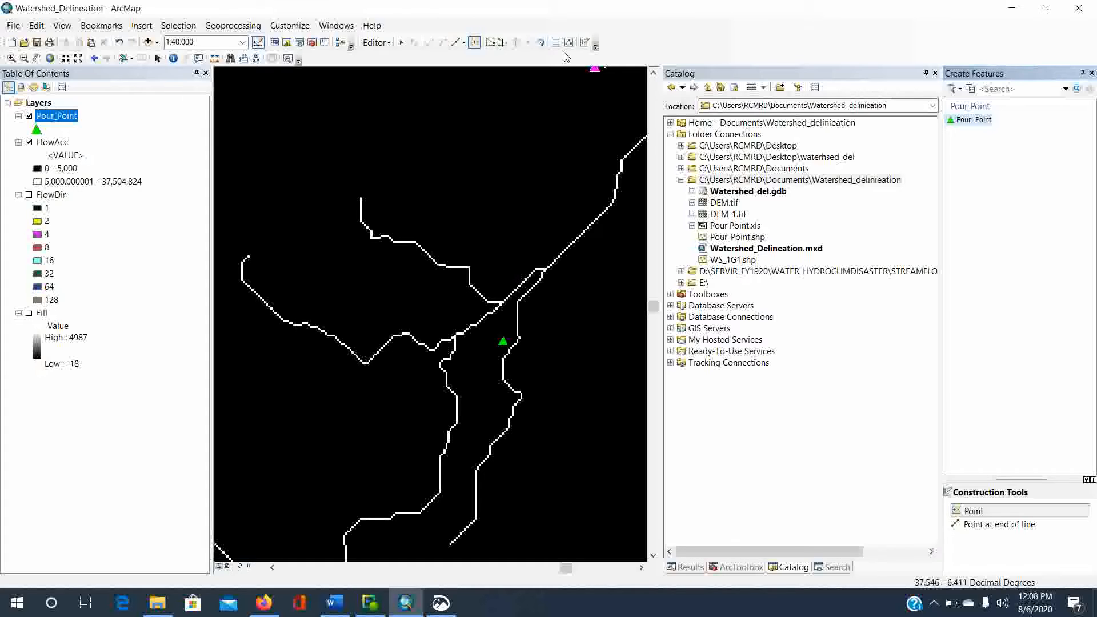
{"action": "left_click", "coordinate": [401, 43]}
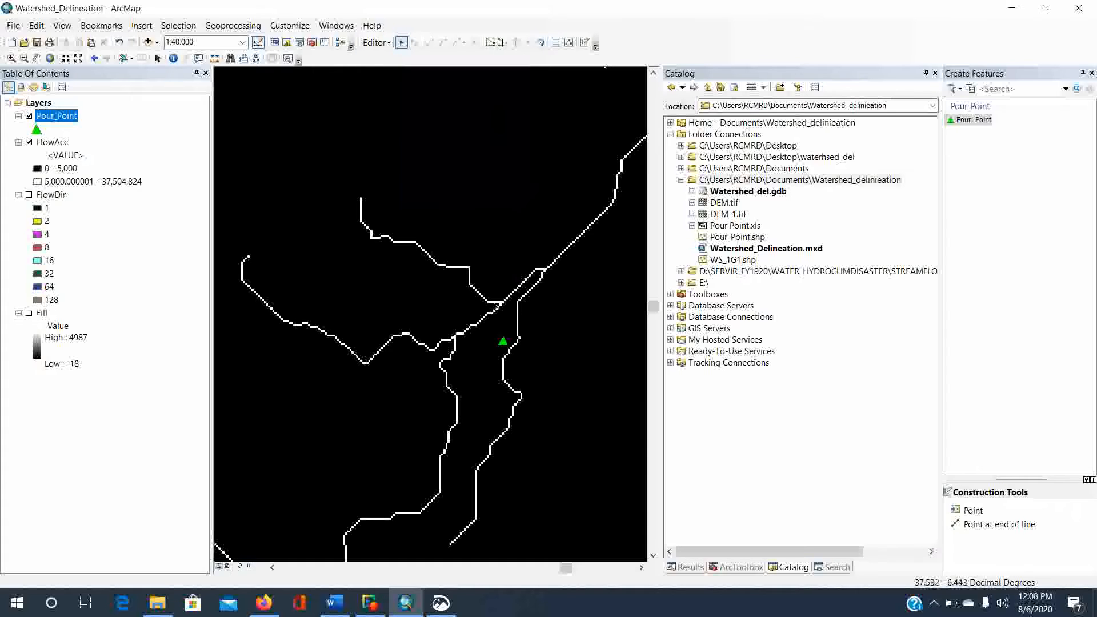
{"action": "left_click", "coordinate": [503, 341]}
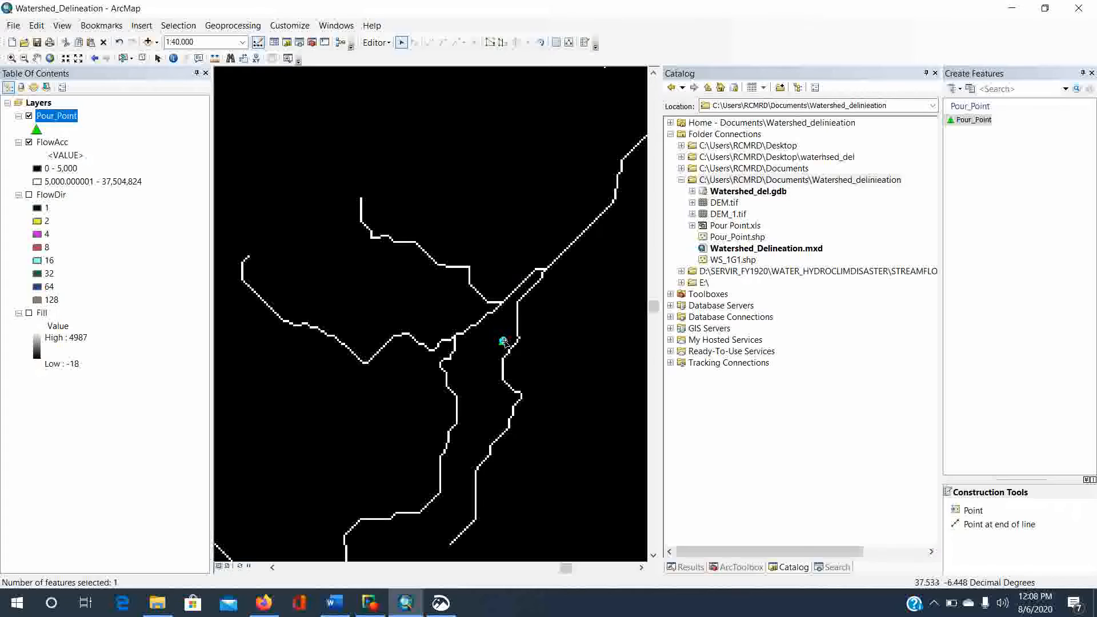
{"action": "left_click_drag", "start_coordinate": [491, 339], "coordinate": [472, 329]}
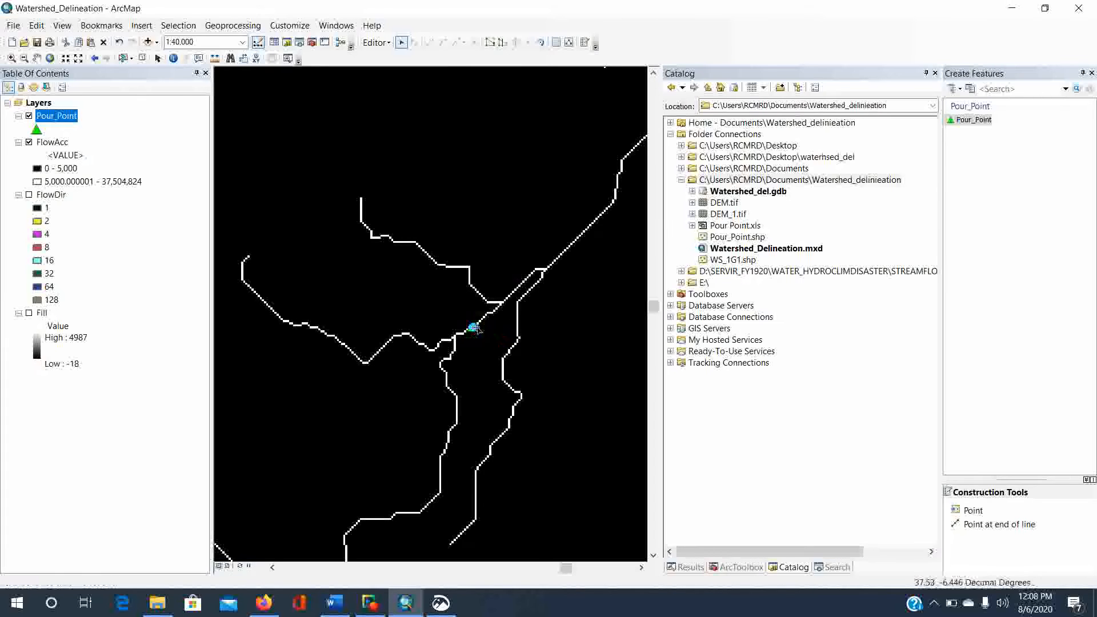
{"action": "scroll", "coordinate": [472, 328], "scroll_direction": "up", "scroll_amount": 4}
{"action": "scroll", "coordinate": [473, 329], "scroll_direction": "up", "scroll_amount": 3}
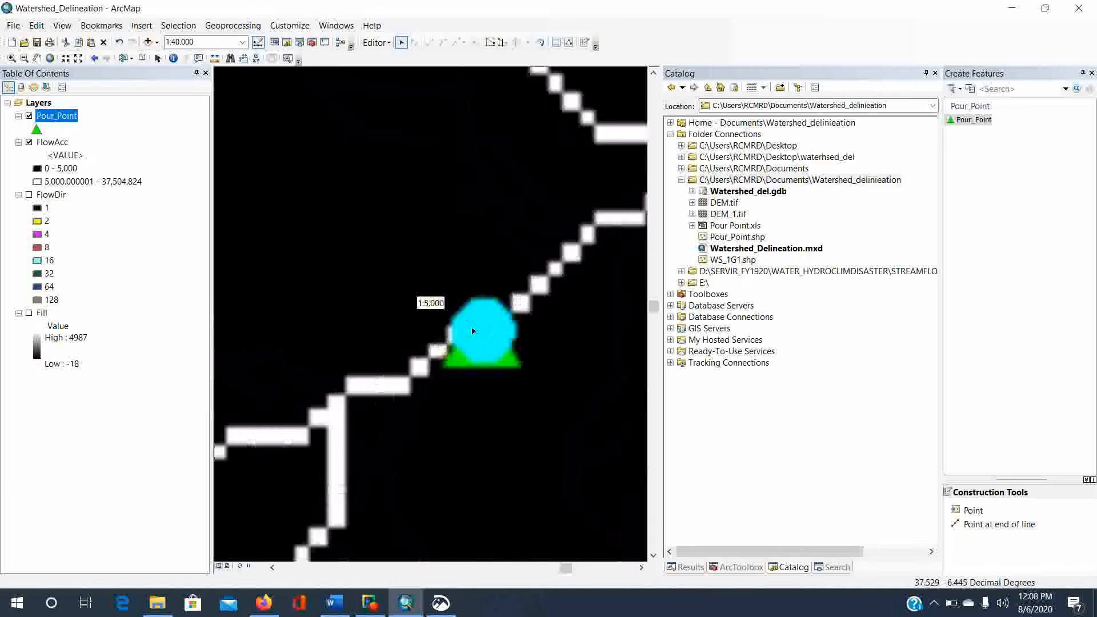
{"action": "scroll", "coordinate": [473, 330], "scroll_direction": "up", "scroll_amount": 2}
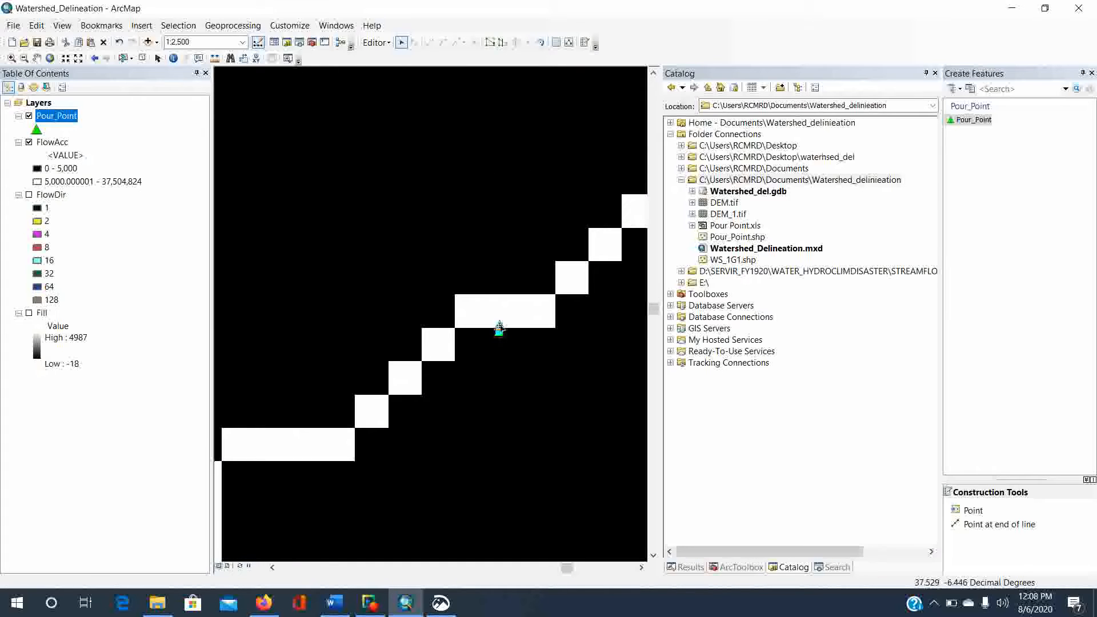
{"action": "left_click_drag", "start_coordinate": [499, 330], "coordinate": [502, 316]}
Step: Save the edits to the Pour_Point layer and end the edit session
{"action": "left_click", "coordinate": [376, 42]}
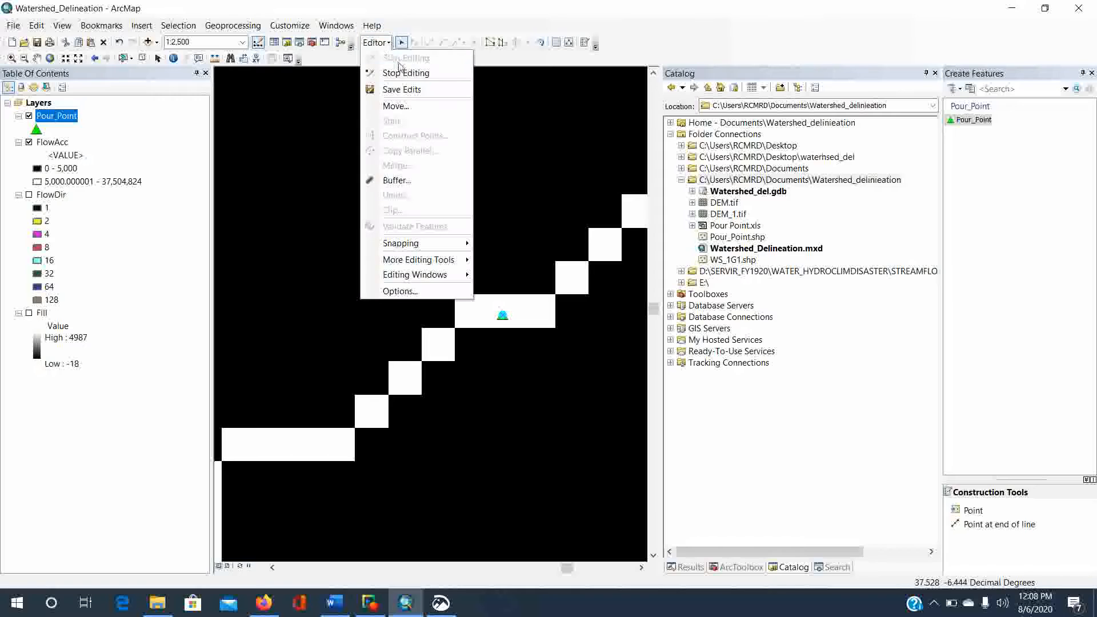
{"action": "left_click", "coordinate": [394, 90]}
{"action": "left_click", "coordinate": [376, 42]}
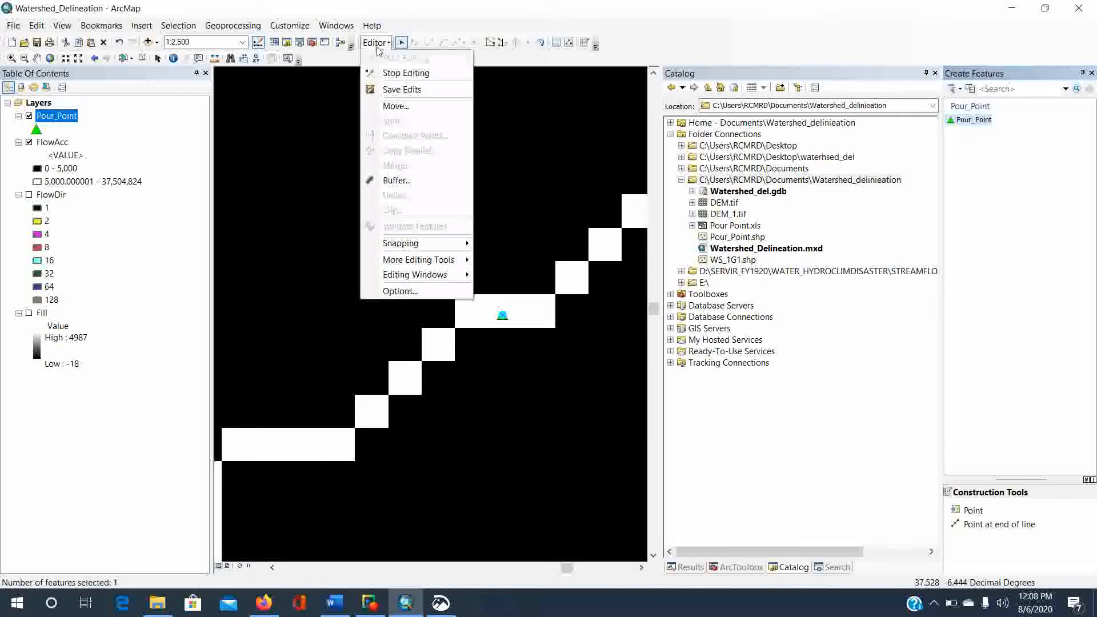
{"action": "left_click", "coordinate": [397, 73]}
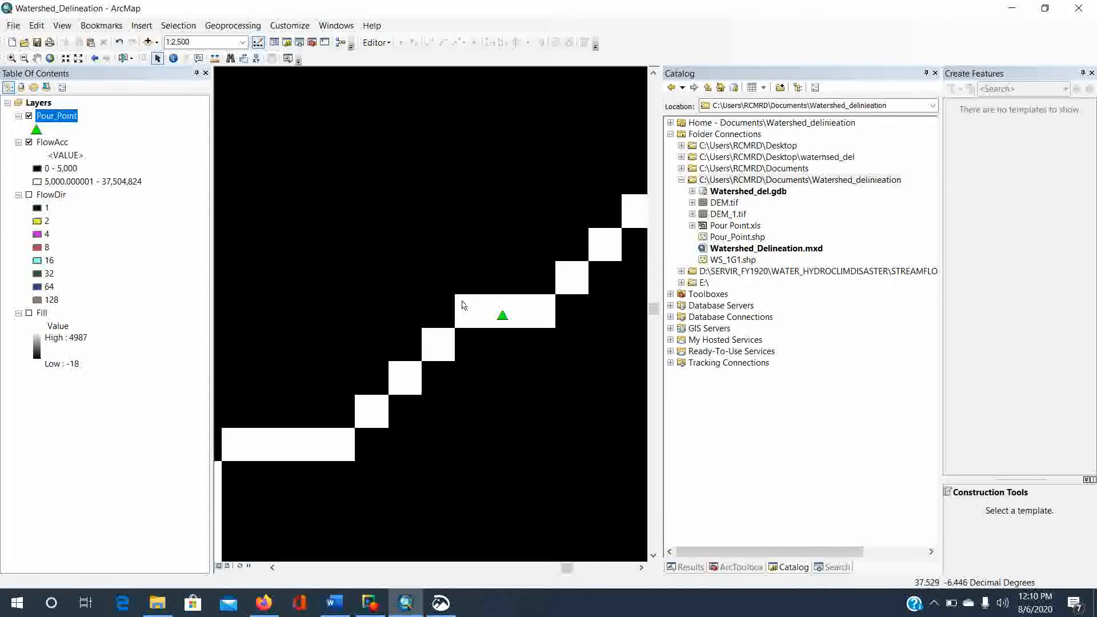
Step: Close the Create Features window and narrow the Catalog window to enlarge the map view
{"action": "left_click", "coordinate": [1091, 73]}
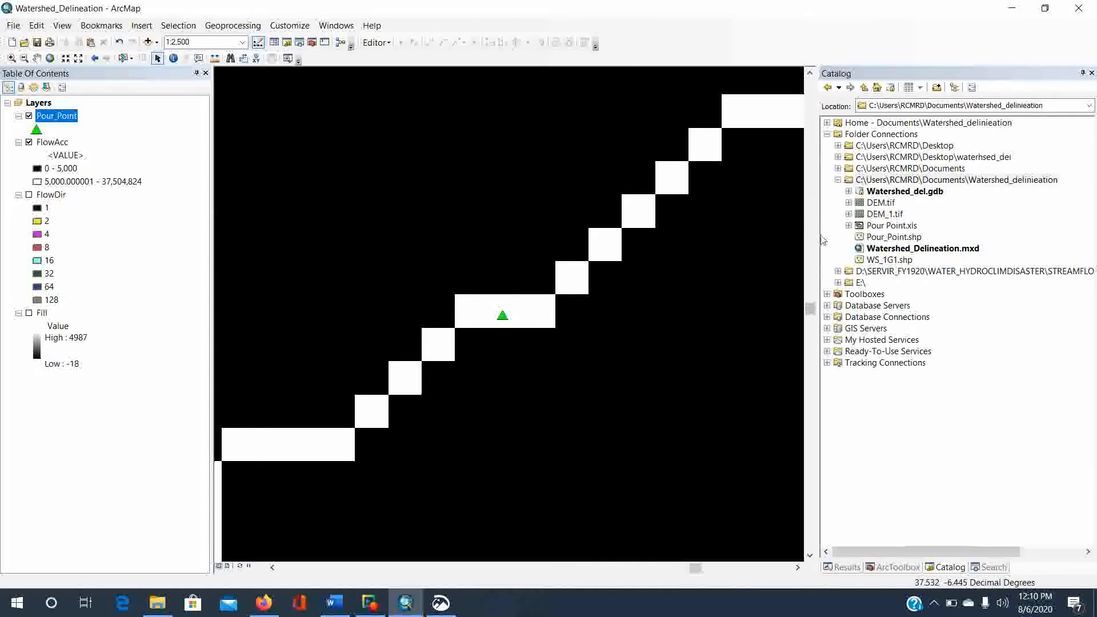
{"action": "left_click_drag", "start_coordinate": [818, 238], "coordinate": [895, 239]}
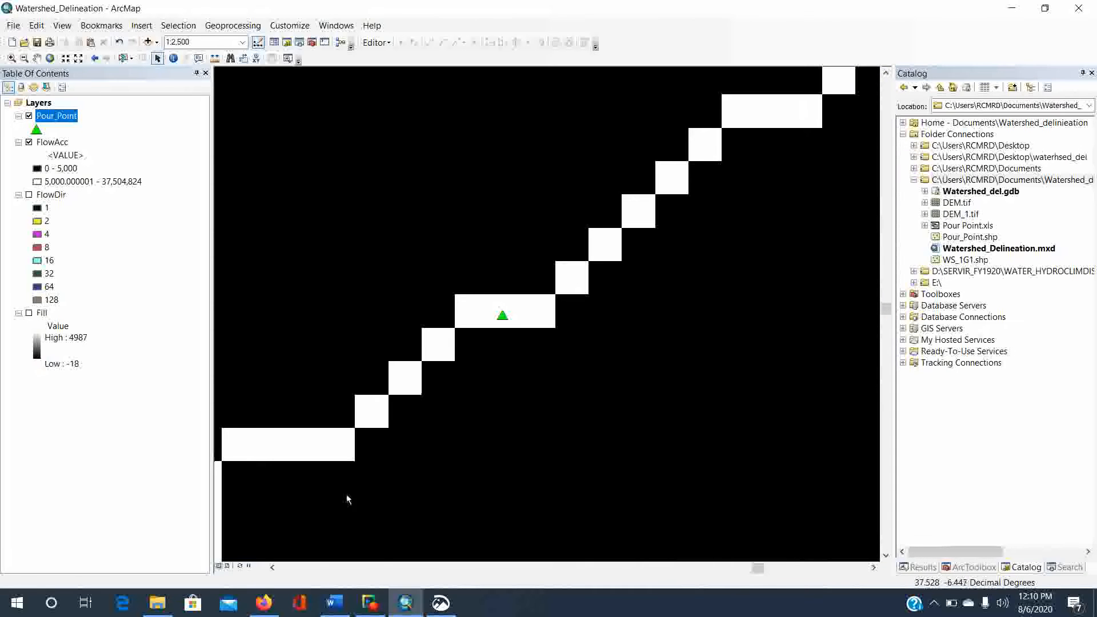
Step: Review the "Use existing shapefile" option in the Word notes and the datasets offered by Add Data in ArcMap
{"action": "left_click", "coordinate": [334, 604]}
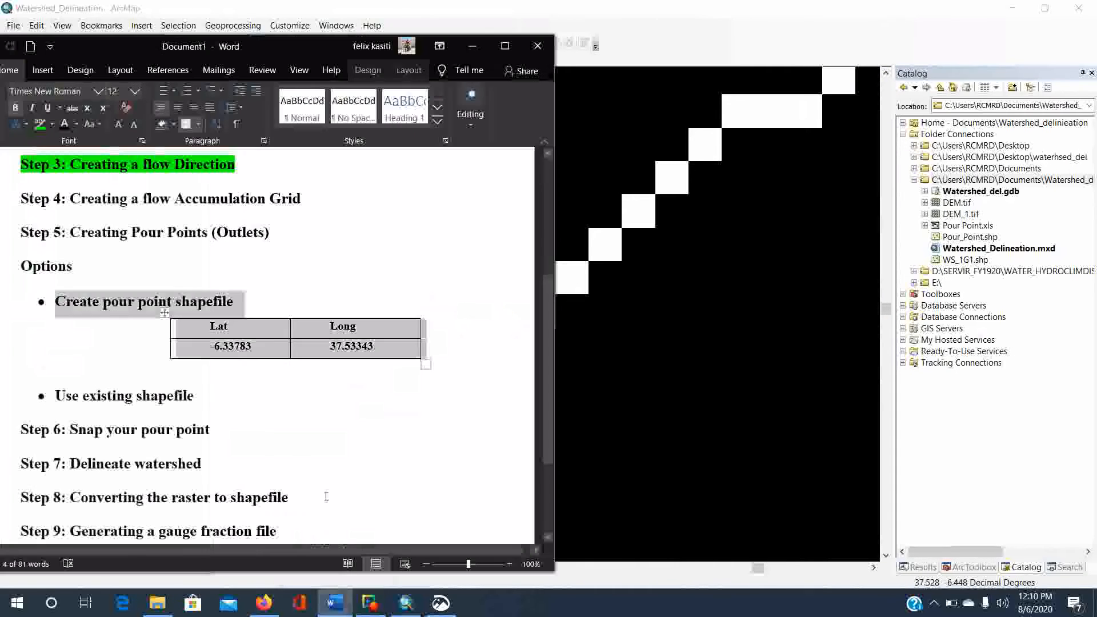
{"action": "left_click_drag", "start_coordinate": [193, 399], "coordinate": [69, 410]}
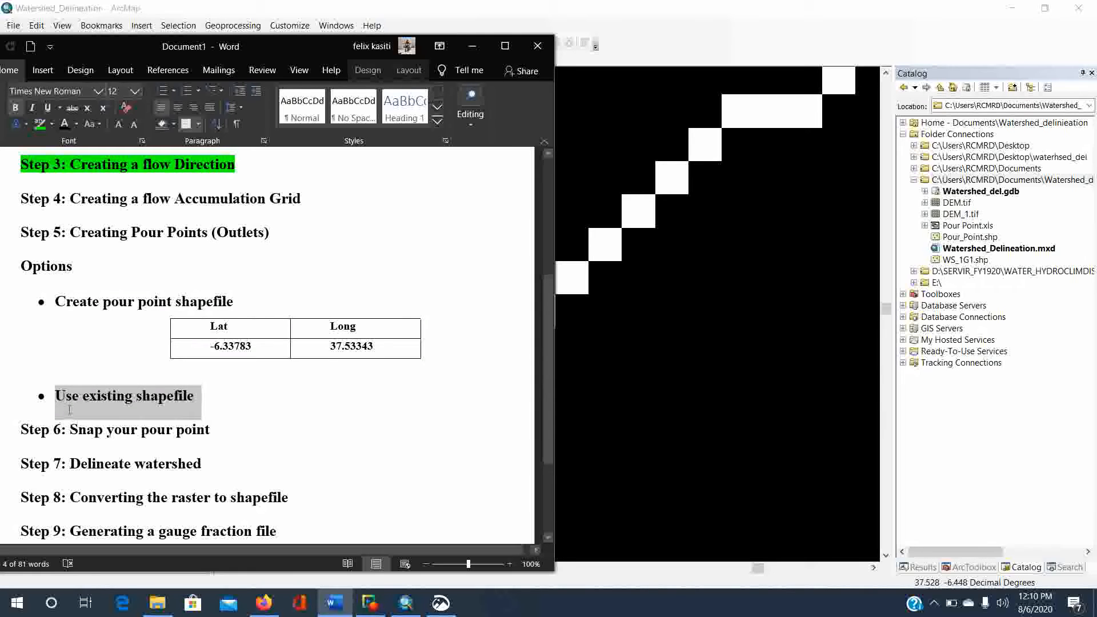
{"action": "left_click", "coordinate": [635, 25]}
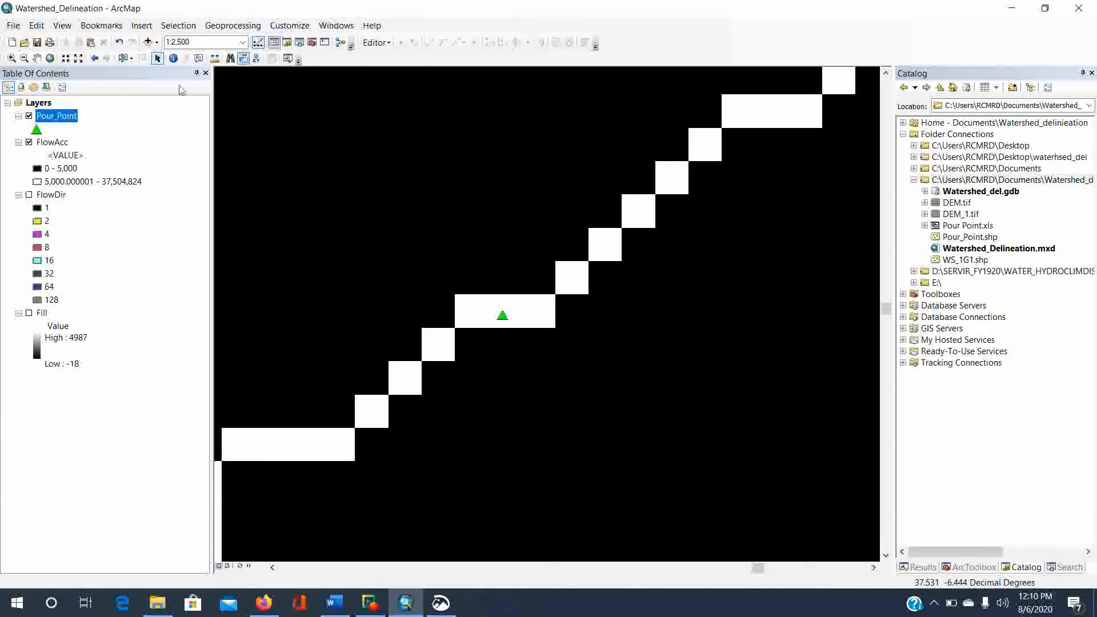
{"action": "left_click", "coordinate": [148, 43]}
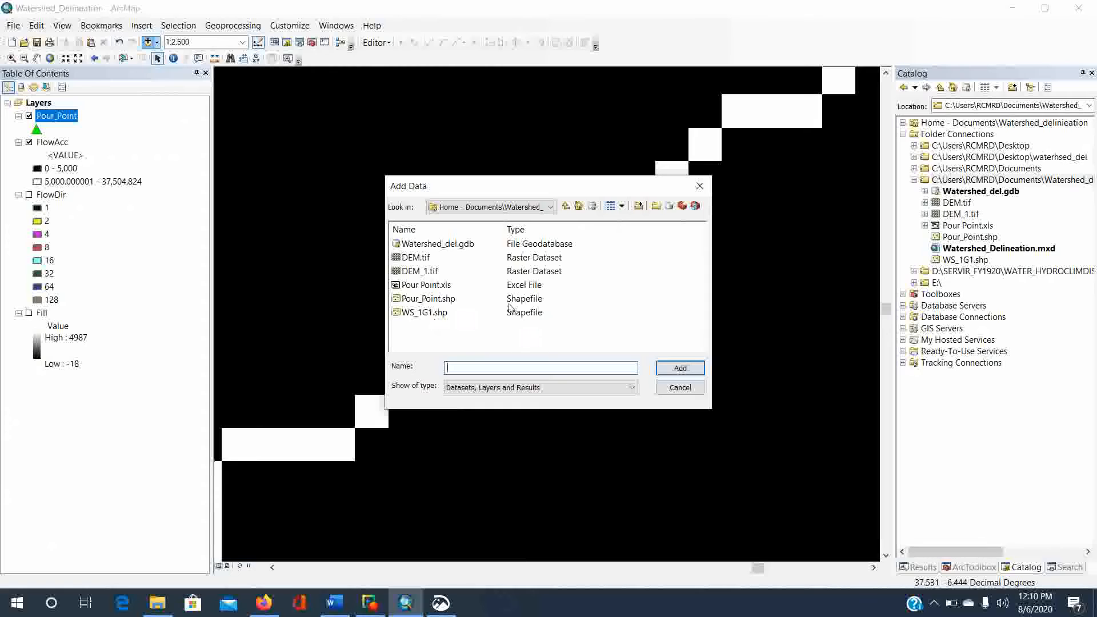
{"action": "left_click", "coordinate": [700, 187]}
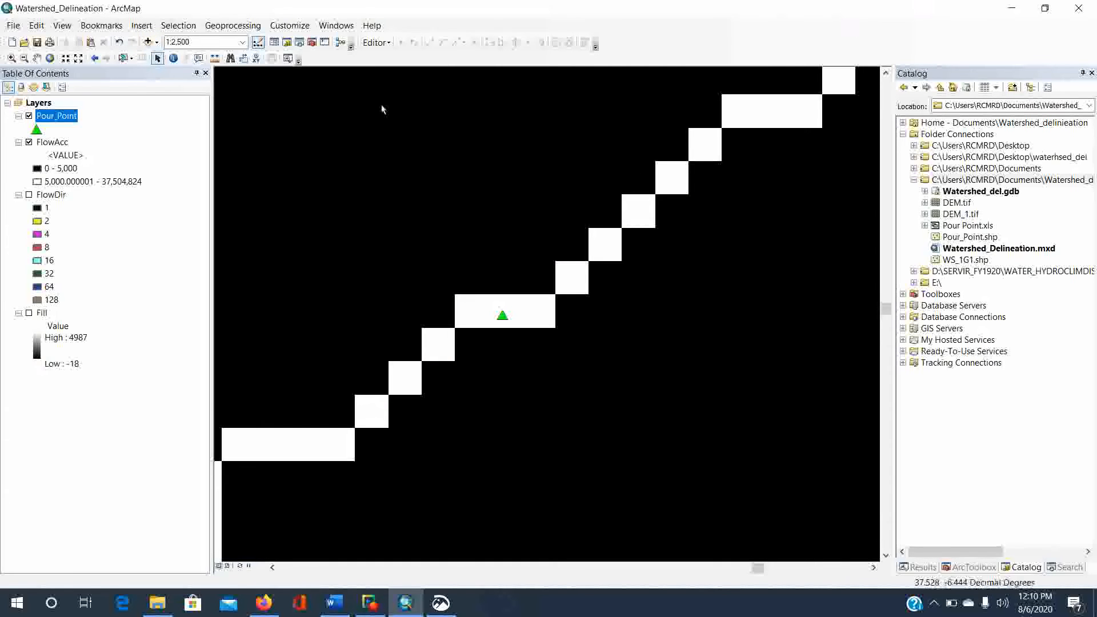
Step: Review the "Step 6: Snap your pour point" heading in the Word notes and return to ArcMap
{"action": "mouse_move", "coordinate": [277, 605]}
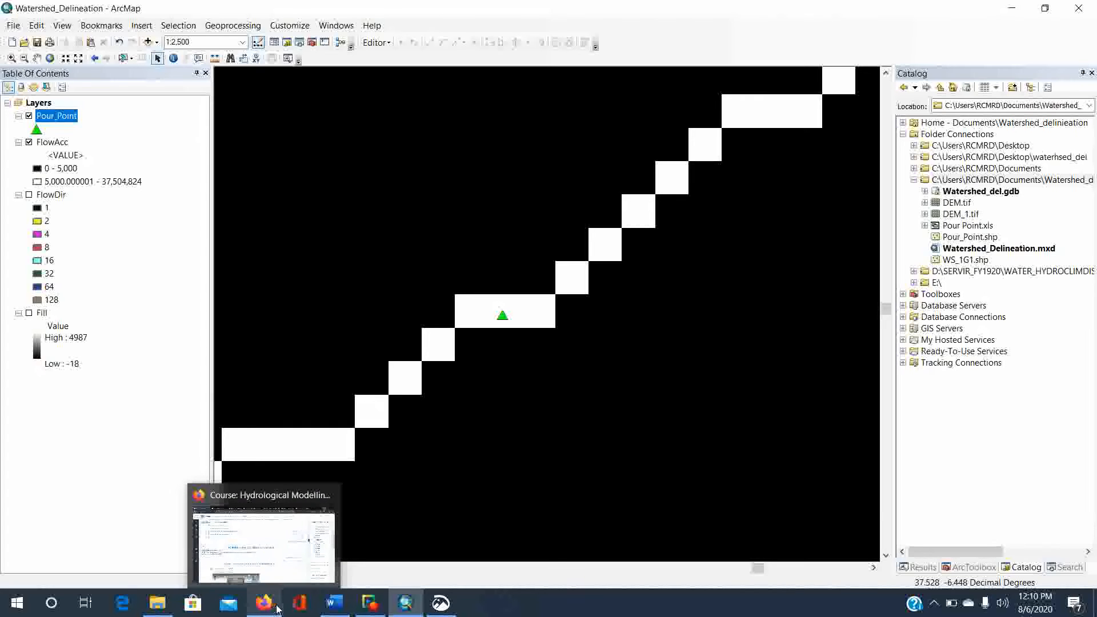
{"action": "left_click", "coordinate": [334, 603]}
{"action": "scroll", "coordinate": [308, 448], "scroll_direction": "down", "scroll_amount": 1}
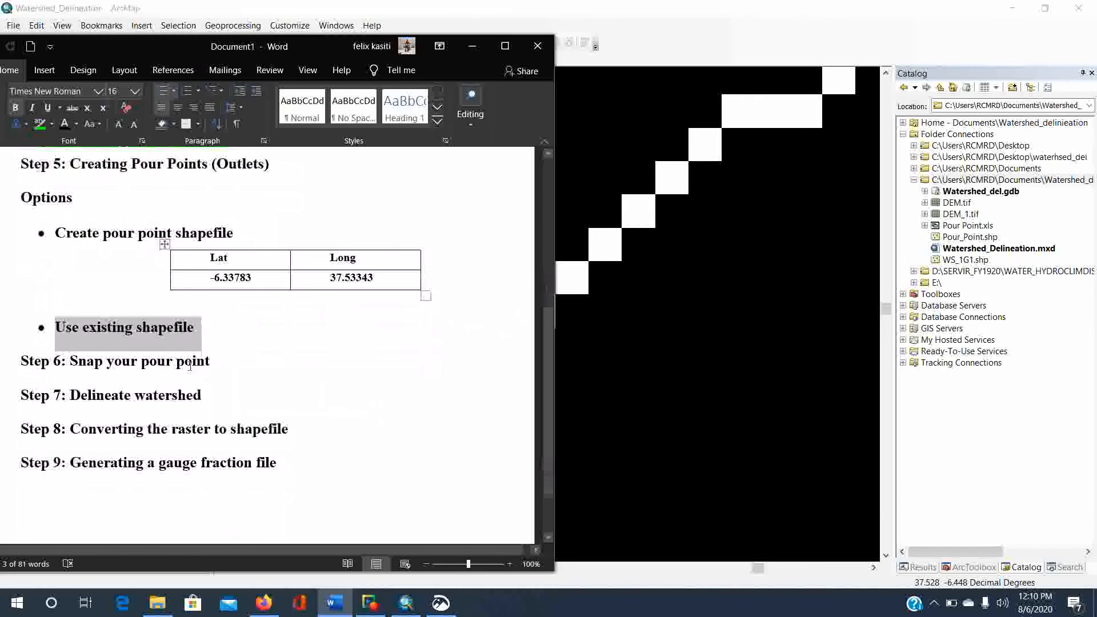
{"action": "left_click", "coordinate": [210, 362]}
{"action": "left_click_drag", "start_coordinate": [210, 363], "coordinate": [72, 363]}
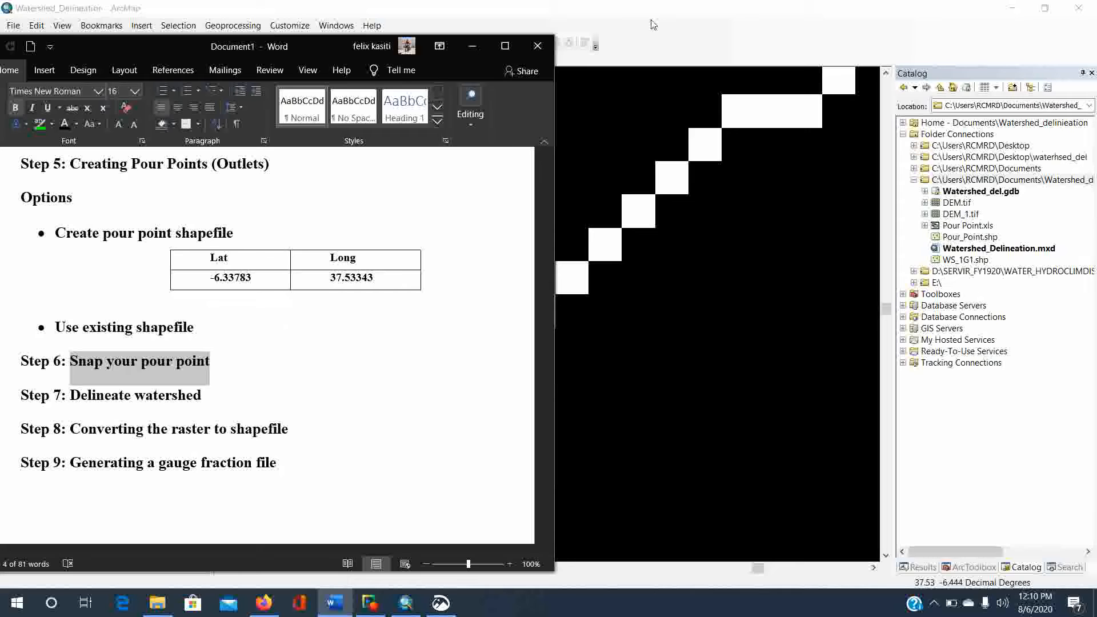
{"action": "left_click", "coordinate": [656, 70]}
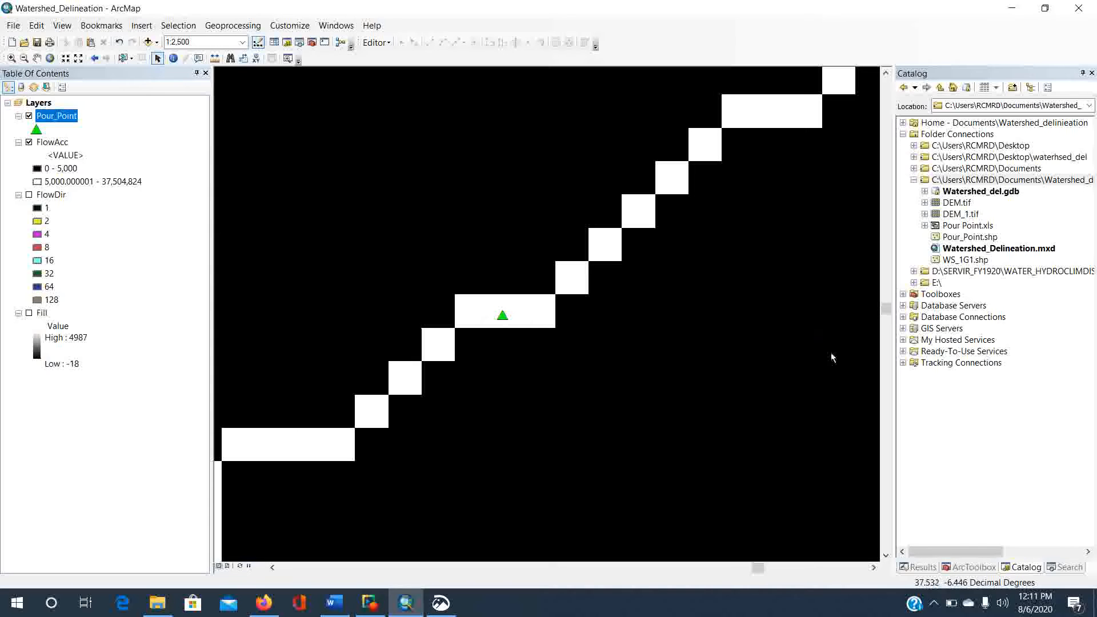
Step: Set up the Snap Pour Point tool with Pour_Point as pour point data, FID as pour point field and FlowAcc as accumulation raster
{"action": "left_click", "coordinate": [967, 568]}
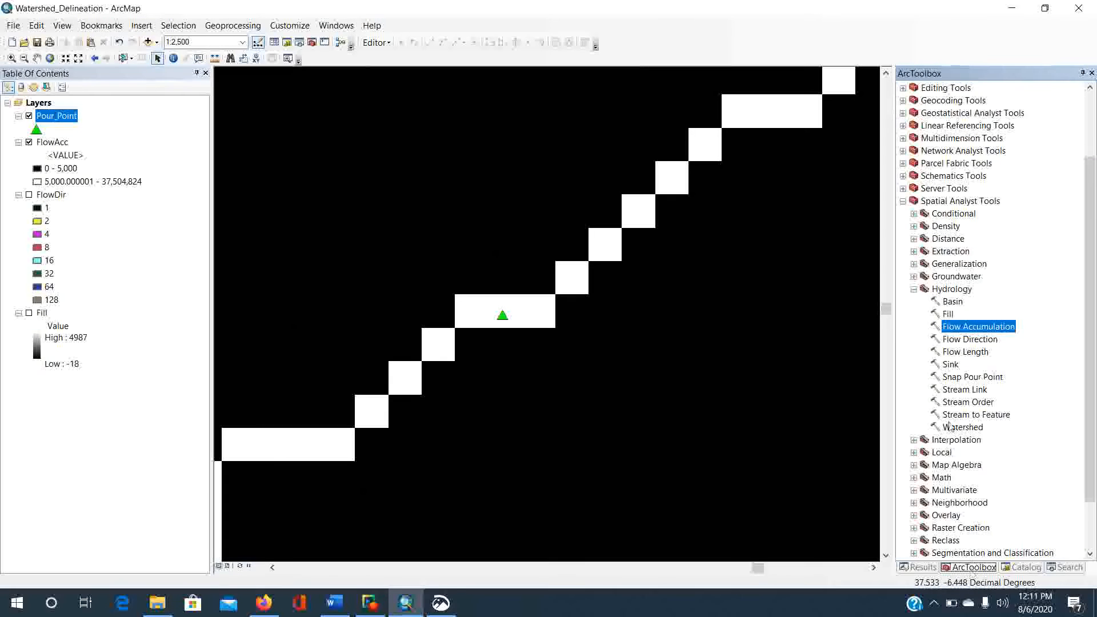
{"action": "left_click", "coordinate": [954, 377]}
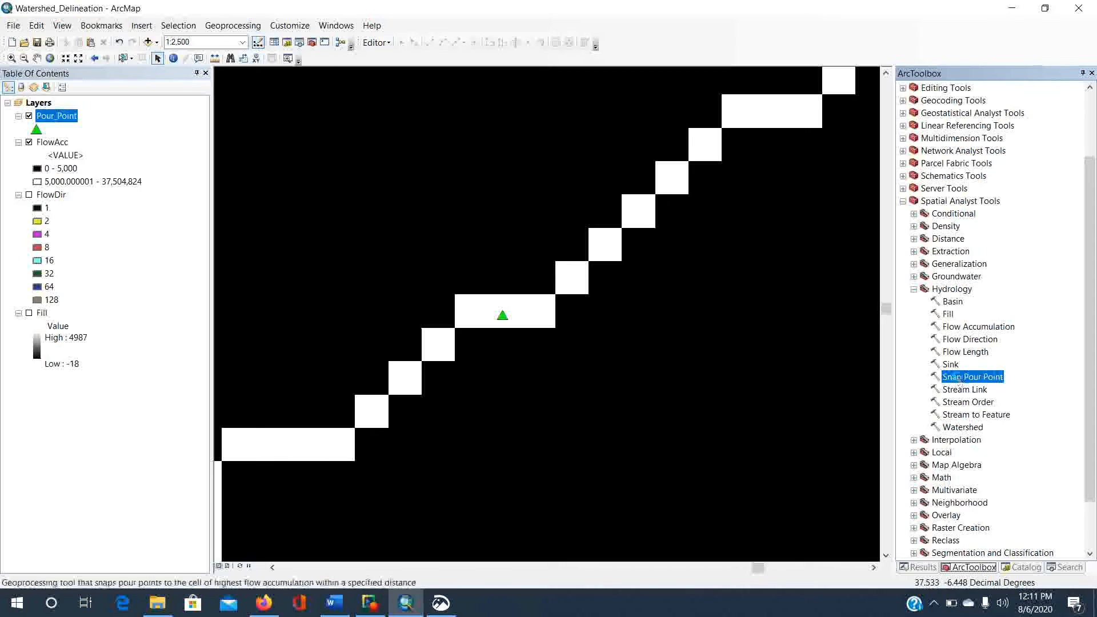
{"action": "double_click", "coordinate": [954, 377]}
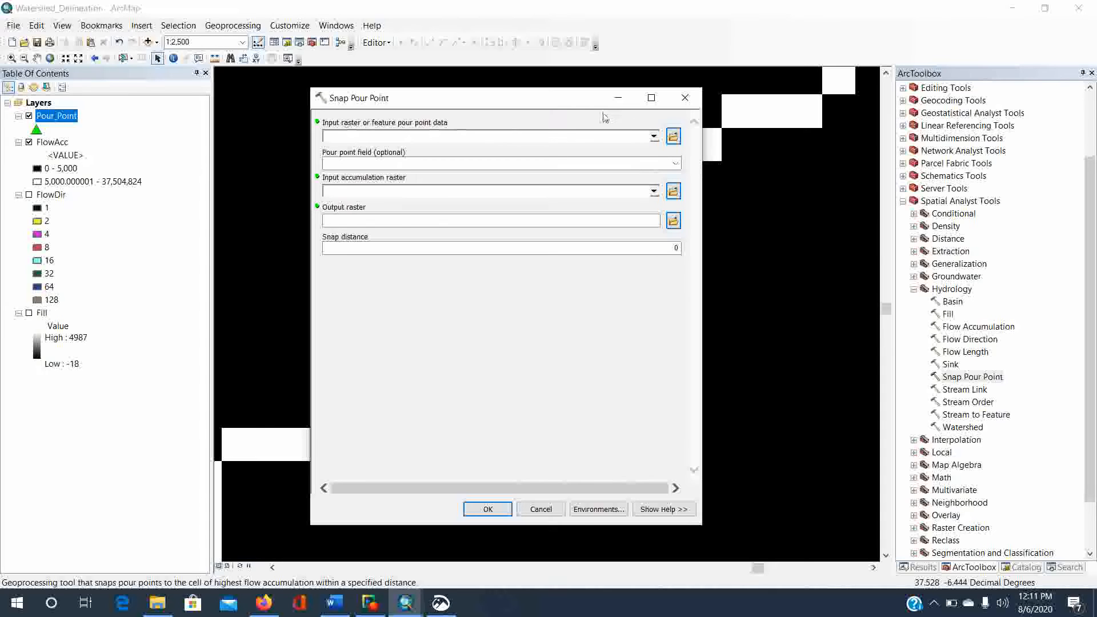
{"action": "left_click", "coordinate": [653, 138]}
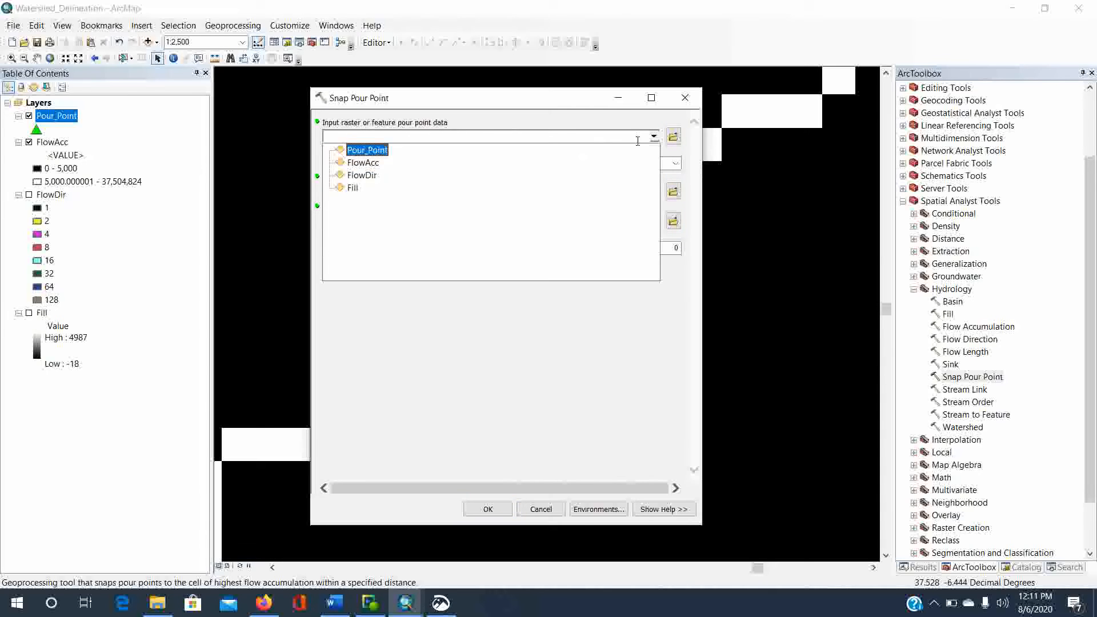
{"action": "left_click", "coordinate": [362, 149]}
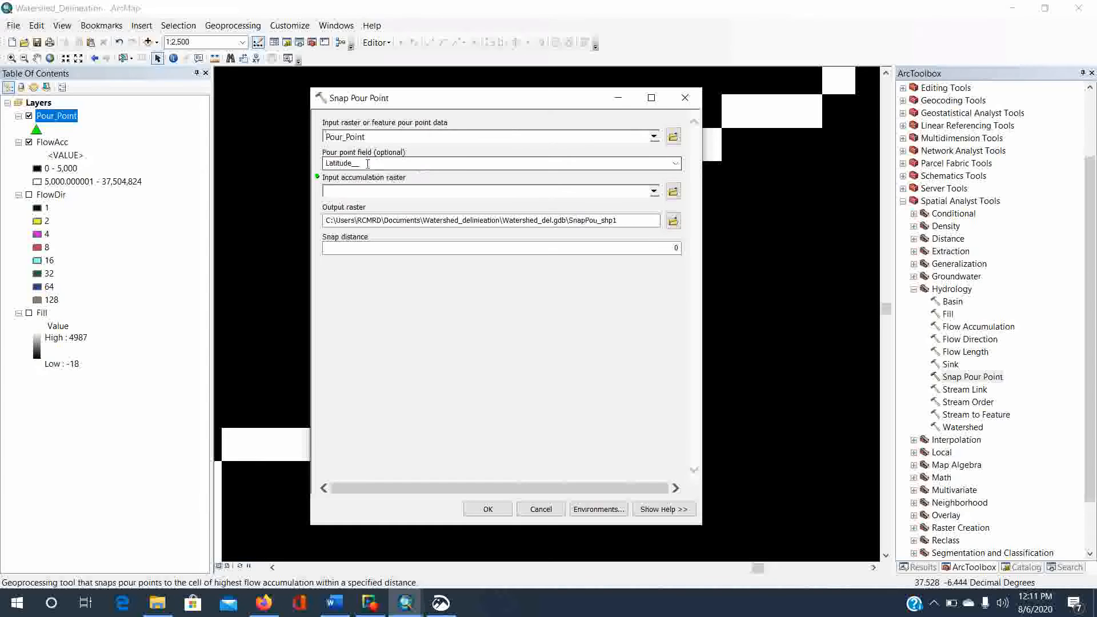
{"action": "left_click", "coordinate": [676, 163]}
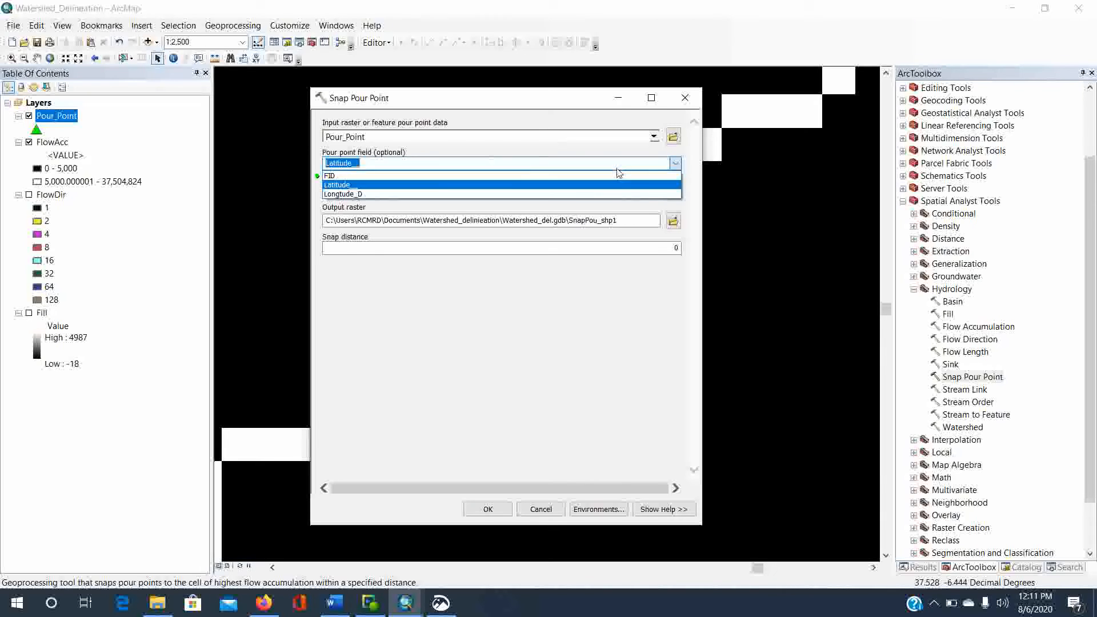
{"action": "left_click", "coordinate": [344, 177]}
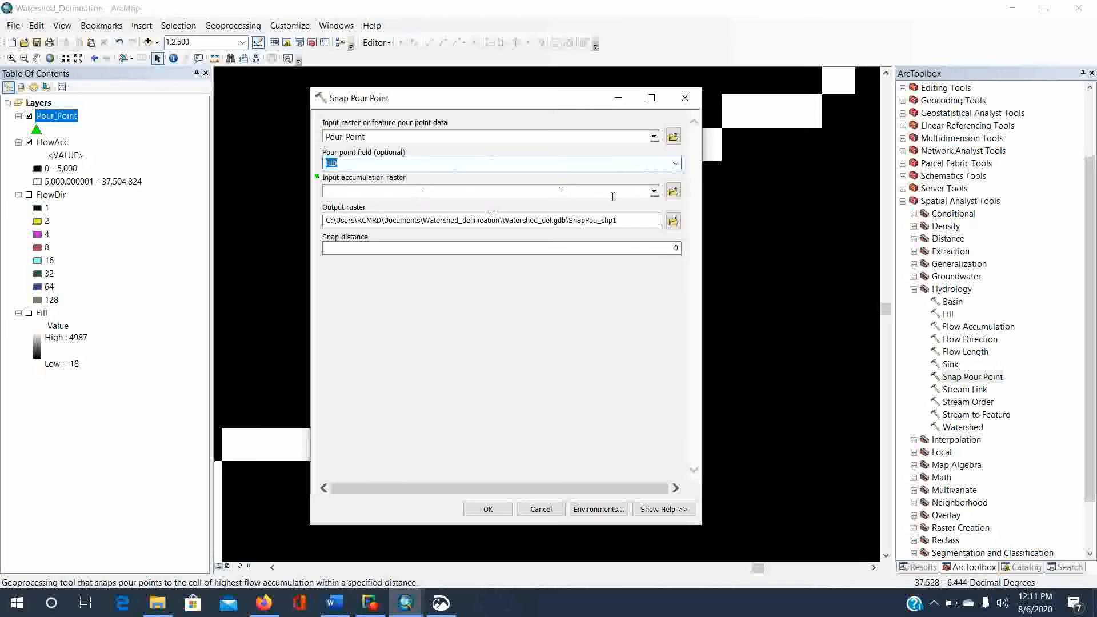
{"action": "left_click", "coordinate": [654, 191]}
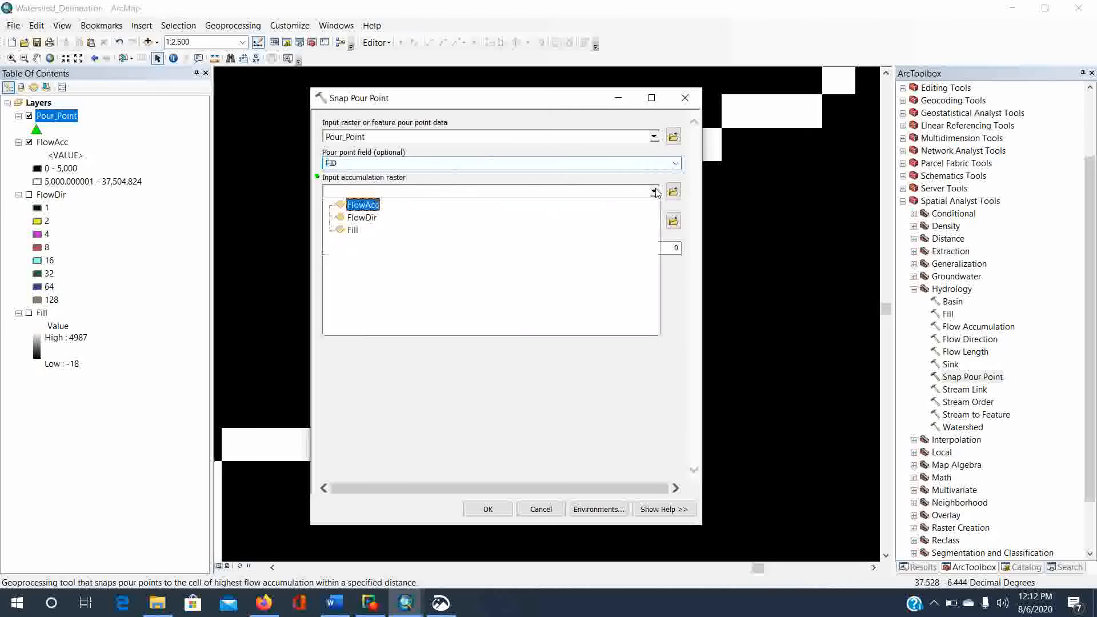
{"action": "left_click", "coordinate": [366, 207]}
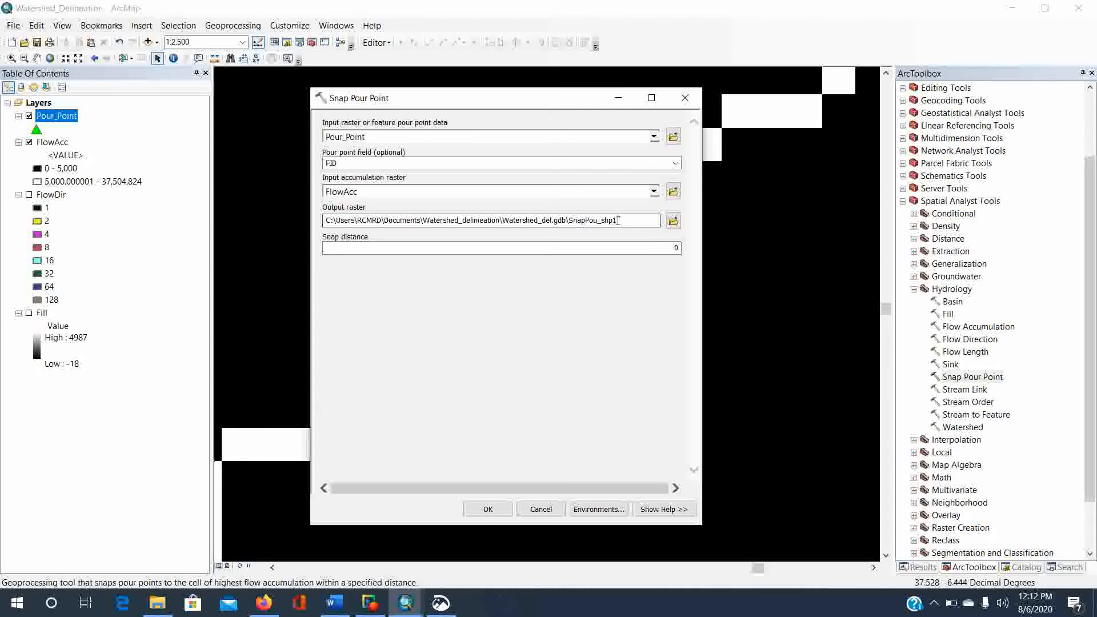
Step: Name the output raster SnapPour_point in Watershed_del.gdb and run the Snap Pour Point tool
{"action": "left_click_drag", "start_coordinate": [618, 221], "coordinate": [602, 214]}
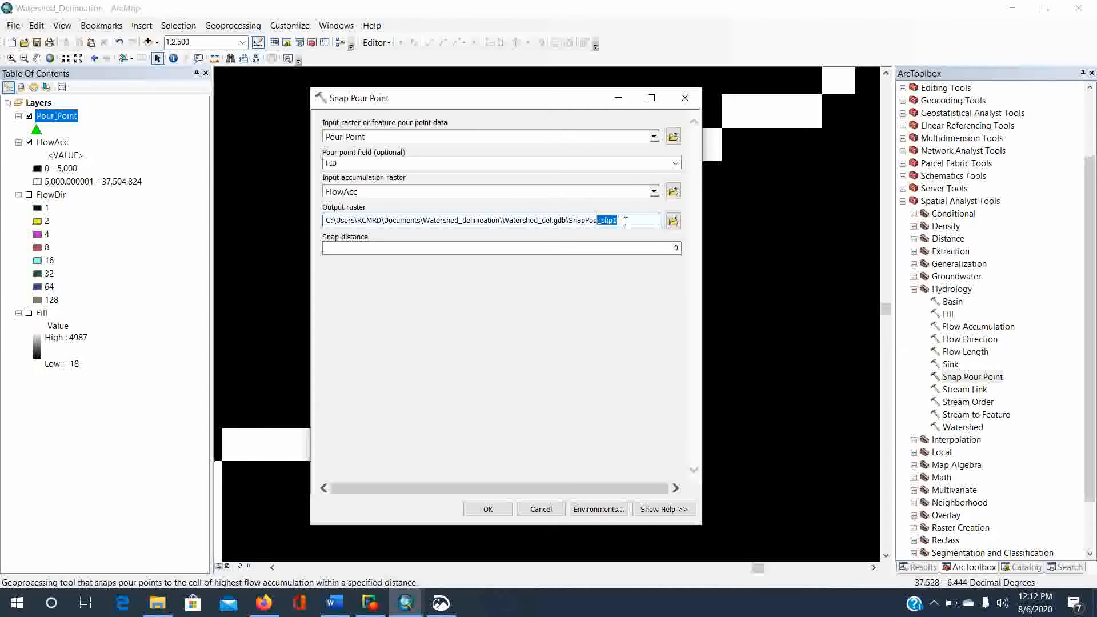
{"action": "type", "text": "r"}
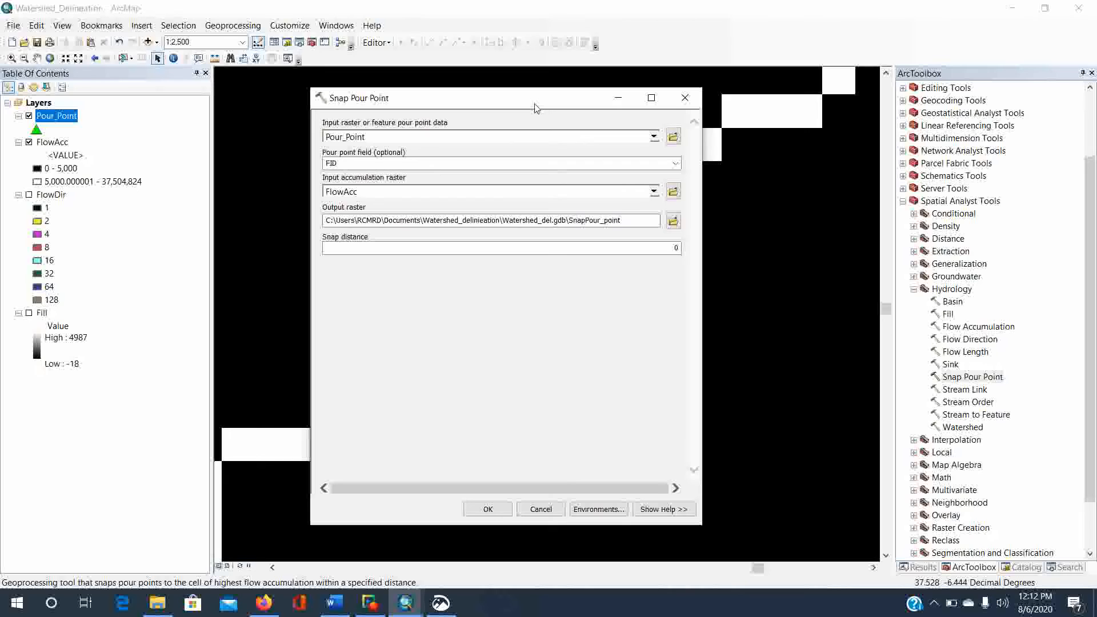
{"action": "left_click_drag", "start_coordinate": [535, 105], "coordinate": [712, 102]}
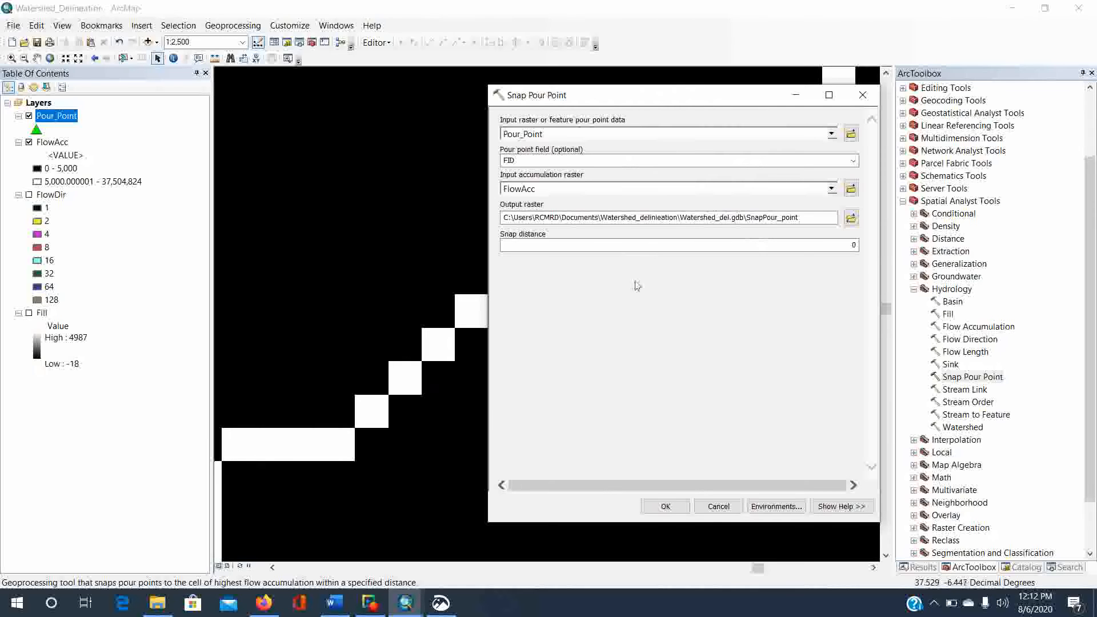
{"action": "left_click", "coordinate": [665, 505]}
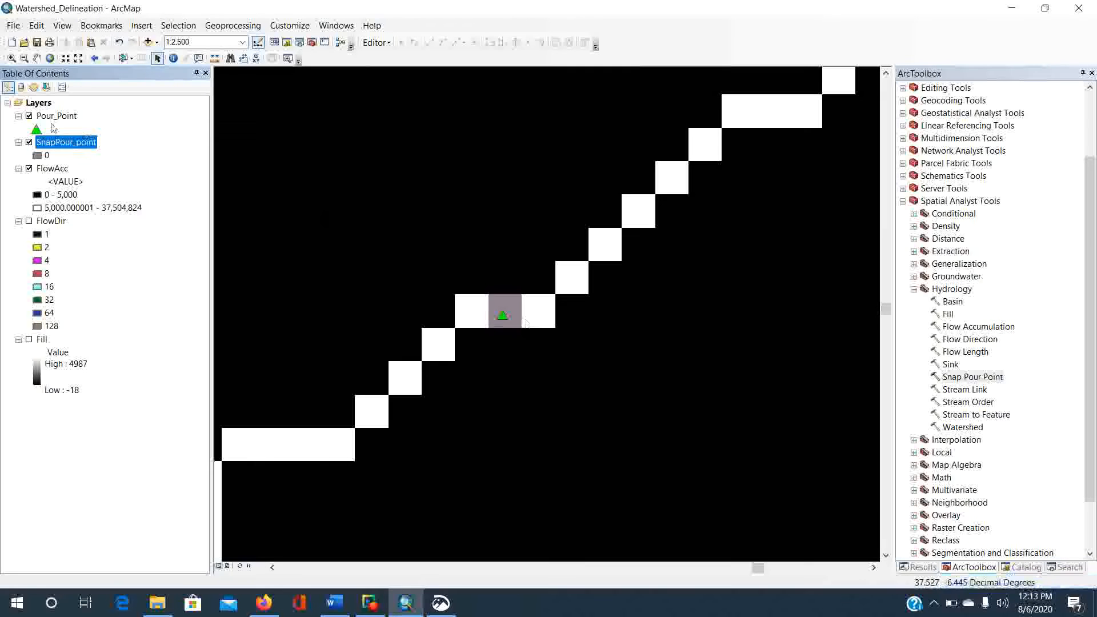
Step: Hide the Pour_Point layer and recolour the SnapPour_point cell with the Lake symbol
{"action": "left_click", "coordinate": [29, 116]}
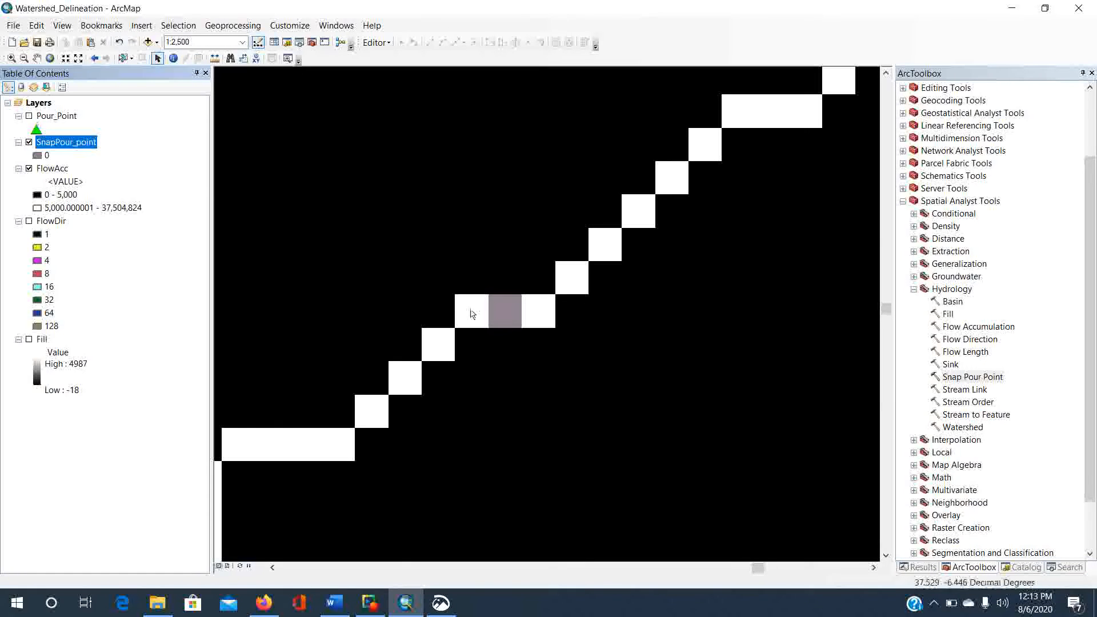
{"action": "left_click", "coordinate": [38, 155]}
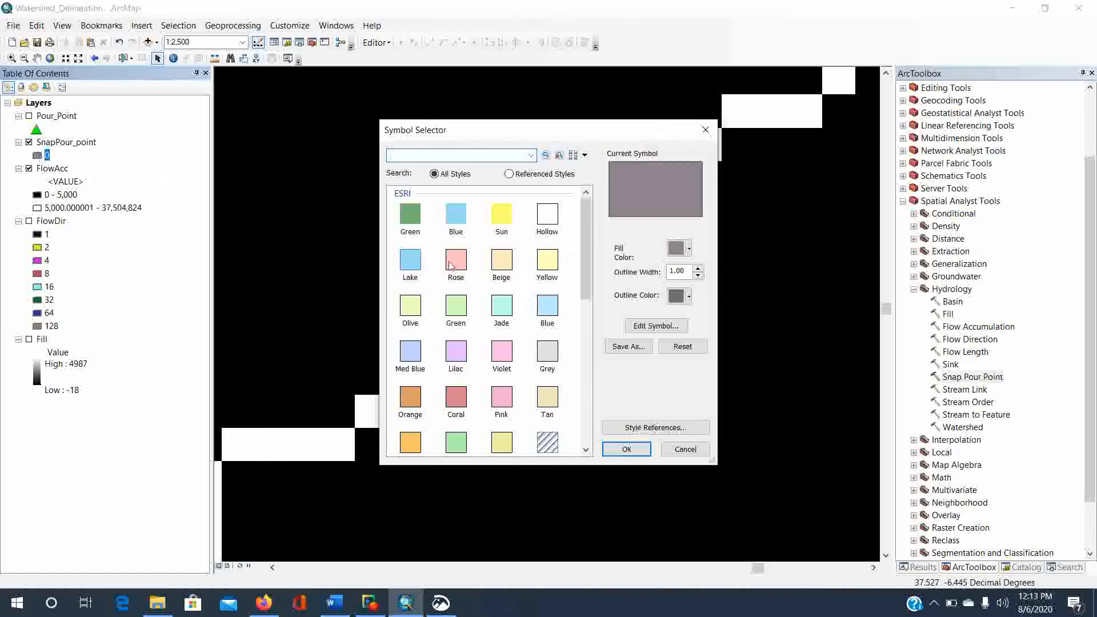
{"action": "left_click", "coordinate": [412, 259]}
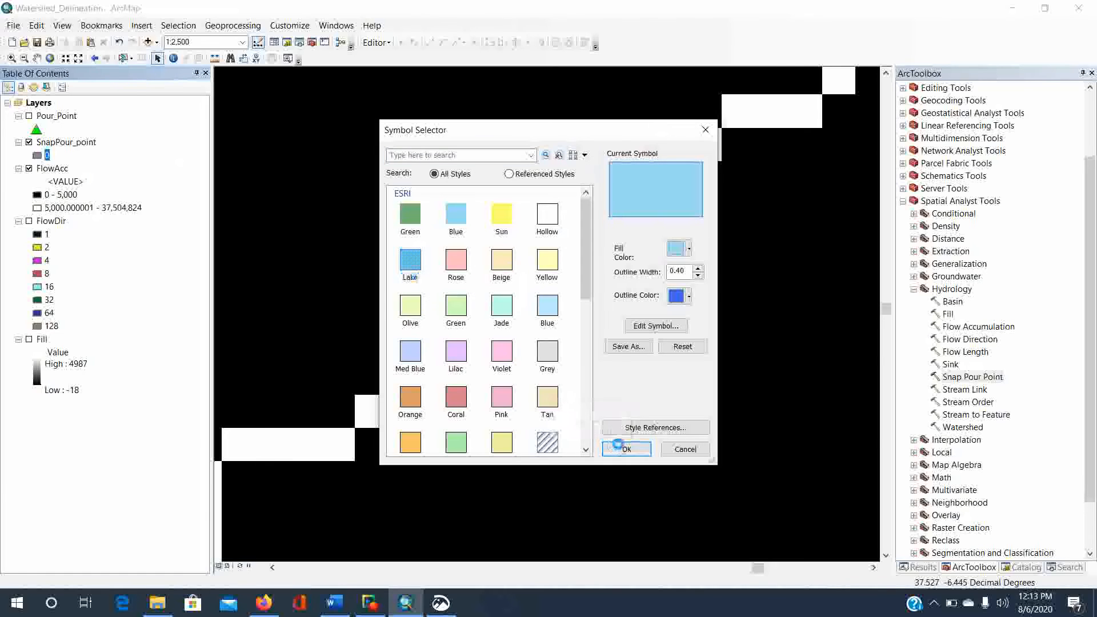
{"action": "left_click", "coordinate": [626, 449]}
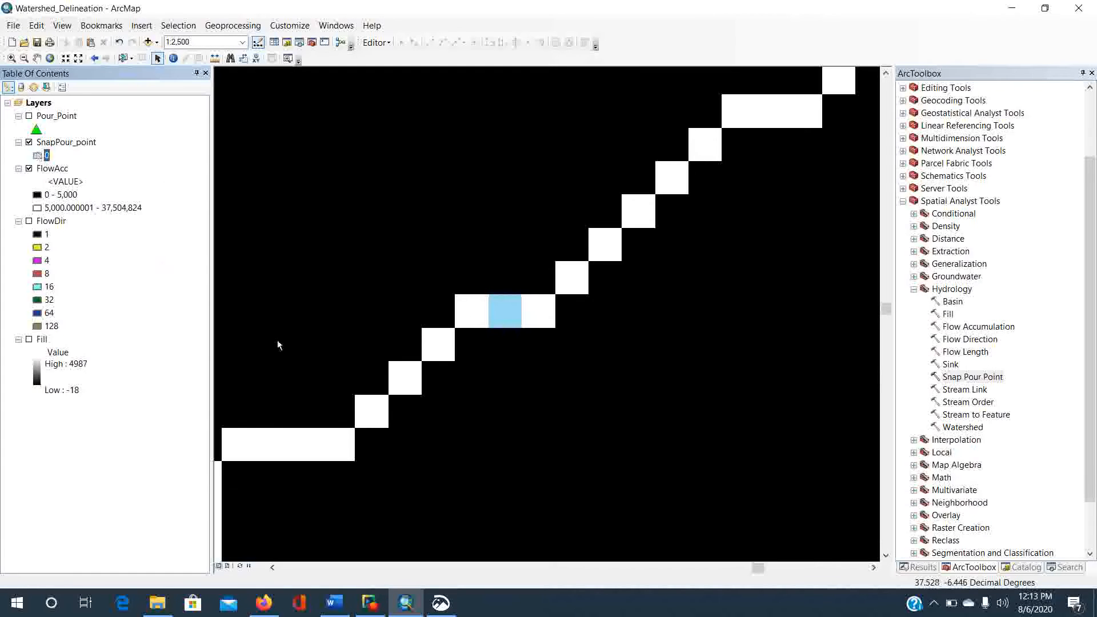
Step: Review the "Step 7: Delineate watershed" heading in the Word notes and return to ArcMap
{"action": "mouse_move", "coordinate": [392, 604]}
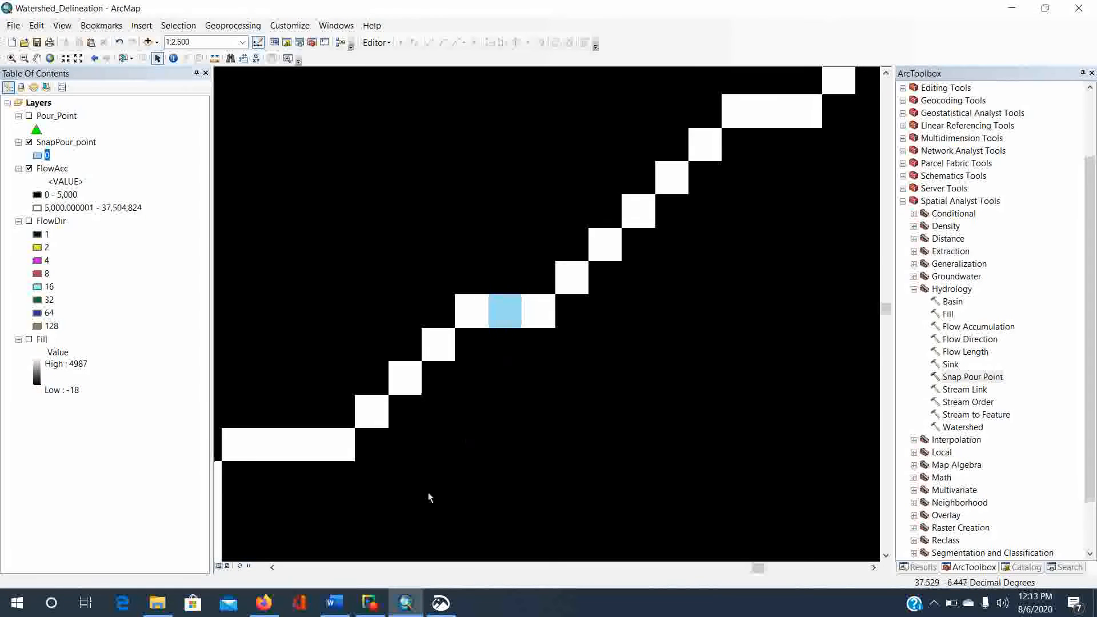
{"action": "left_click", "coordinate": [336, 602]}
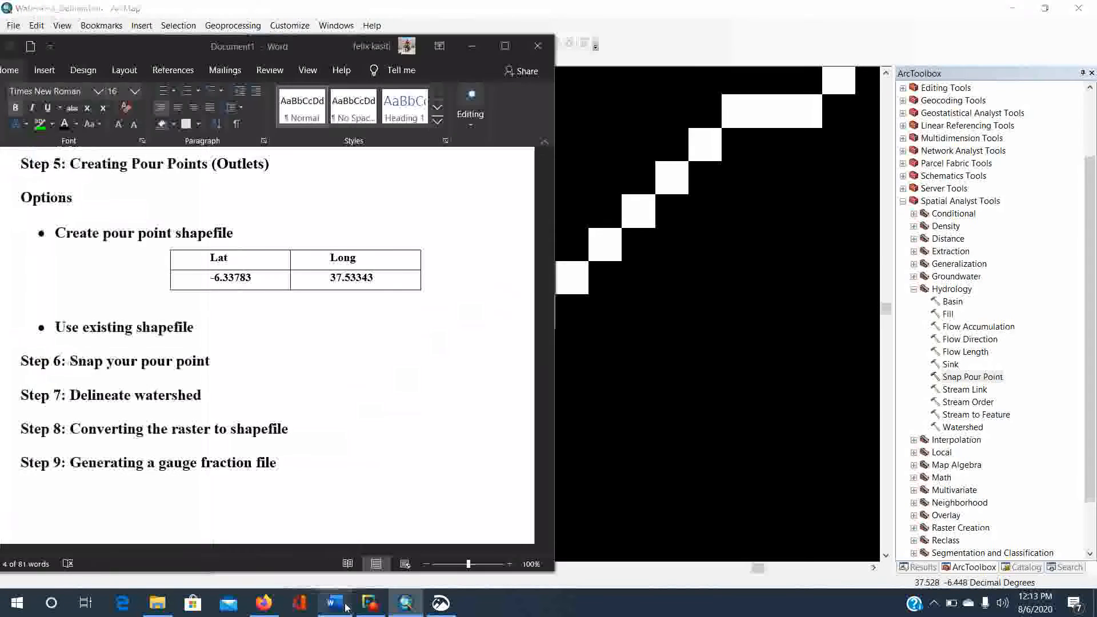
{"action": "left_click", "coordinate": [203, 400]}
{"action": "left_click_drag", "start_coordinate": [100, 384], "coordinate": [92, 393]}
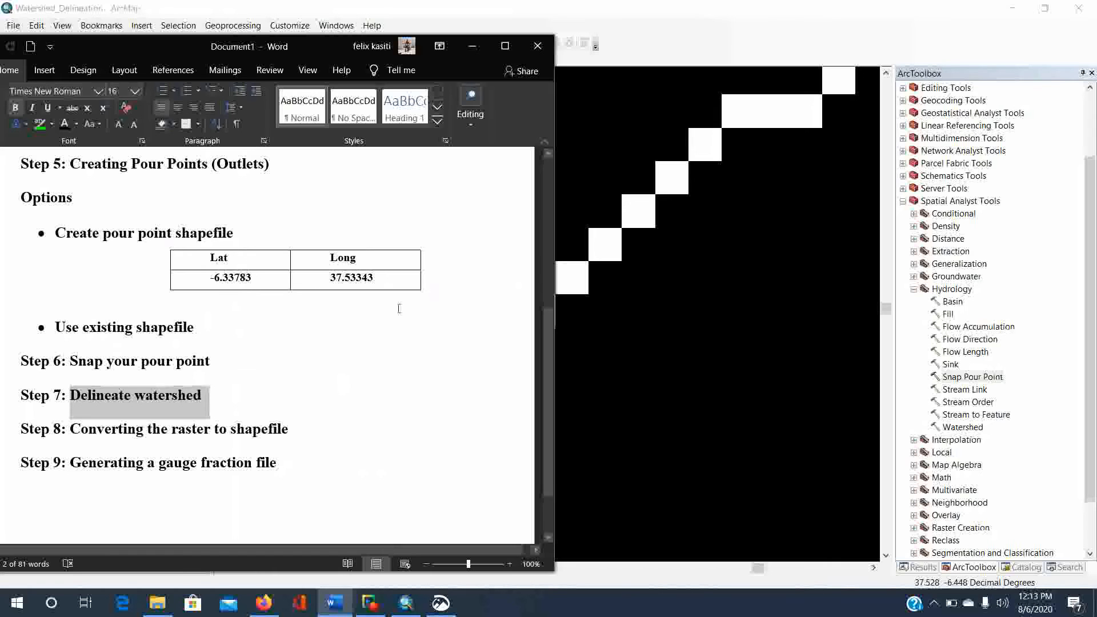
{"action": "left_click", "coordinate": [704, 30]}
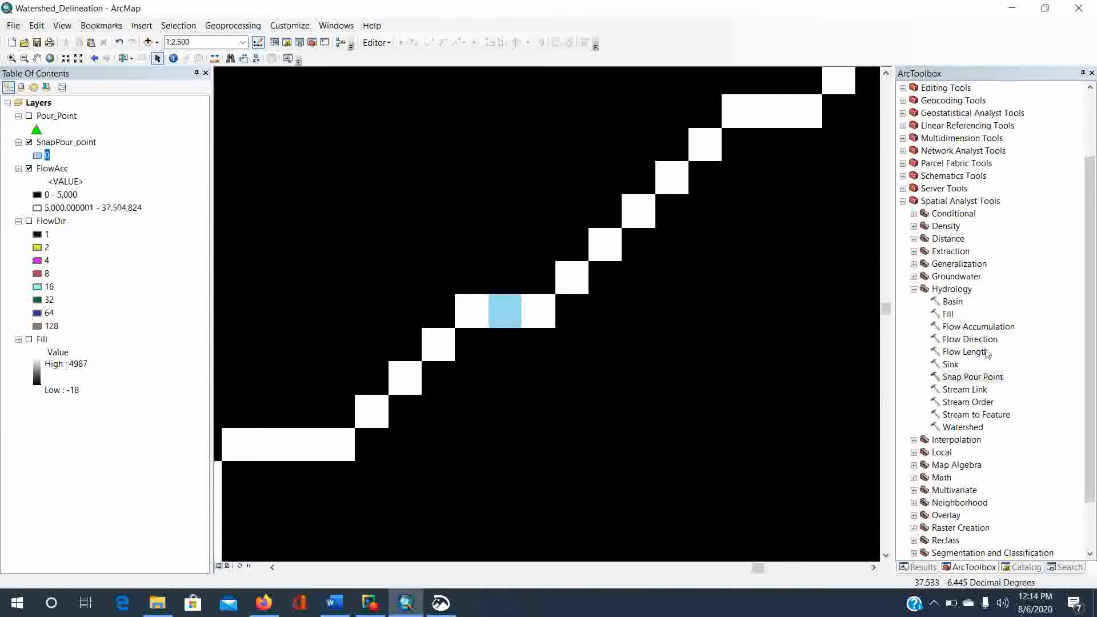
Step: Set up the Watershed tool with FlowDir as flow direction raster and SnapPour_point as pour point data
{"action": "double_click", "coordinate": [970, 430]}
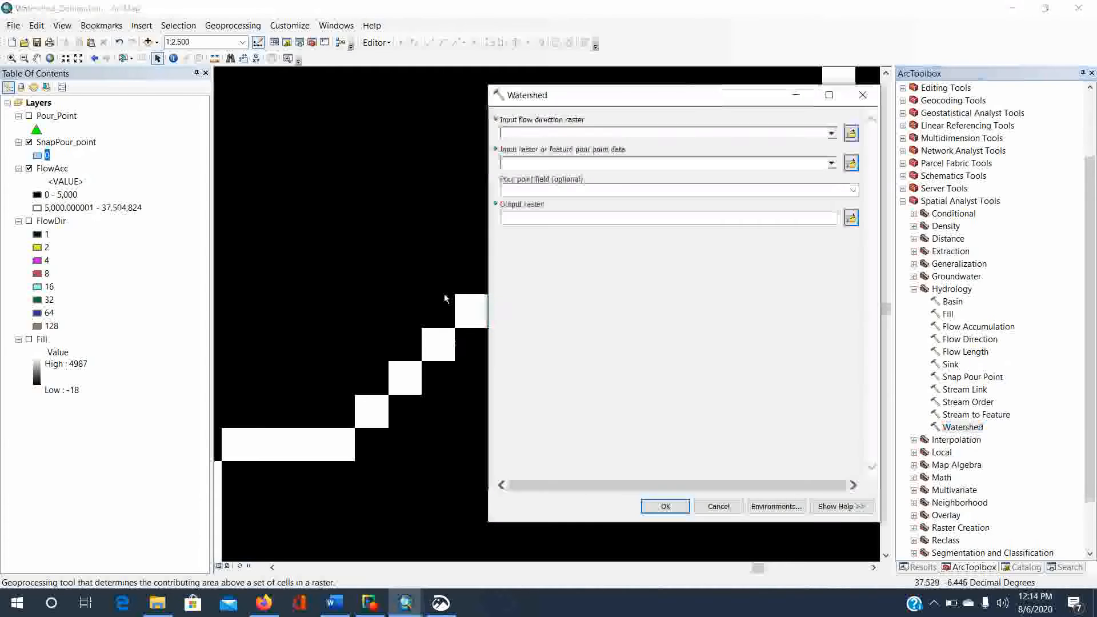
{"action": "left_click_drag", "start_coordinate": [605, 96], "coordinate": [505, 93]}
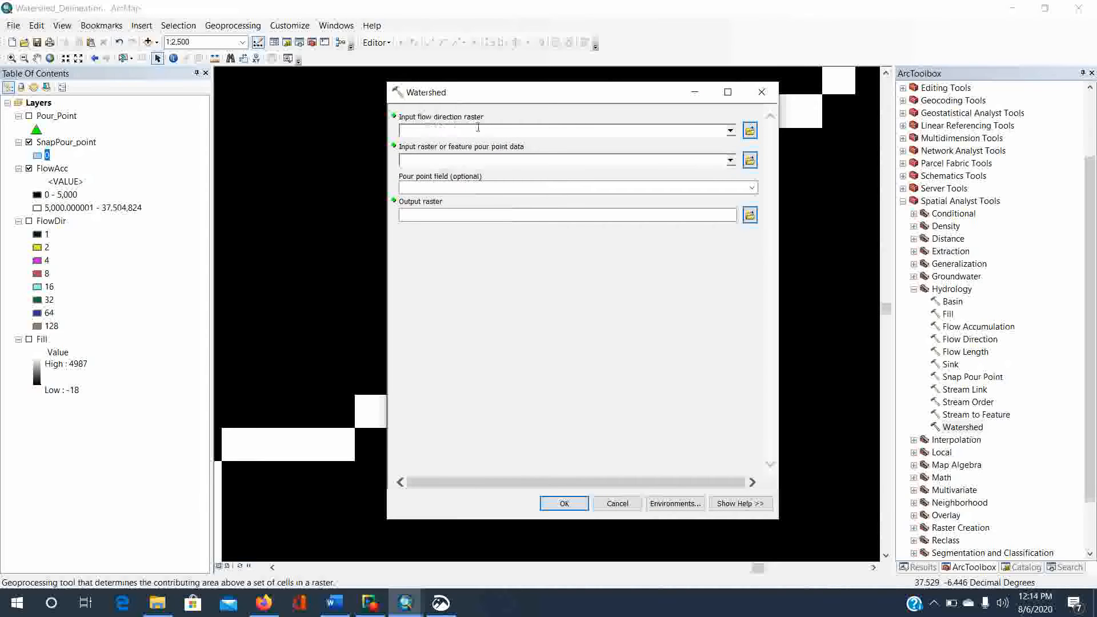
{"action": "left_click", "coordinate": [730, 131]}
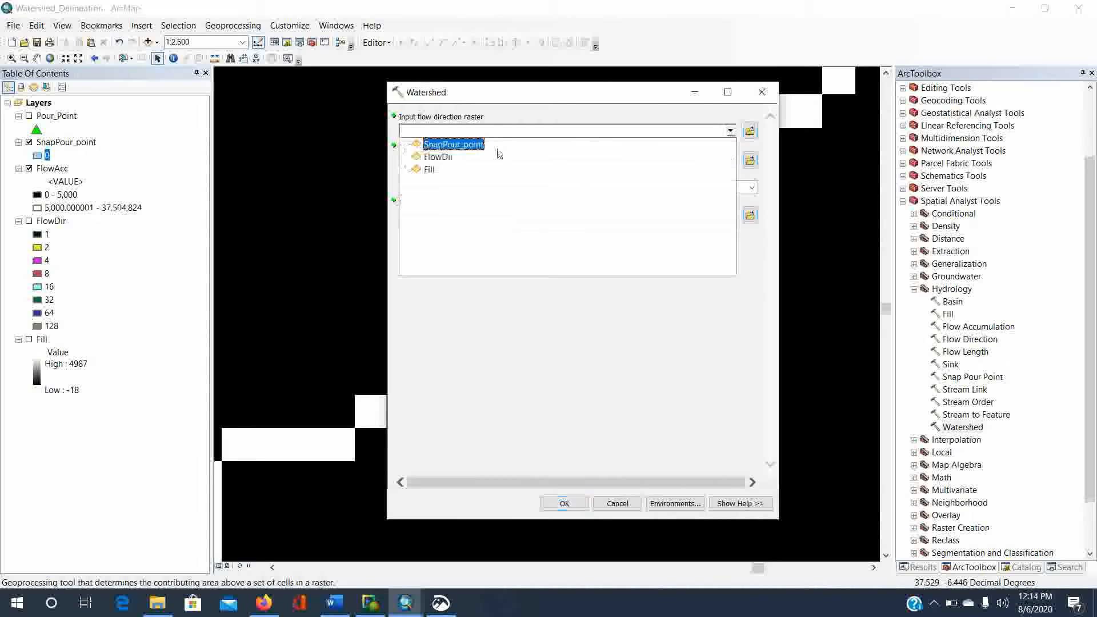
{"action": "left_click", "coordinate": [435, 158]}
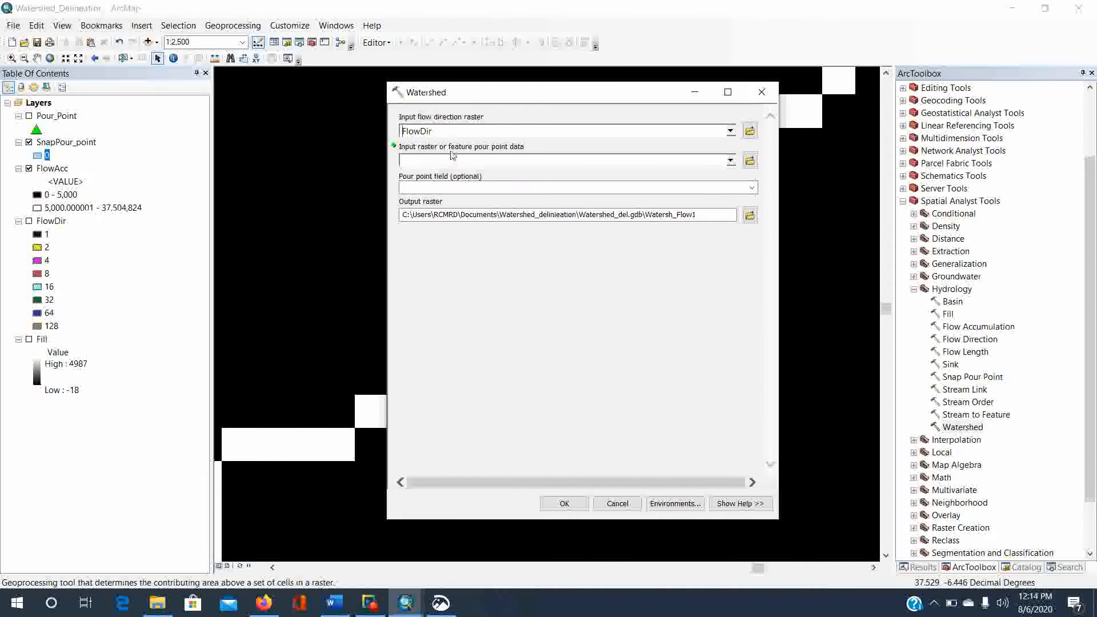
{"action": "left_click", "coordinate": [730, 162]}
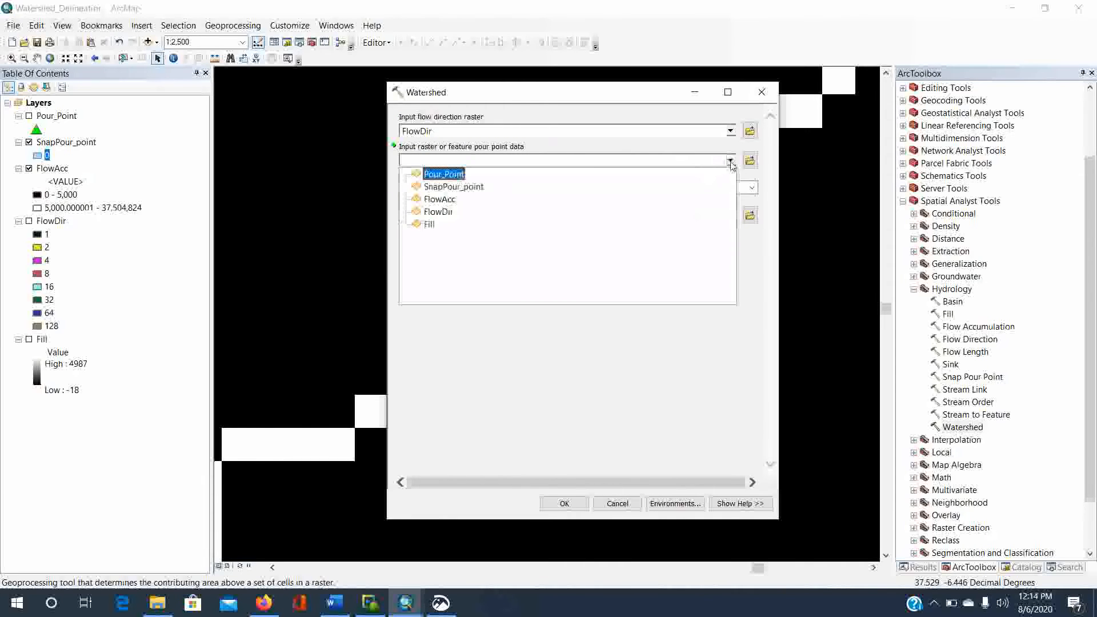
{"action": "left_click", "coordinate": [461, 187]}
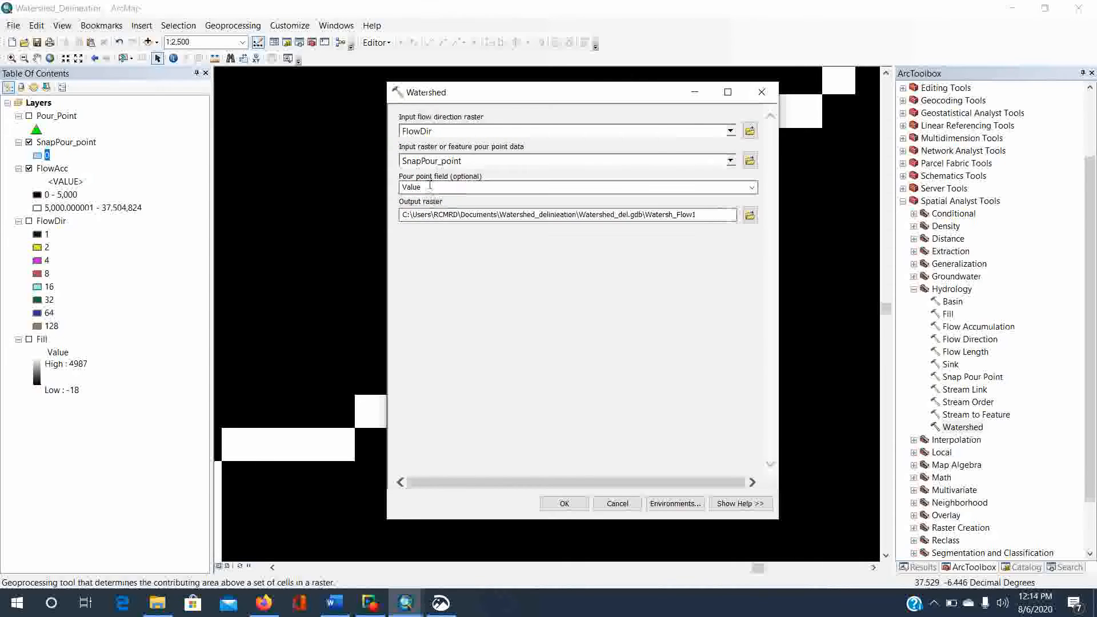
Step: Keep Value as the pour point field, name the output raster Watershed and run the Watershed tool
{"action": "left_click", "coordinate": [751, 189]}
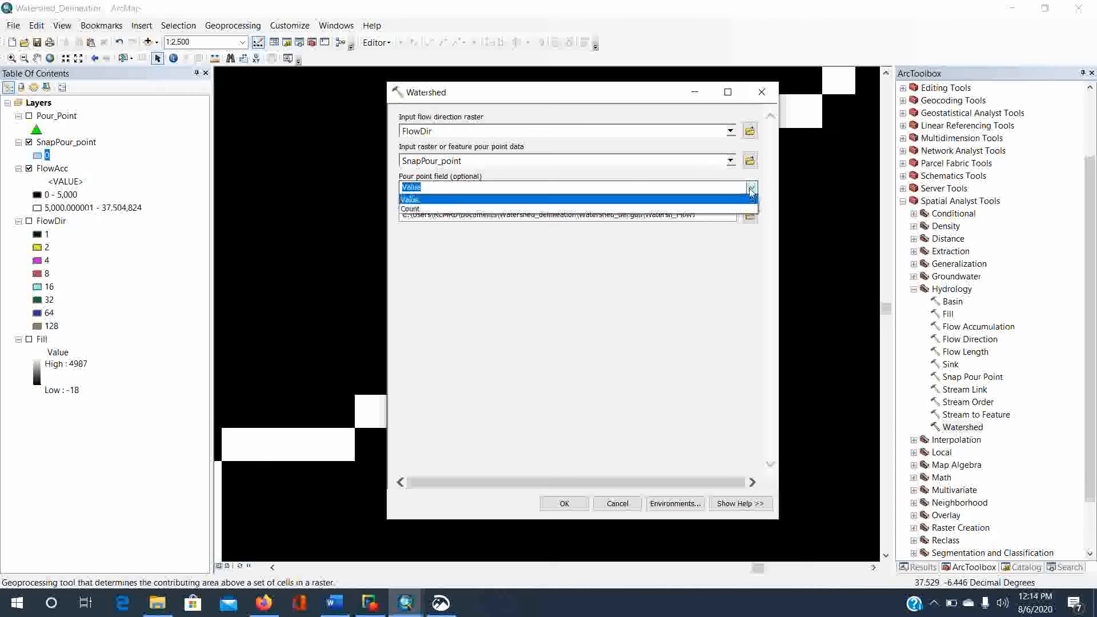
{"action": "left_click", "coordinate": [630, 175]}
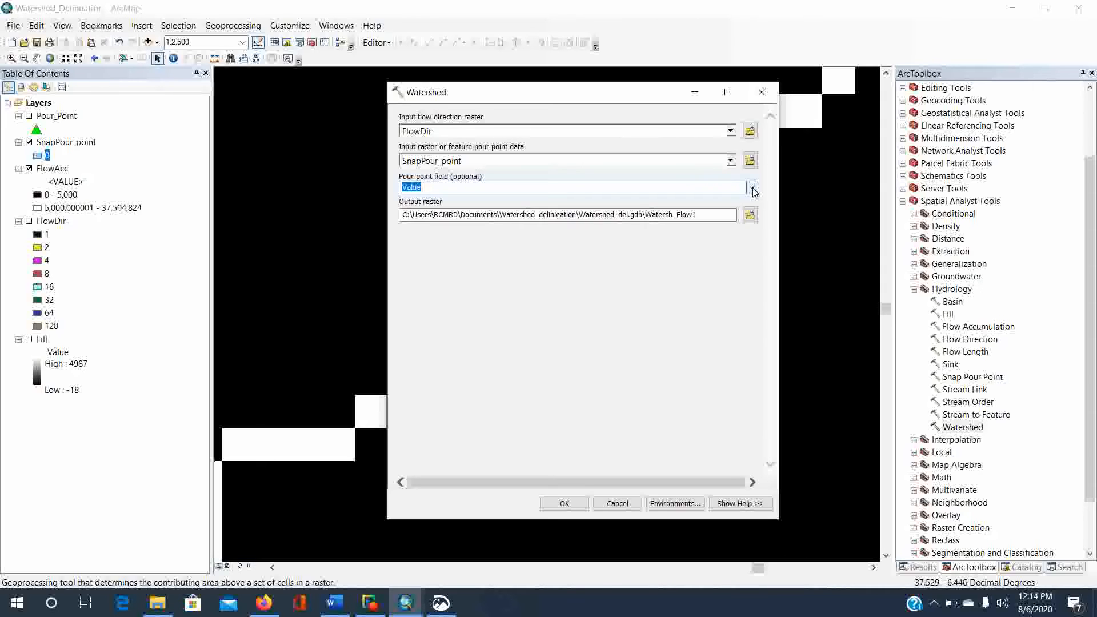
{"action": "left_click", "coordinate": [700, 214]}
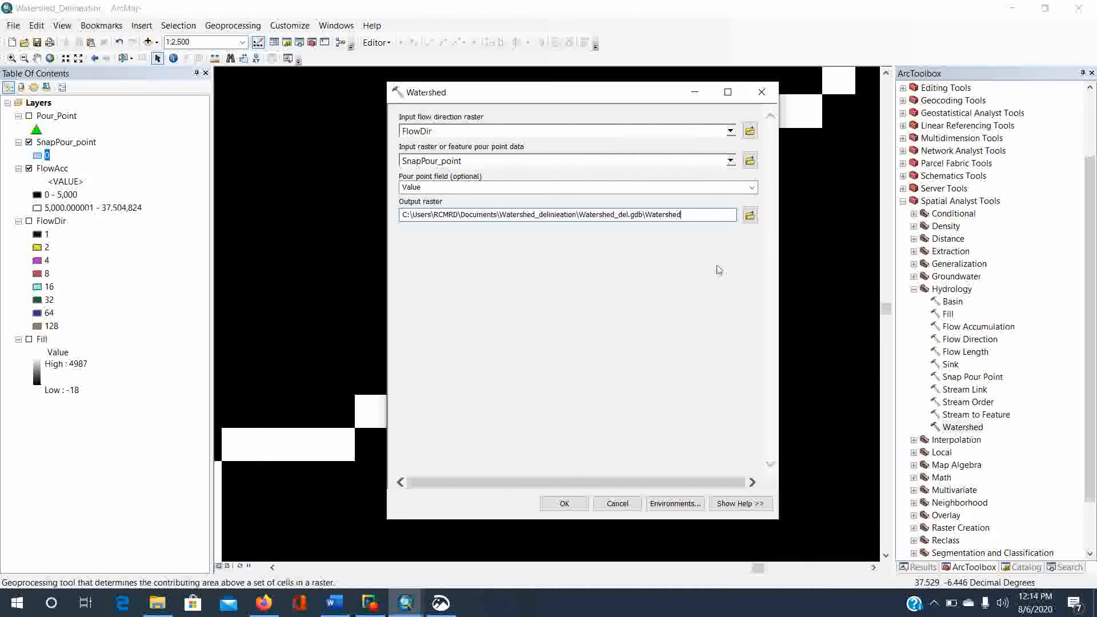
{"action": "left_click", "coordinate": [571, 508]}
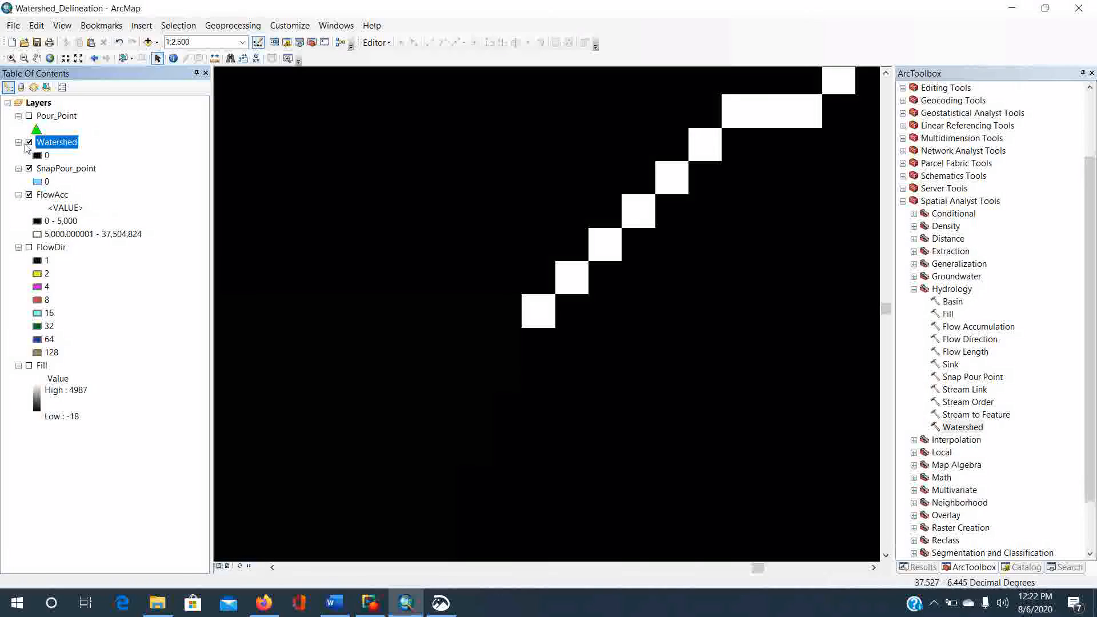
Step: Hide the FlowAcc and SnapPour_point layers and fit the map view to the full Watershed raster
{"action": "left_click", "coordinate": [29, 168]}
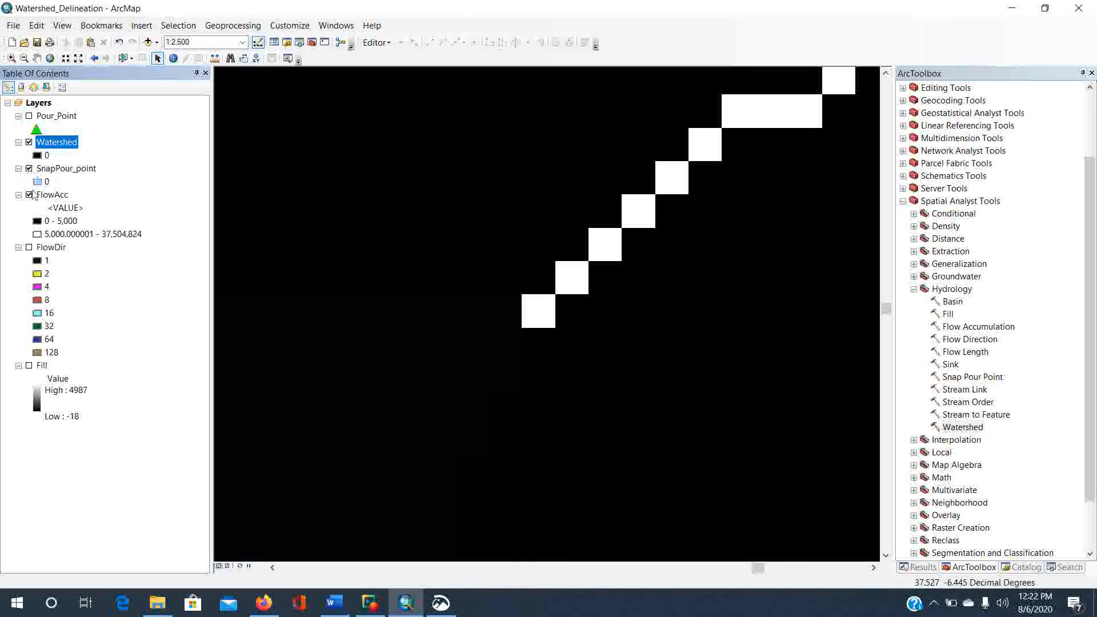
{"action": "left_click", "coordinate": [29, 195]}
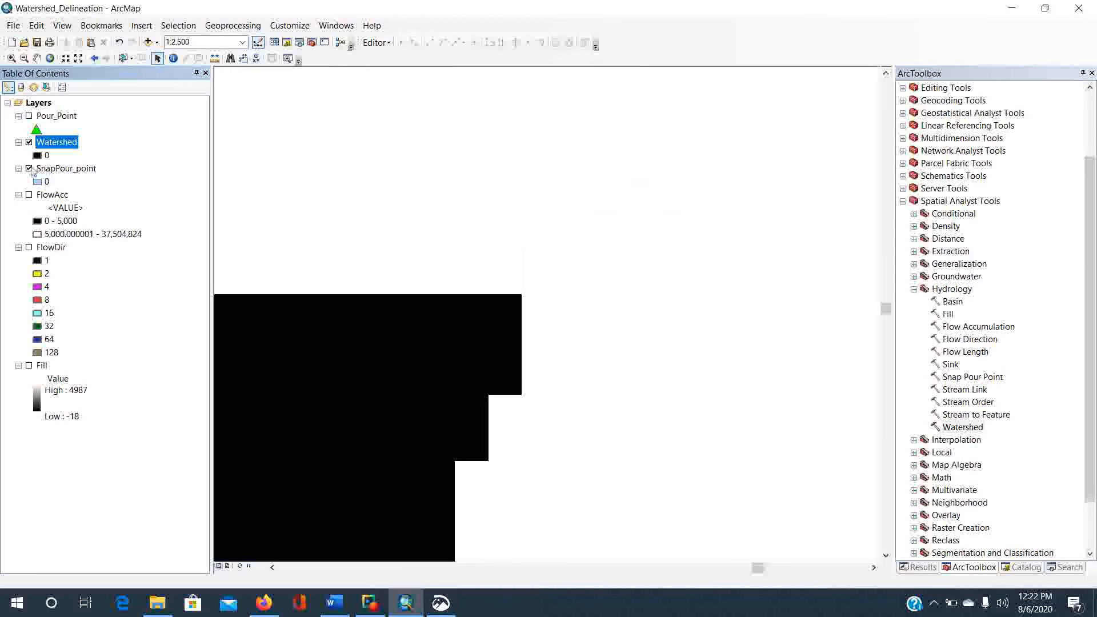
{"action": "left_click", "coordinate": [30, 168]}
{"action": "scroll", "coordinate": [354, 320], "scroll_direction": "up", "scroll_amount": 2}
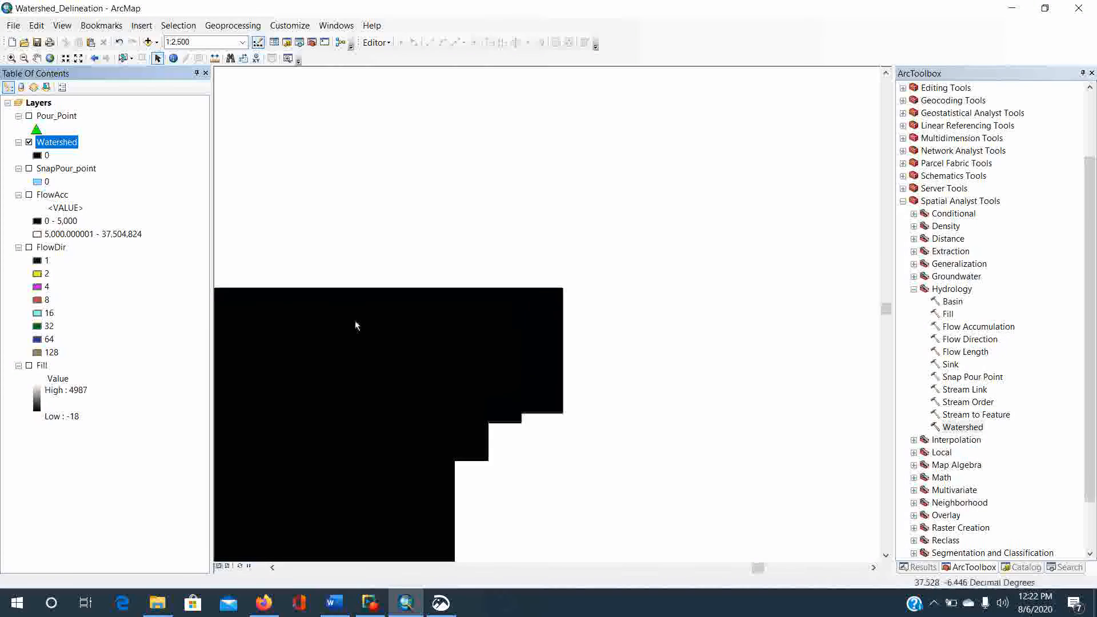
{"action": "scroll", "coordinate": [354, 320], "scroll_direction": "up", "scroll_amount": 7}
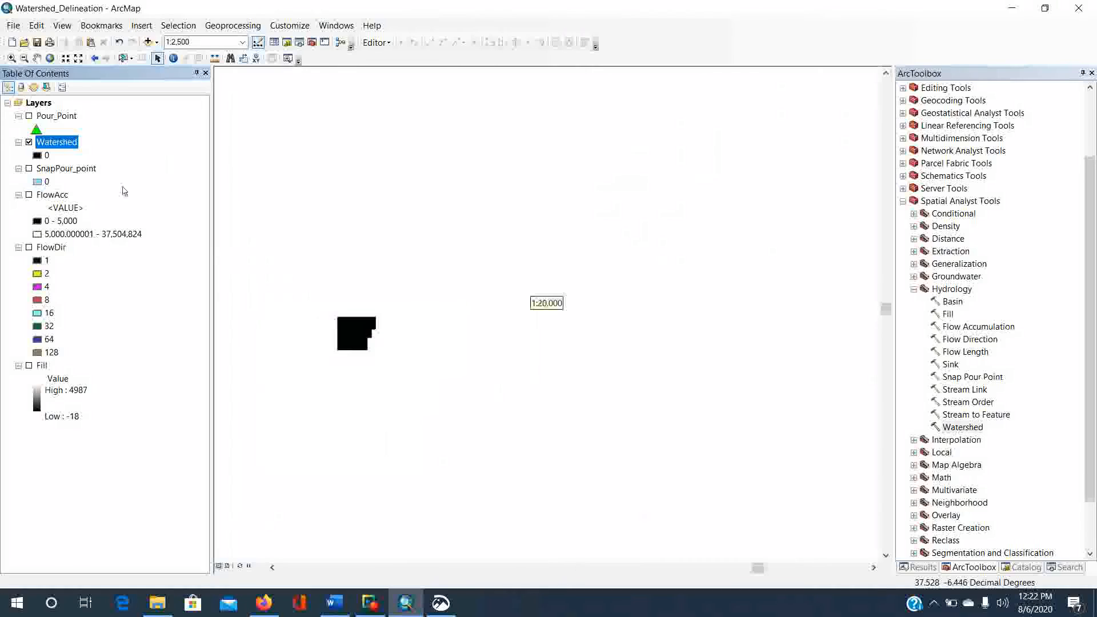
{"action": "right_click", "coordinate": [60, 147]}
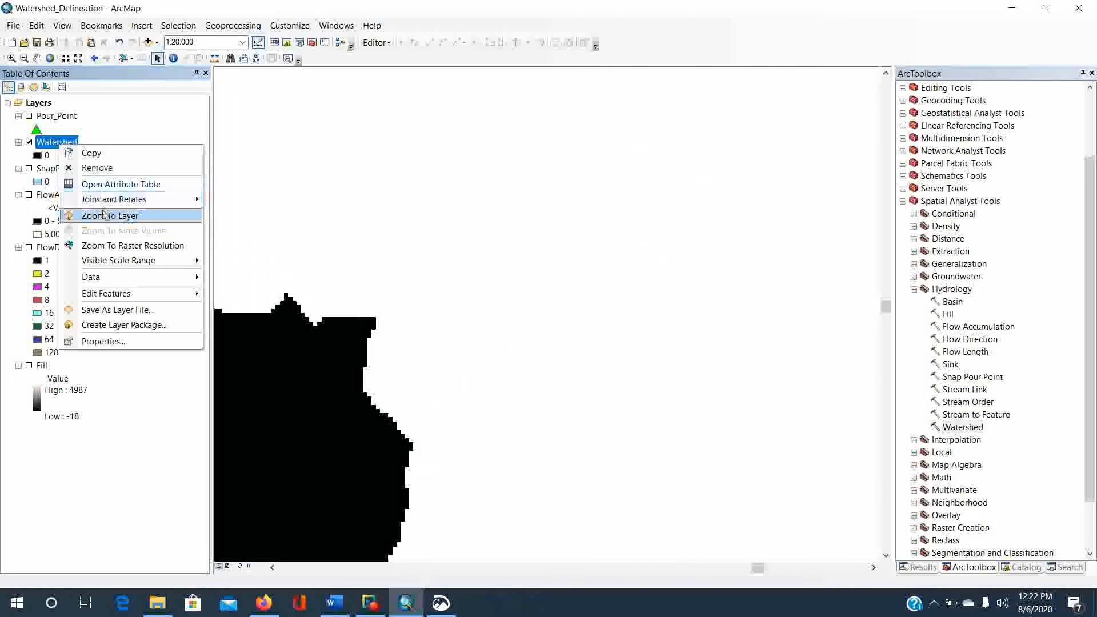
{"action": "left_click", "coordinate": [109, 215]}
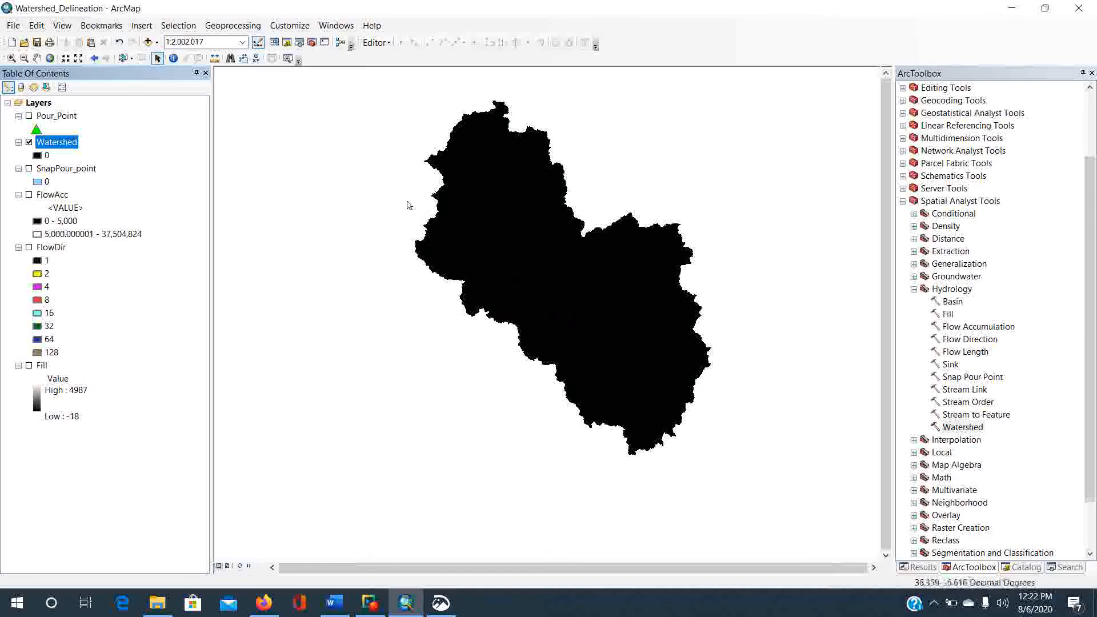
{"action": "left_click", "coordinate": [36, 58]}
{"action": "left_click_drag", "start_coordinate": [596, 280], "coordinate": [567, 308]}
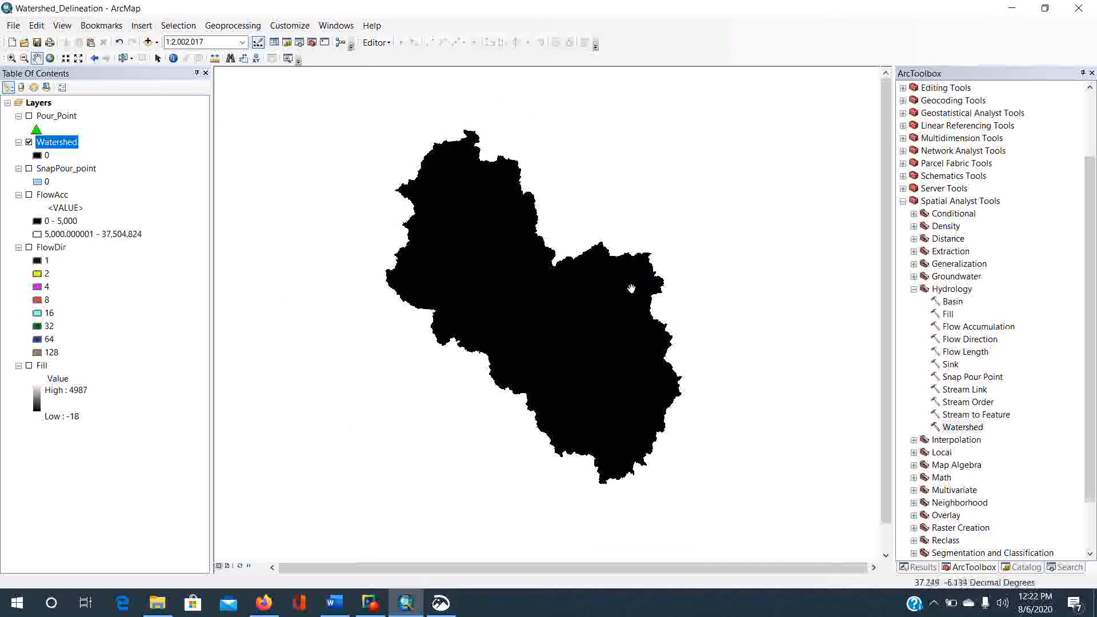
Step: Review the "Step 8: Converting the raster to shapefile" heading in the Word notes and return to ArcMap
{"action": "left_click", "coordinate": [334, 604]}
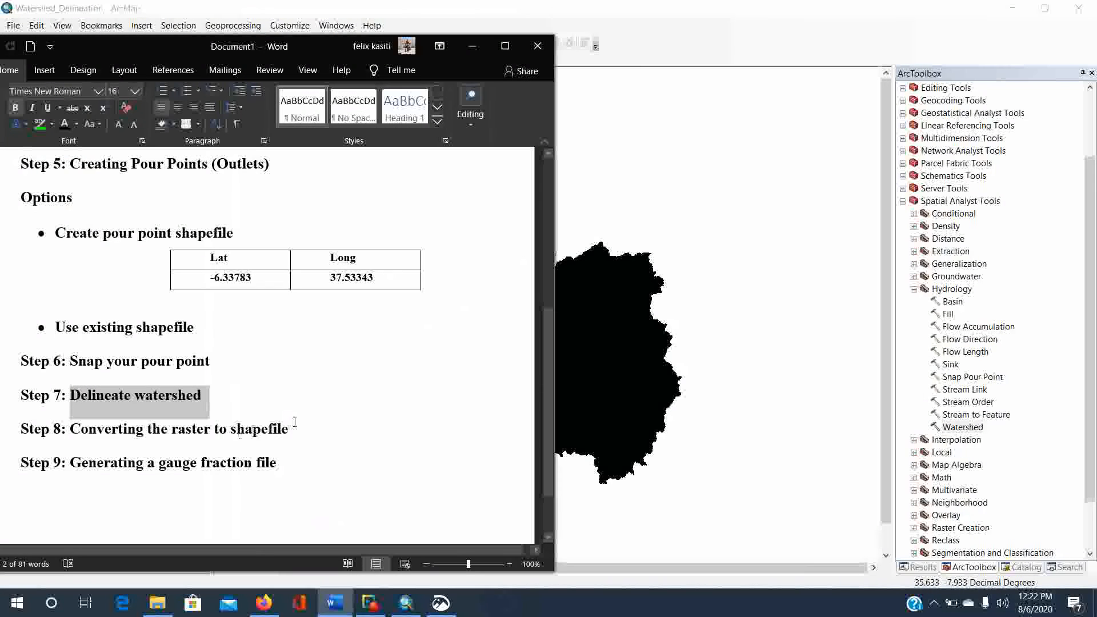
{"action": "left_click_drag", "start_coordinate": [291, 429], "coordinate": [70, 431]}
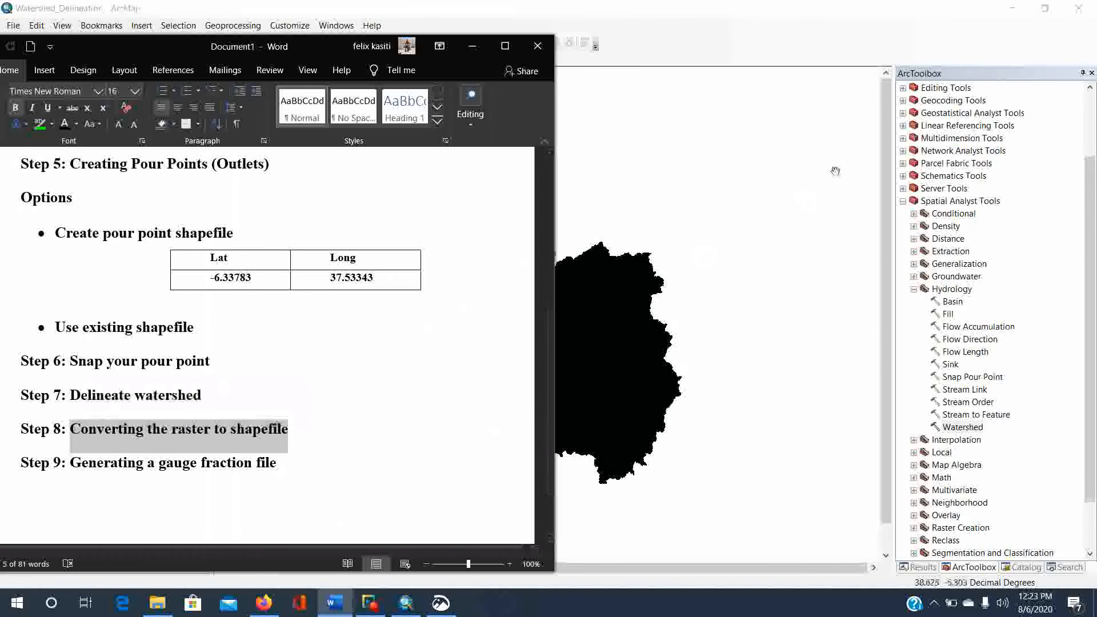
{"action": "left_click", "coordinate": [757, 17]}
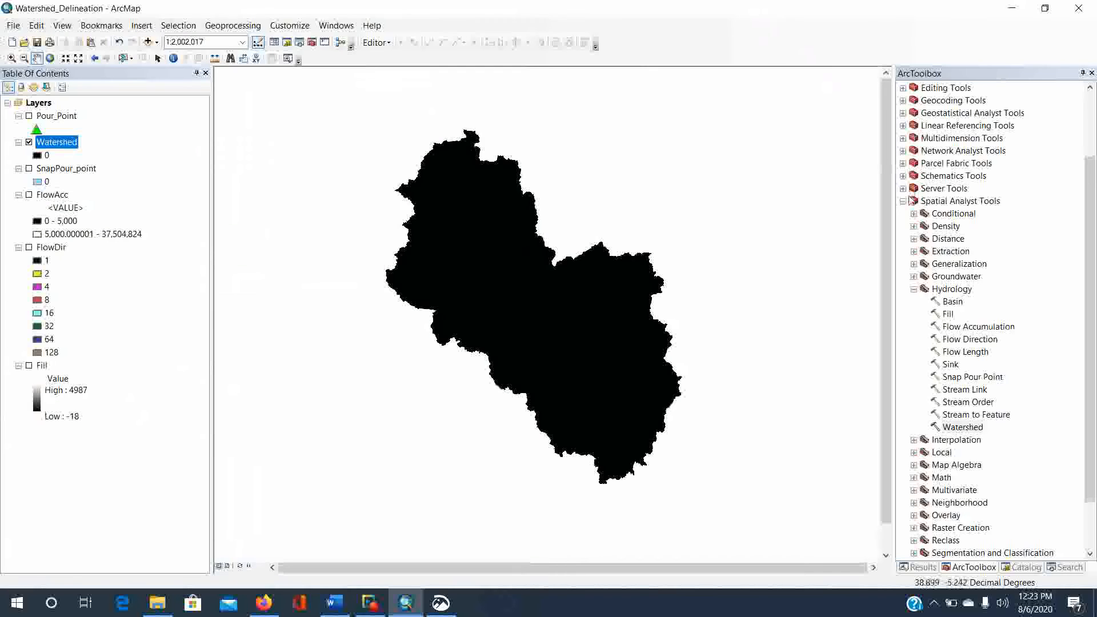
Step: Open the Raster to Polygon conversion tool and set Watershed as its input raster
{"action": "scroll", "coordinate": [909, 205], "scroll_direction": "up", "scroll_amount": 3}
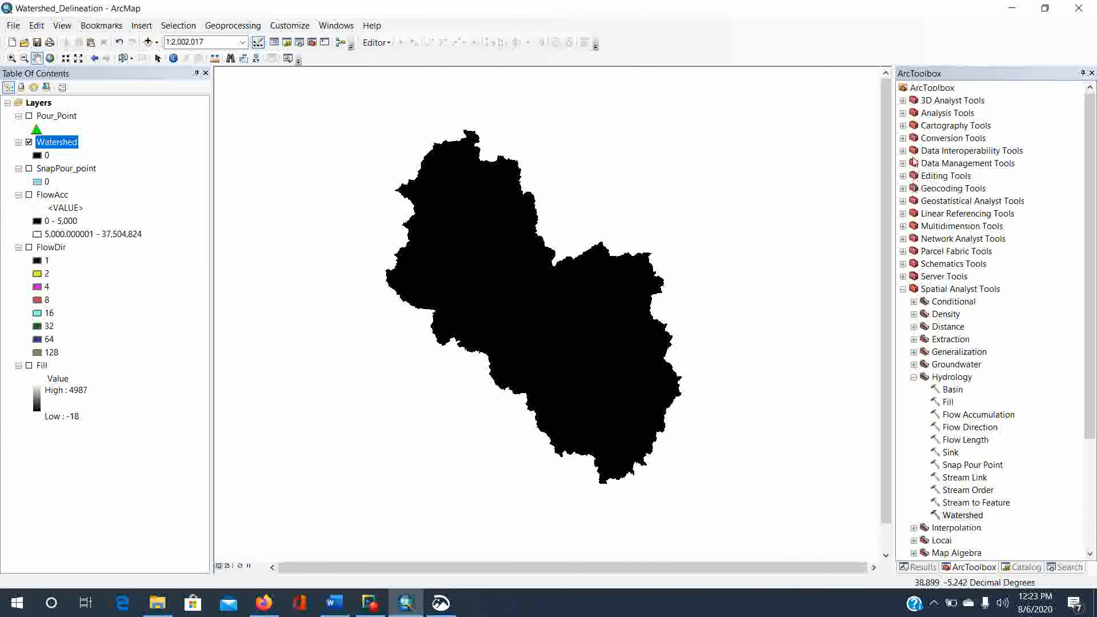
{"action": "left_click", "coordinate": [903, 139]}
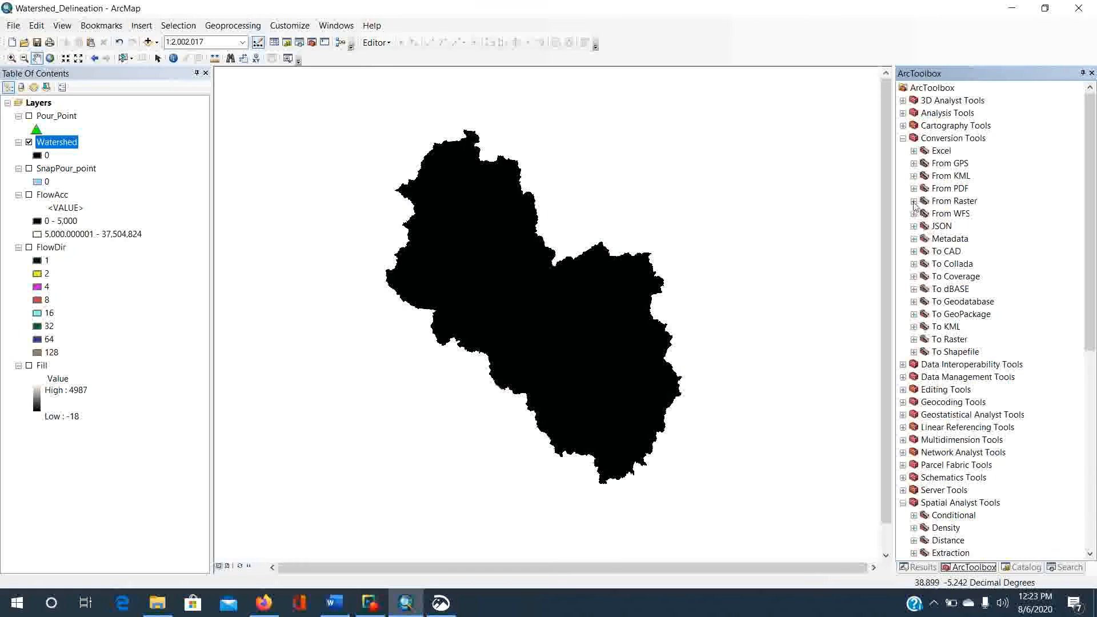
{"action": "left_click", "coordinate": [914, 203]}
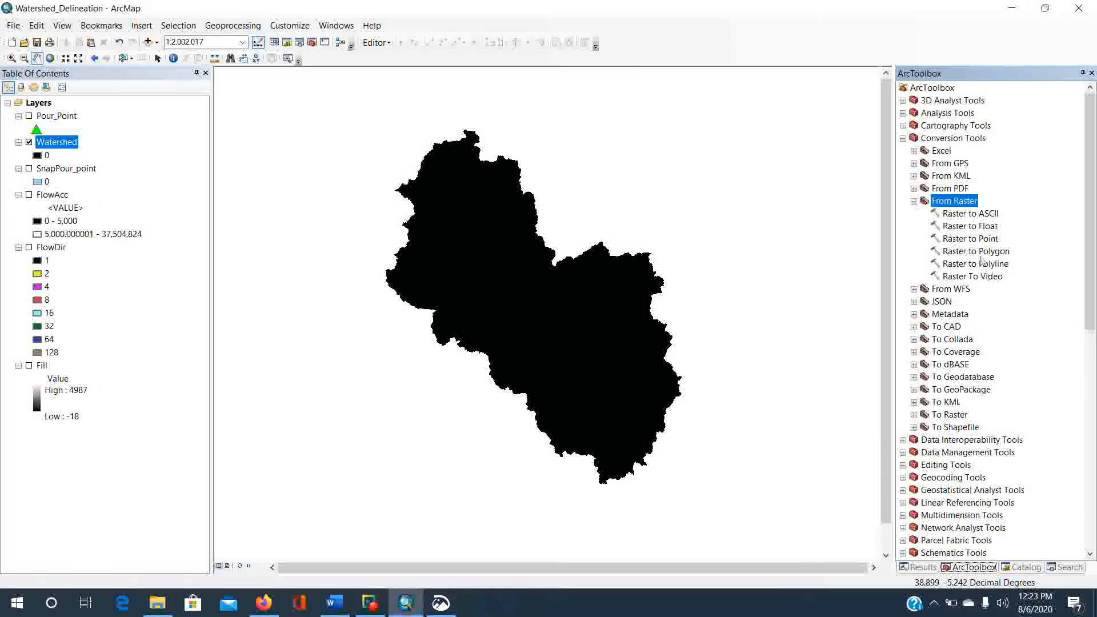
{"action": "double_click", "coordinate": [997, 252]}
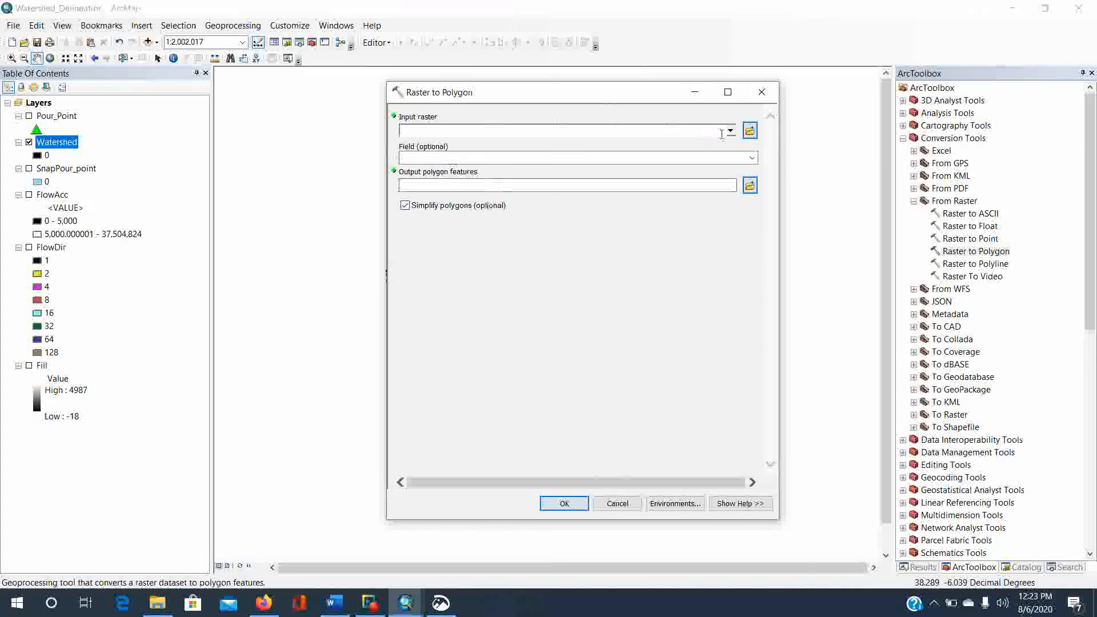
{"action": "left_click", "coordinate": [730, 131]}
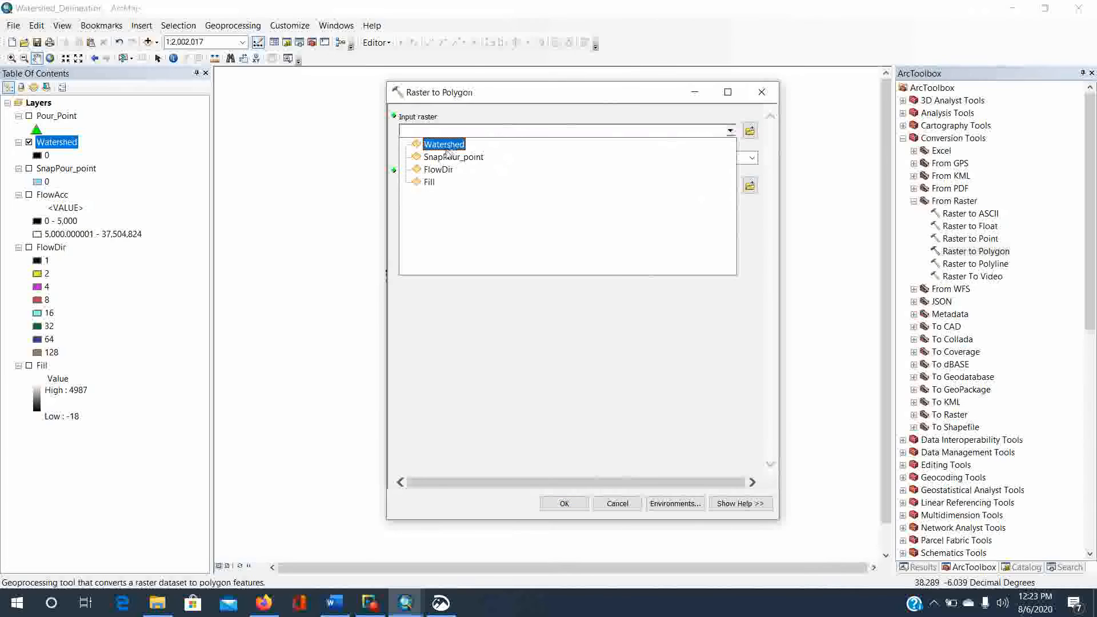
{"action": "left_click", "coordinate": [454, 144]}
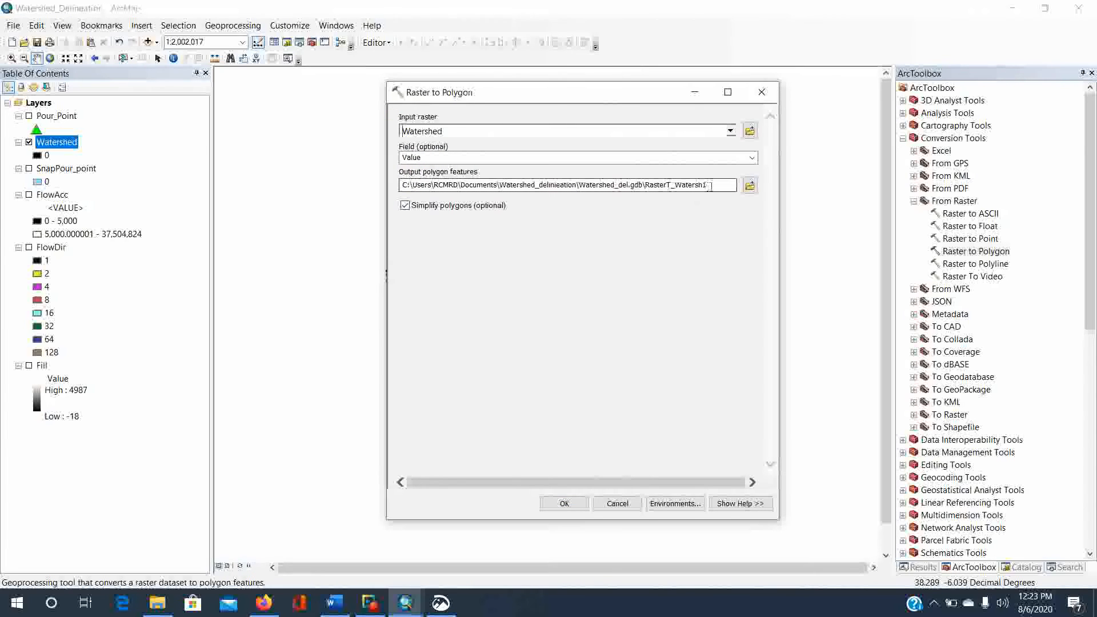
Step: Name the output polygon features Watershed_Polygon, run the Raster to Polygon conversion and hide the Watershed raster
{"action": "left_click", "coordinate": [720, 185]}
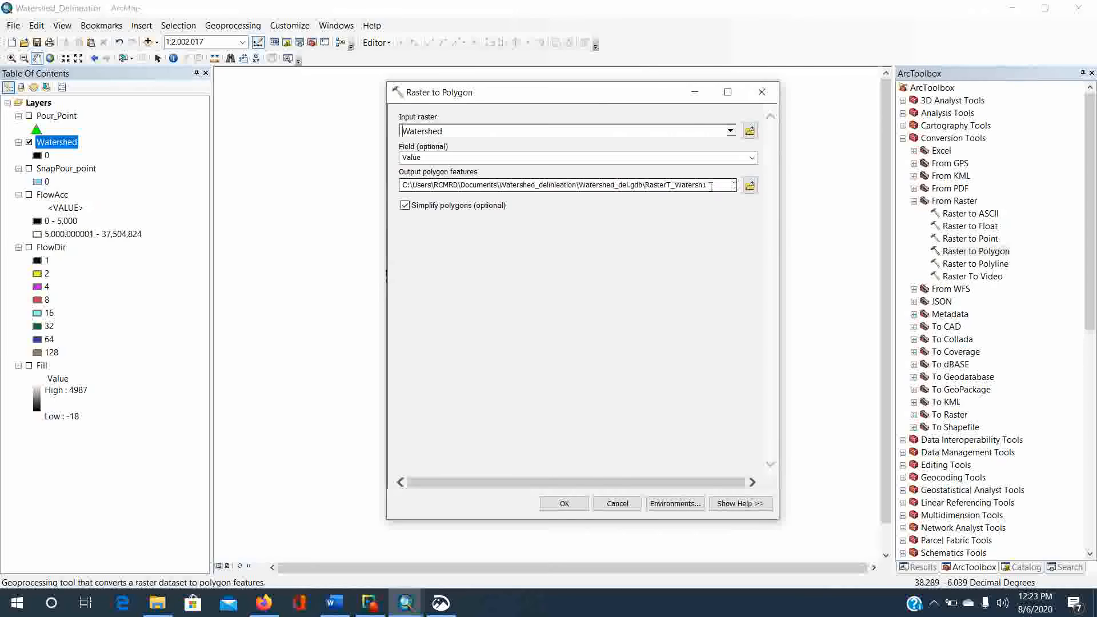
{"action": "left_click_drag", "start_coordinate": [708, 184], "coordinate": [647, 184]}
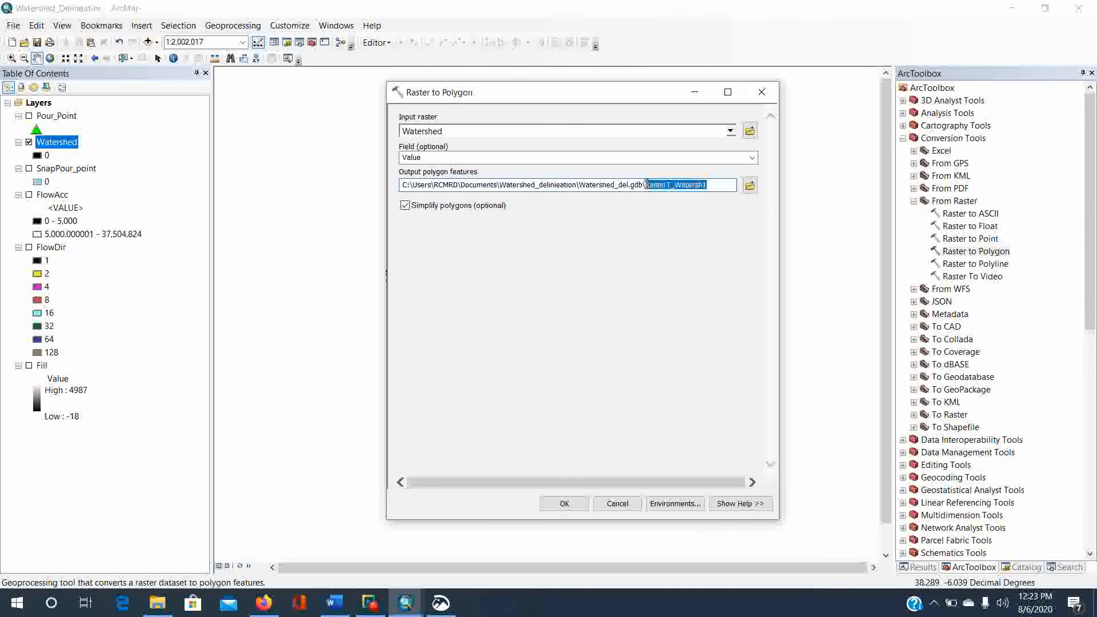
{"action": "type", "text": "Watershe"}
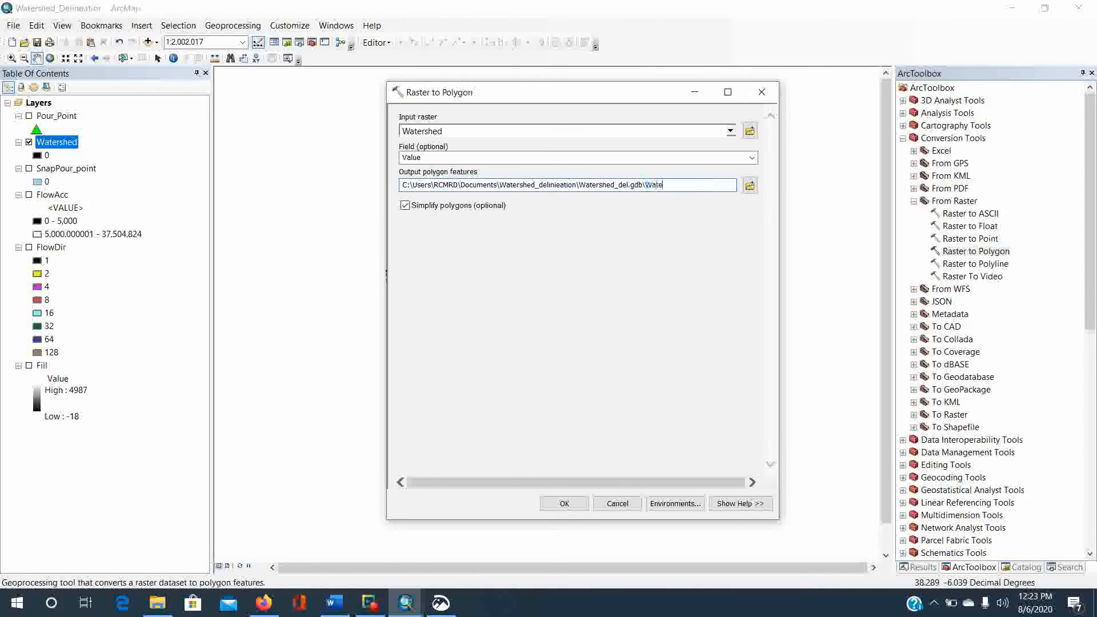
{"action": "type", "text": "d_P"}
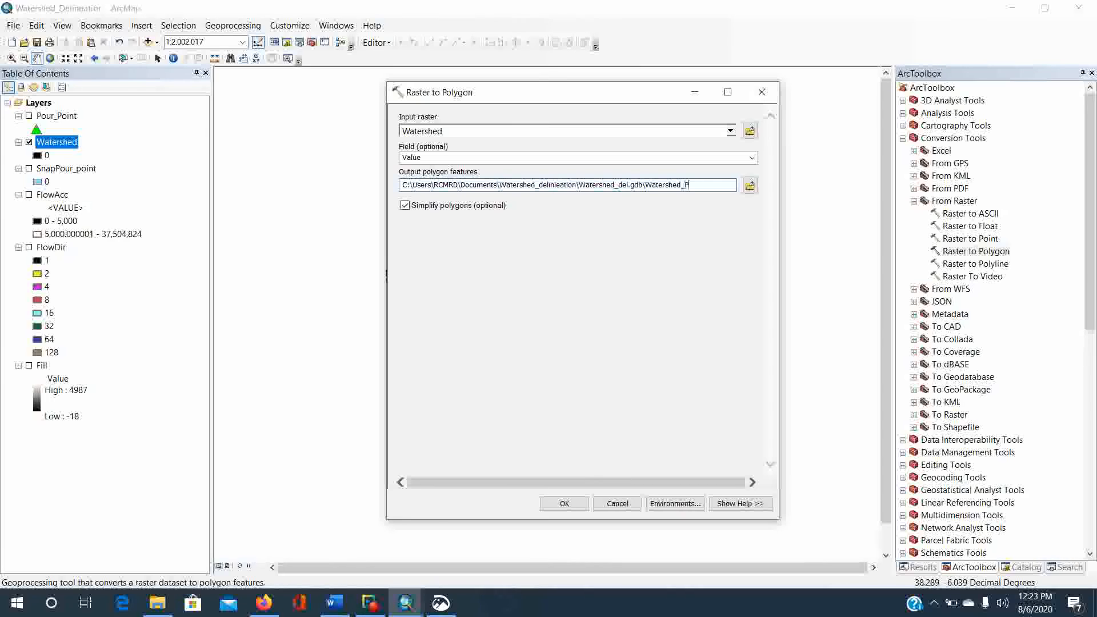
{"action": "type", "text": "olygon"}
{"action": "left_click", "coordinate": [570, 503]}
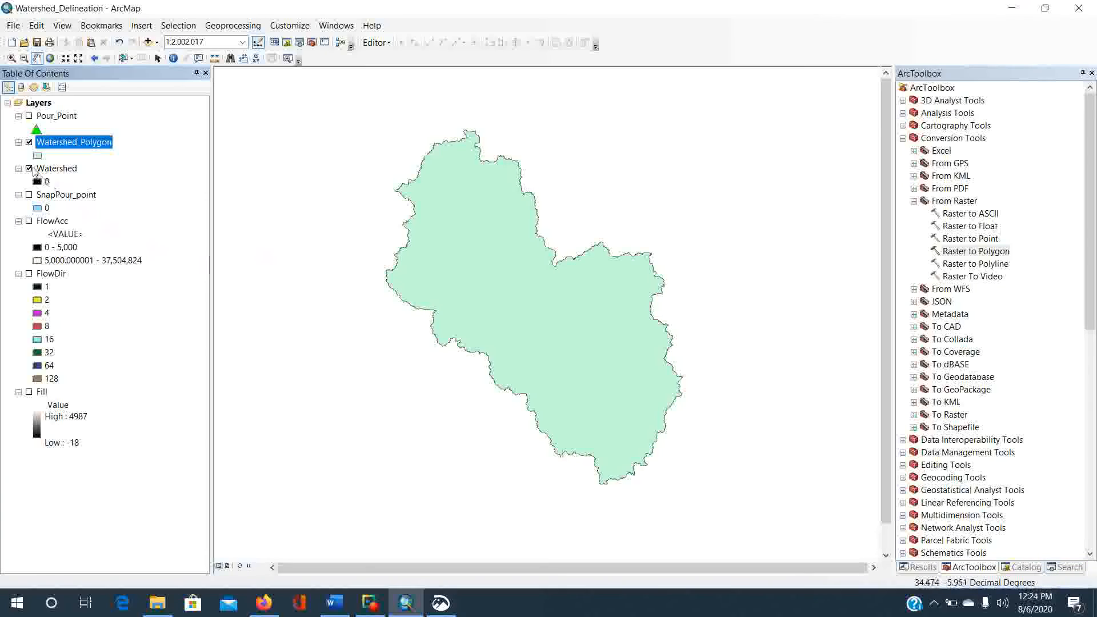
{"action": "left_click", "coordinate": [30, 169]}
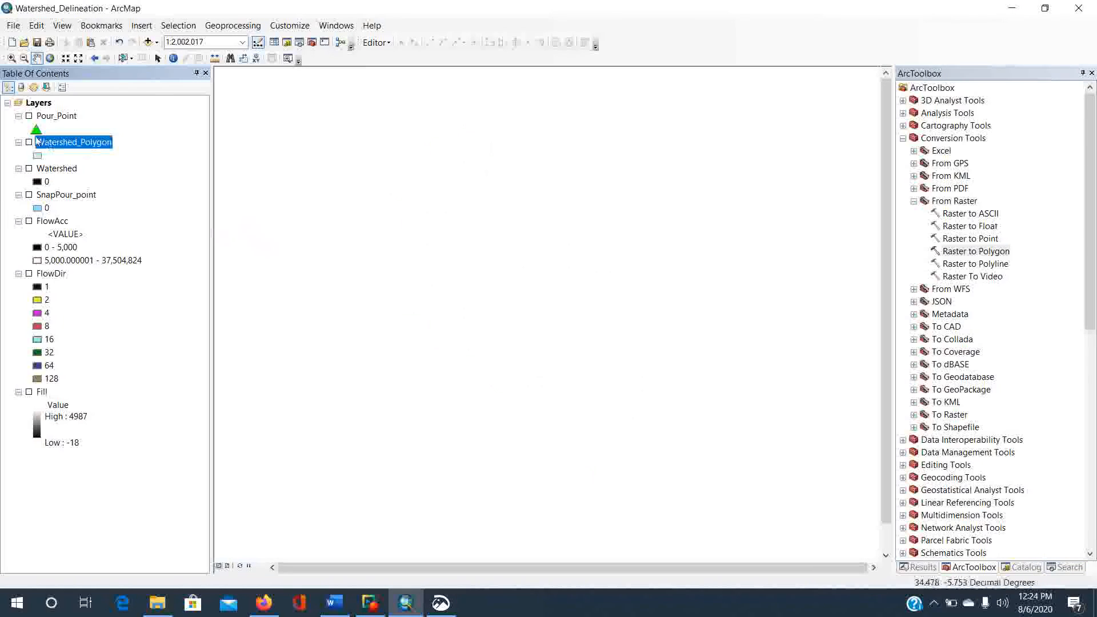
Step: Review the "Step 9: Generating a gauge fraction file" heading in the Word notes and return to ArcMap
{"action": "mouse_move", "coordinate": [332, 604]}
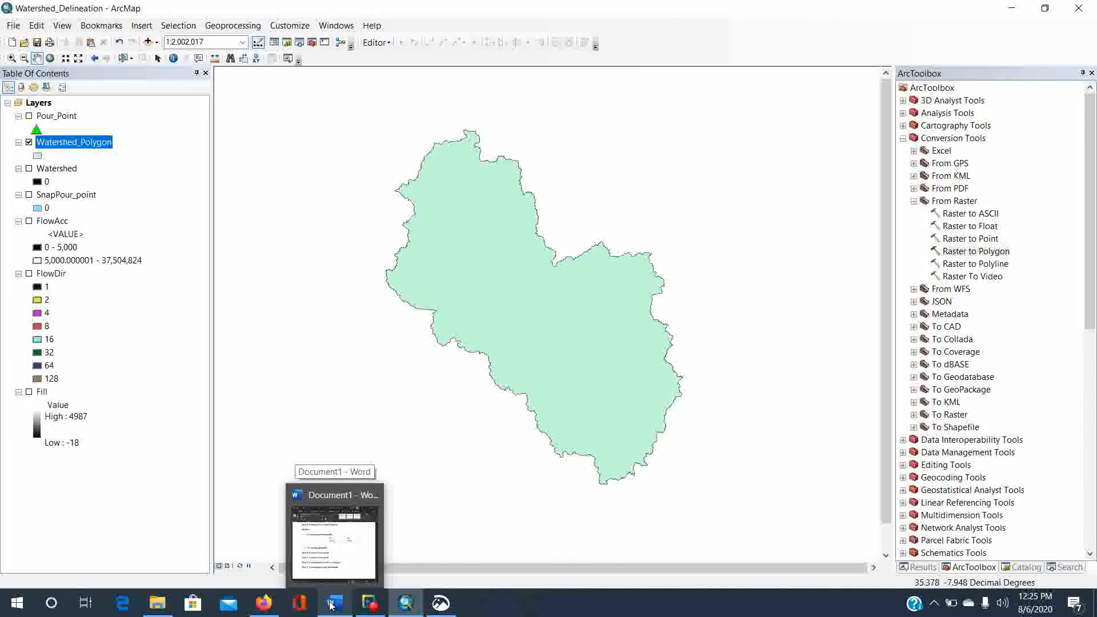
{"action": "left_click", "coordinate": [330, 604]}
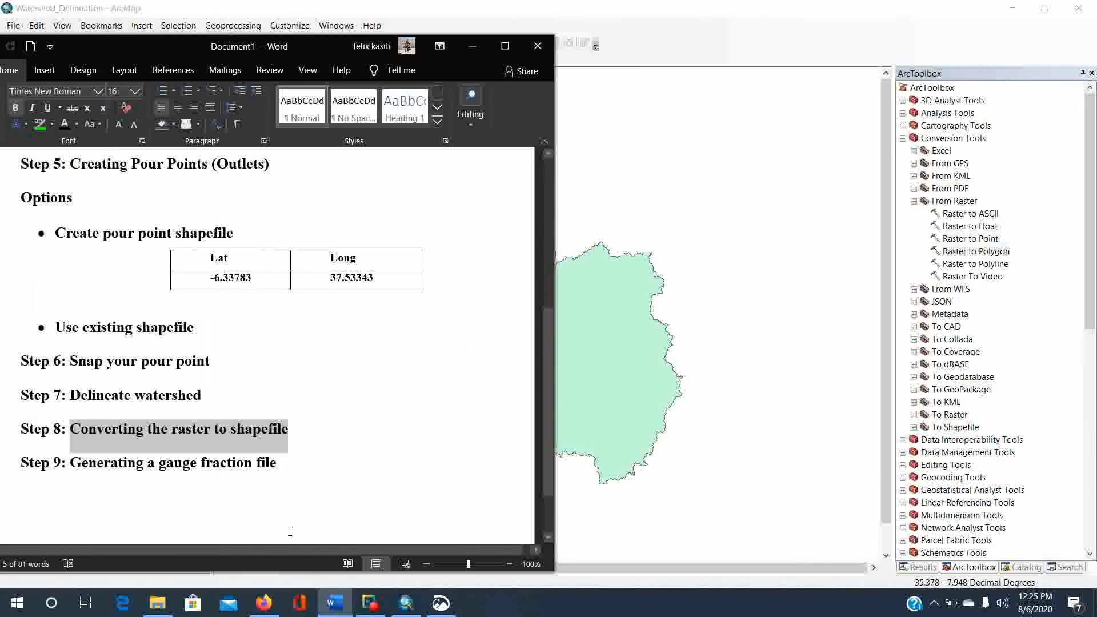
{"action": "scroll", "coordinate": [289, 483], "scroll_direction": "down", "scroll_amount": 2}
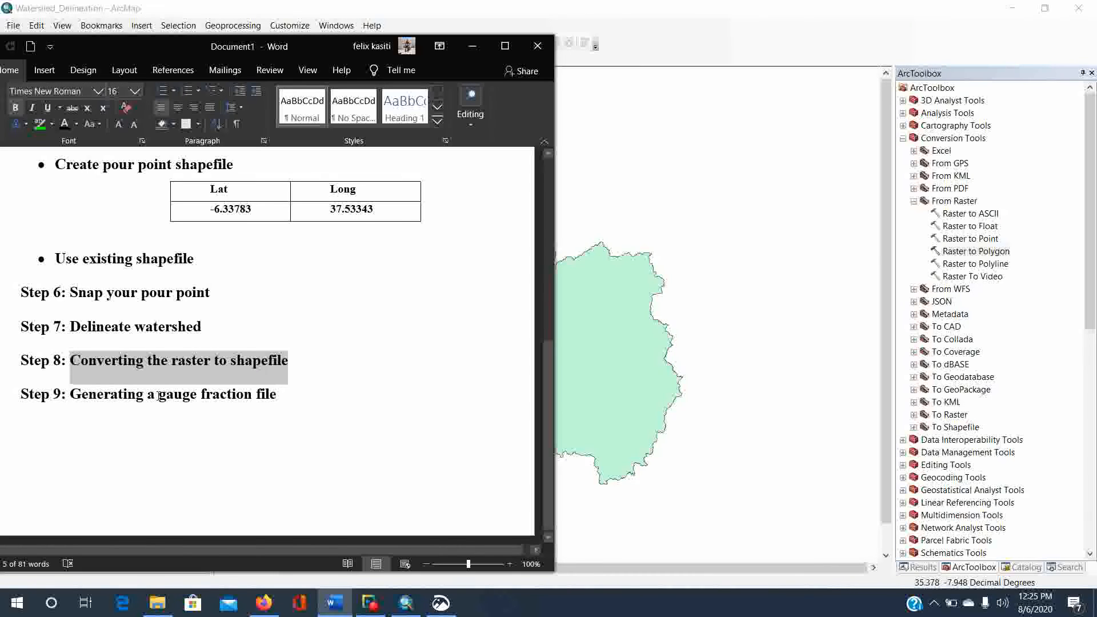
{"action": "left_click_drag", "start_coordinate": [159, 395], "coordinate": [223, 395]}
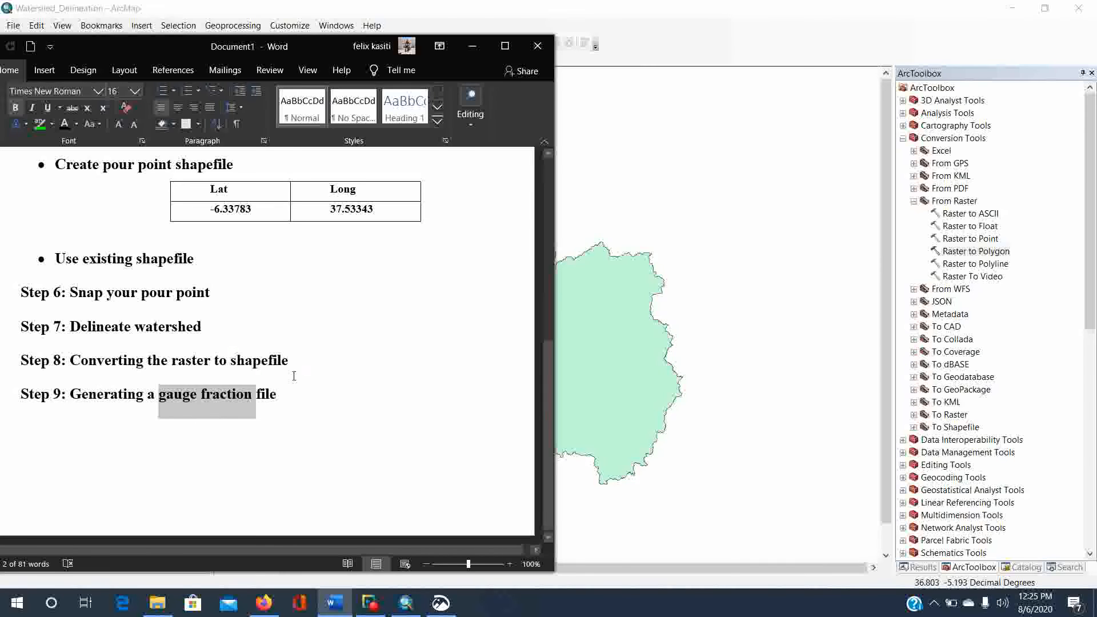
{"action": "left_click", "coordinate": [778, 8]}
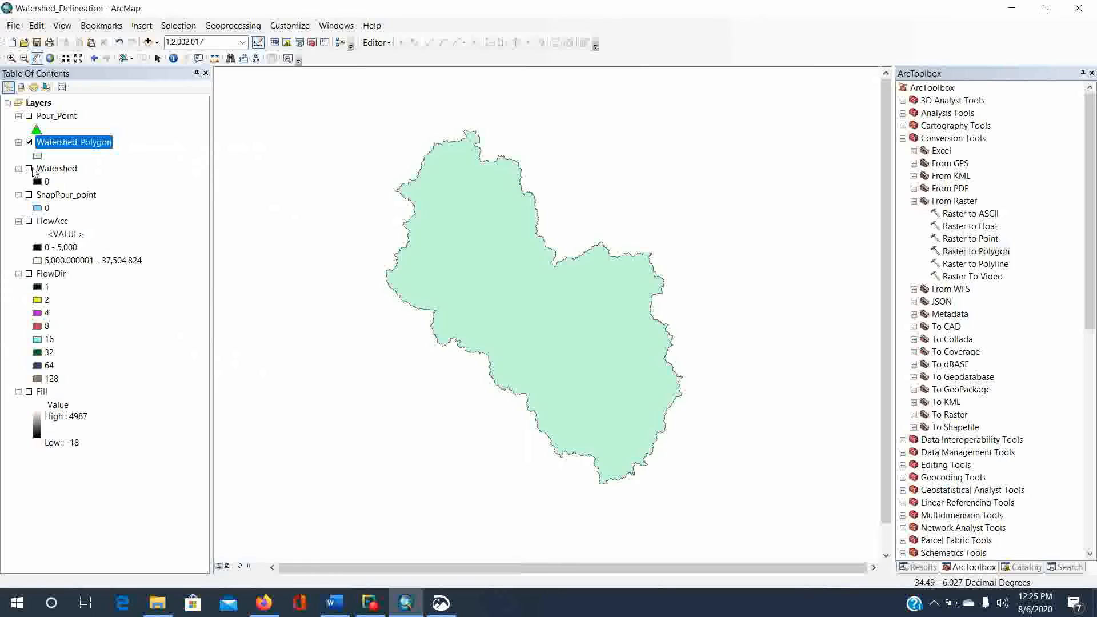
Step: Show the Watershed raster instead of Watershed_Polygon and revisit the "Step 7: Delineate watershed" heading in the Word notes
{"action": "left_click", "coordinate": [29, 169]}
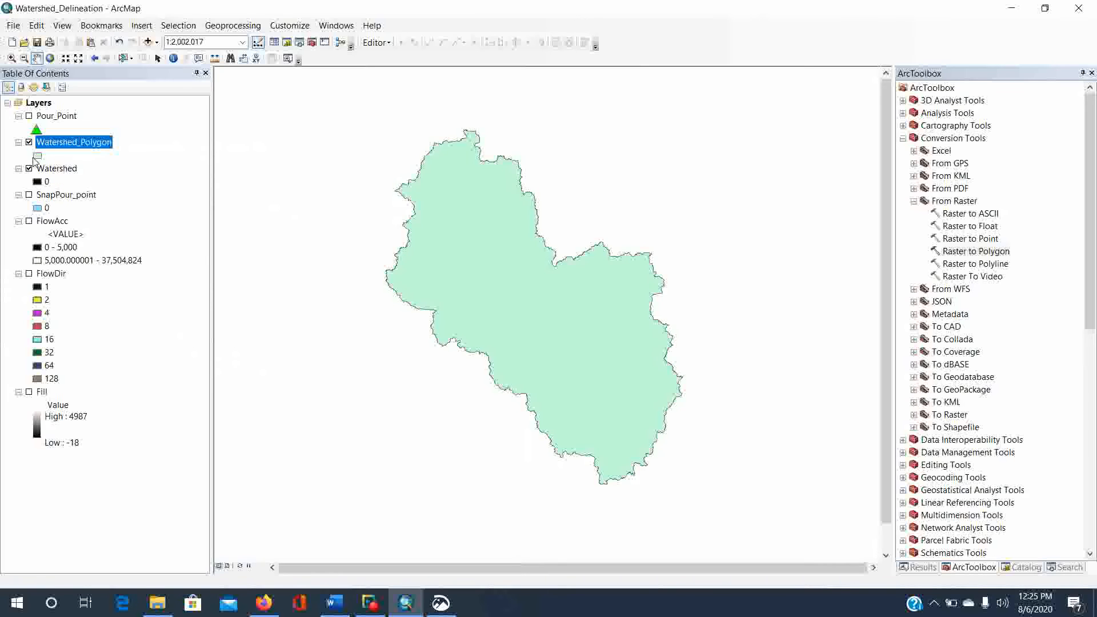
{"action": "left_click", "coordinate": [29, 143]}
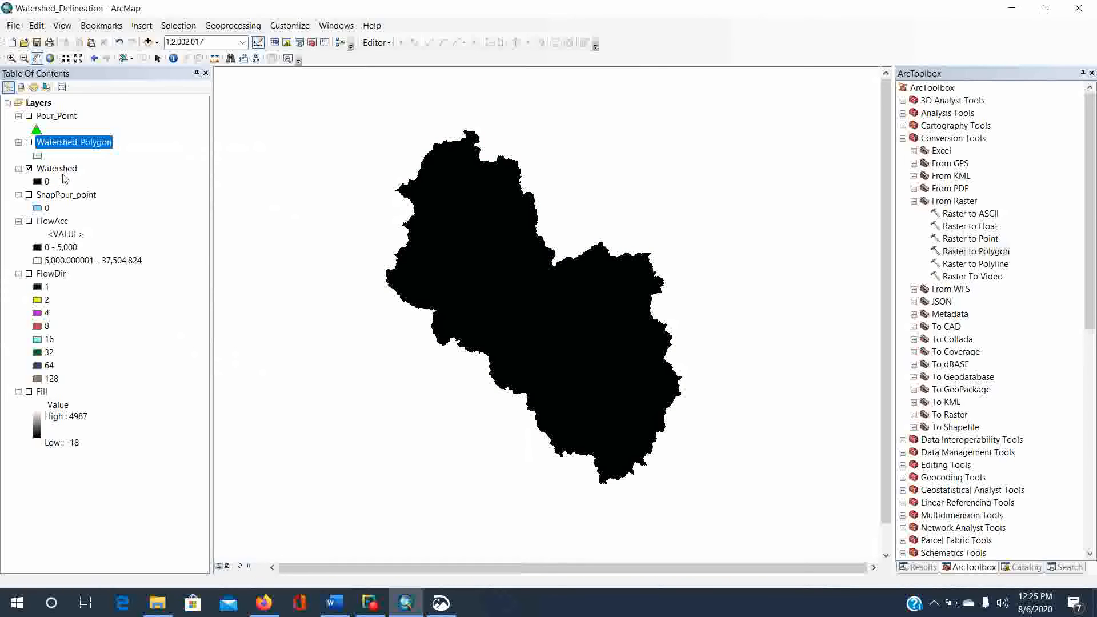
{"action": "left_click", "coordinate": [341, 612]}
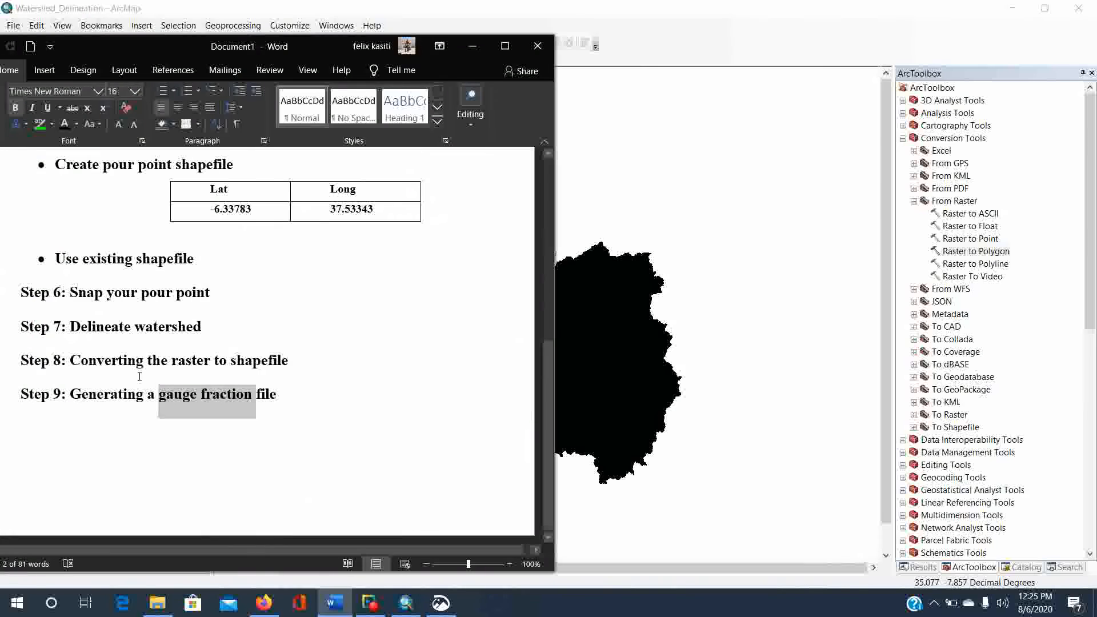
{"action": "left_click_drag", "start_coordinate": [62, 327], "coordinate": [201, 329]}
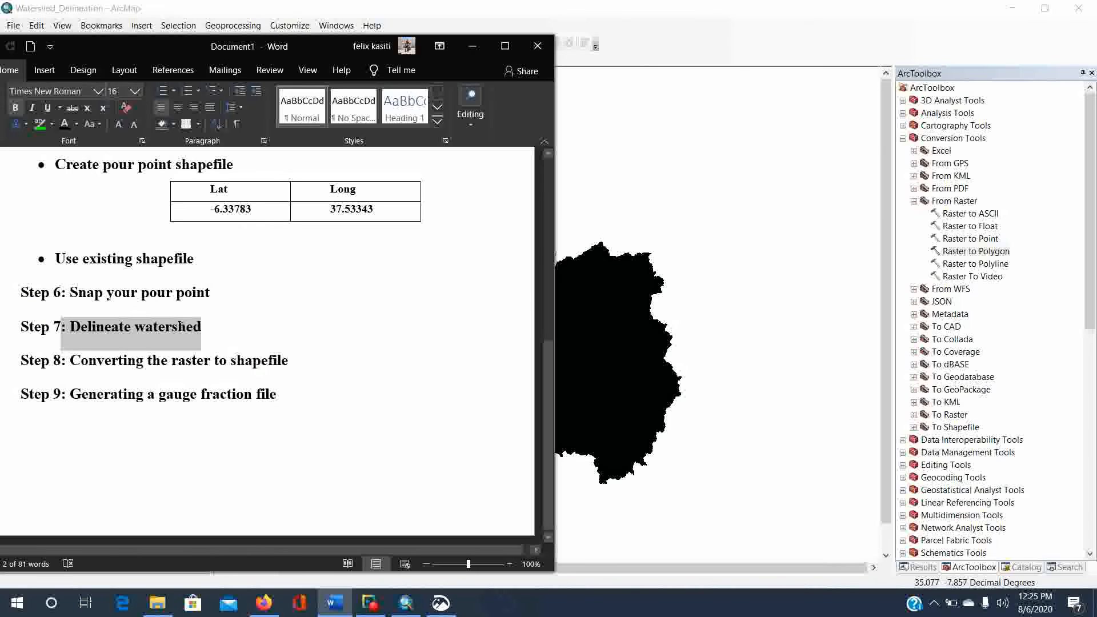
{"action": "left_click", "coordinate": [470, 46]}
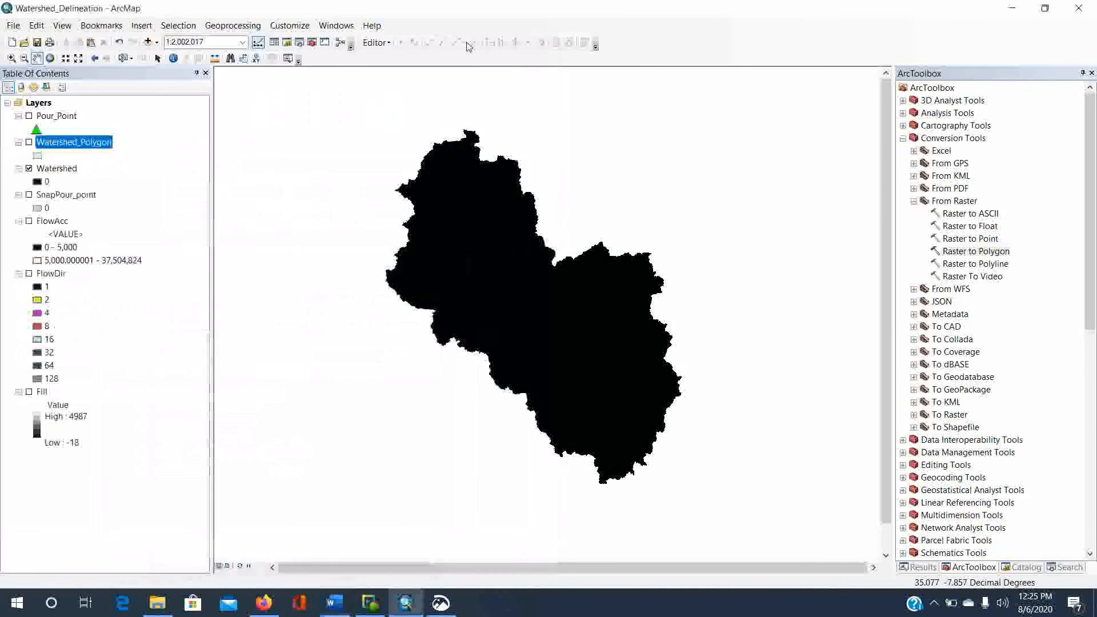
Step: Collapse the Conversion Tools and Hydrology toolsets and expand the Reclass toolset of the Spatial Analyst Tools
{"action": "left_click", "coordinate": [914, 201]}
{"action": "left_click", "coordinate": [903, 139]}
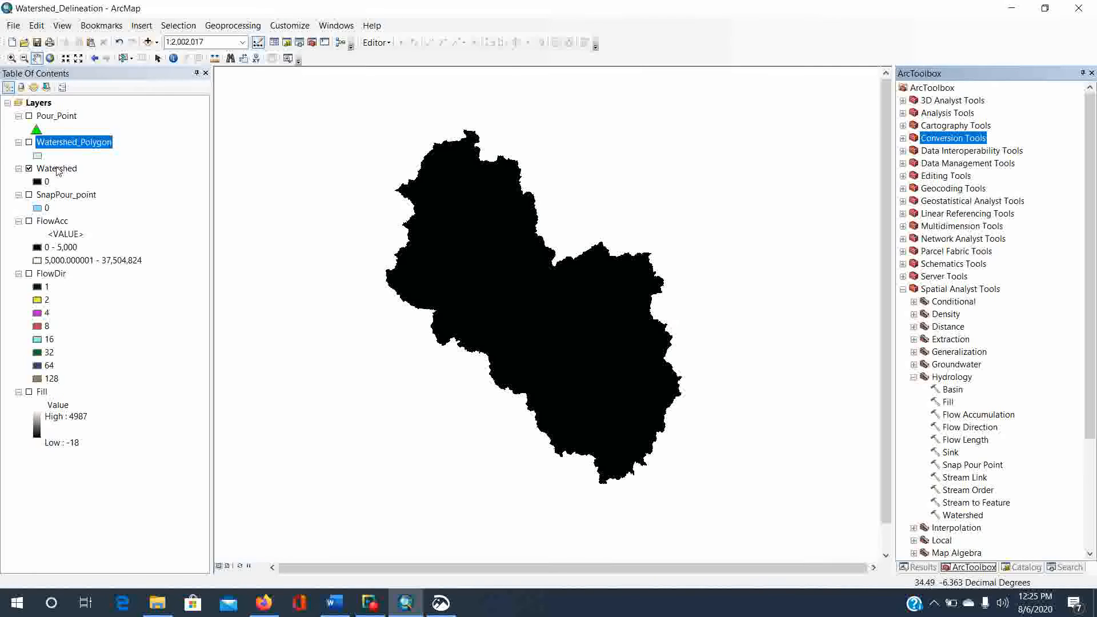
{"action": "left_click", "coordinate": [914, 378]}
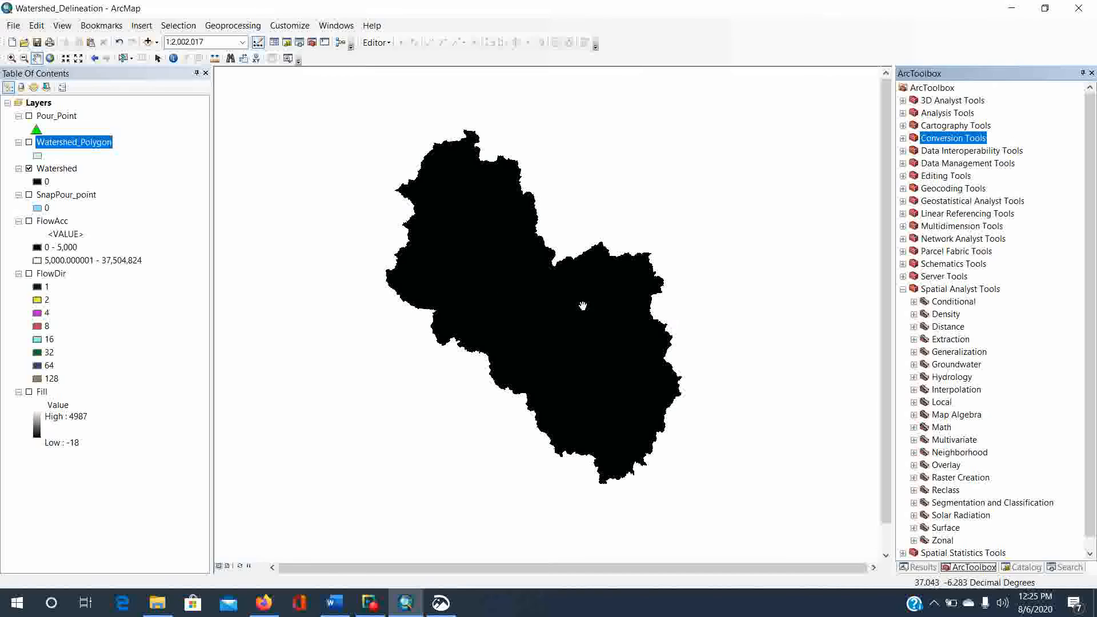
{"action": "left_click", "coordinate": [952, 291]}
{"action": "scroll", "coordinate": [982, 394], "scroll_direction": "down", "scroll_amount": 1}
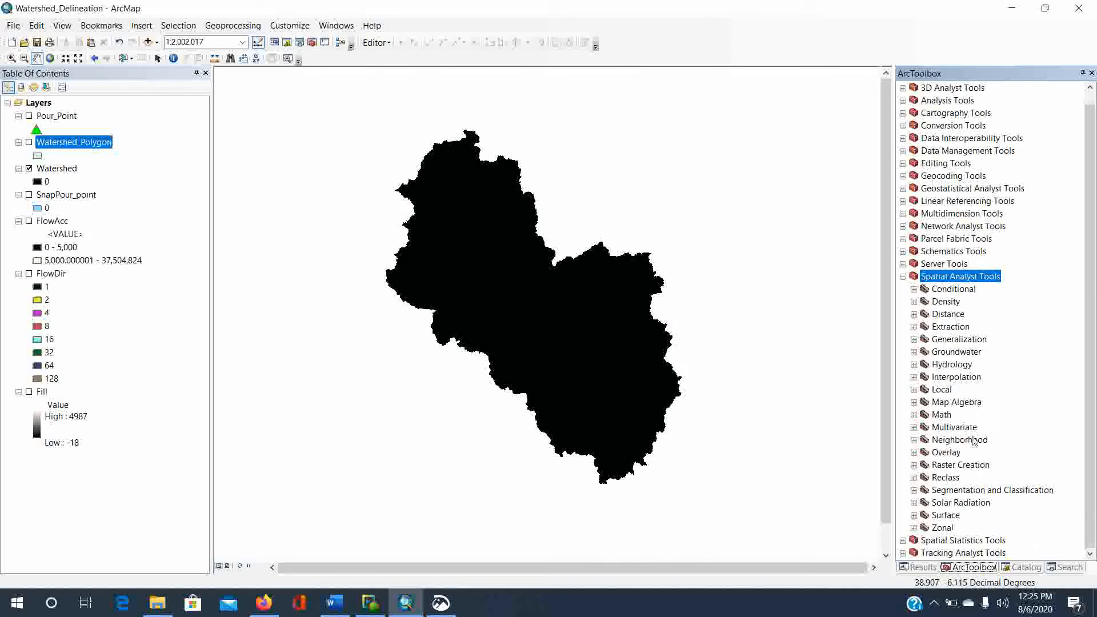
{"action": "left_click", "coordinate": [913, 477]}
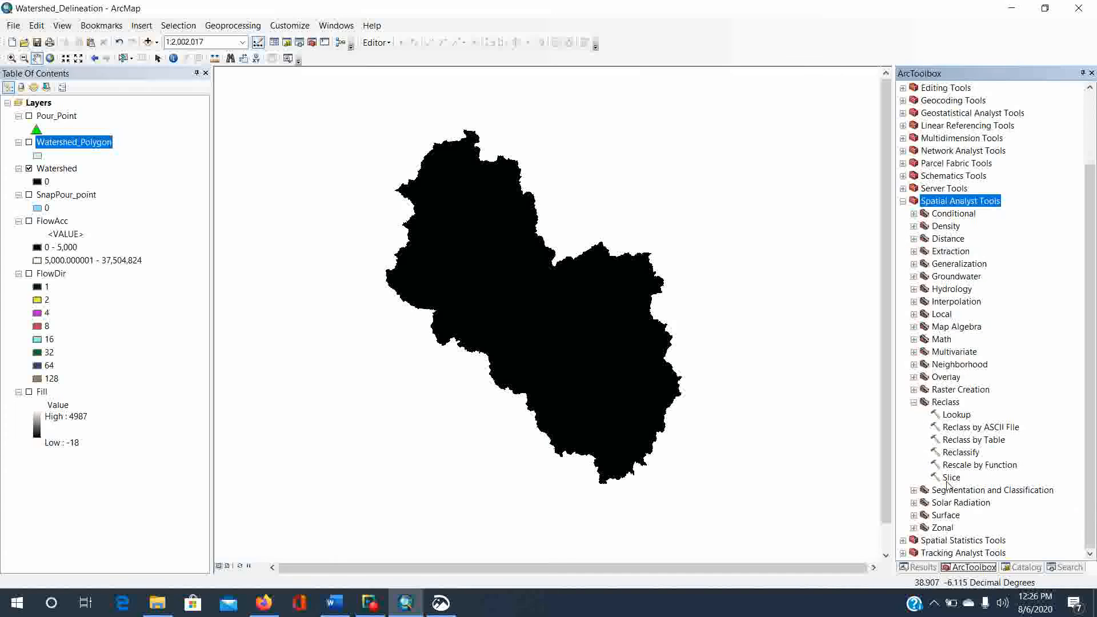
{"action": "double_click", "coordinate": [960, 452]}
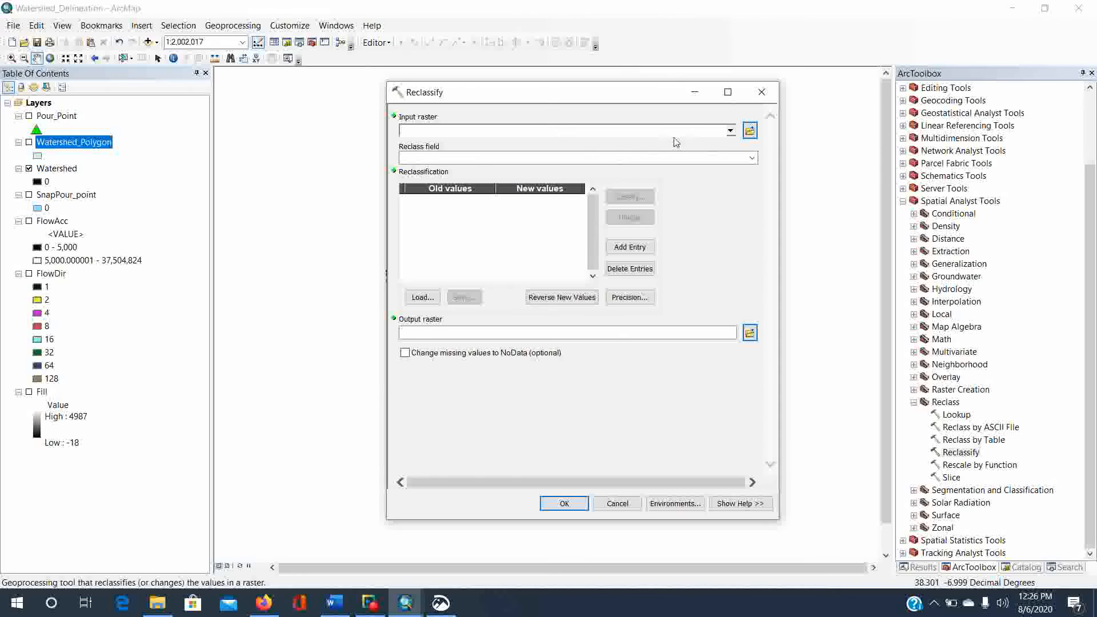
{"action": "left_click", "coordinate": [730, 131]}
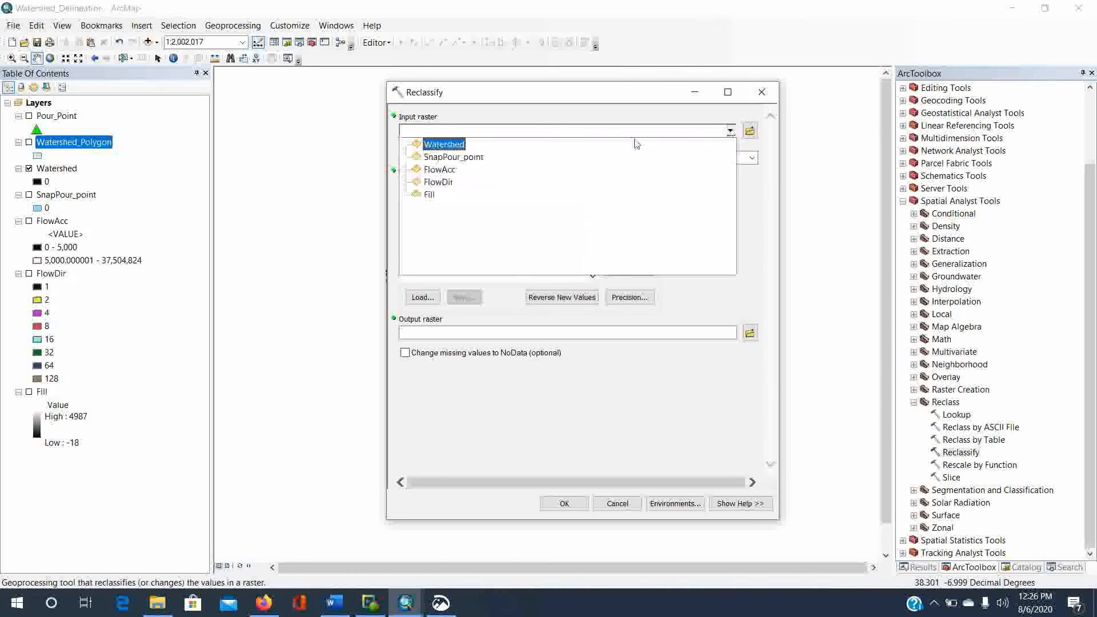
{"action": "left_click", "coordinate": [453, 150]}
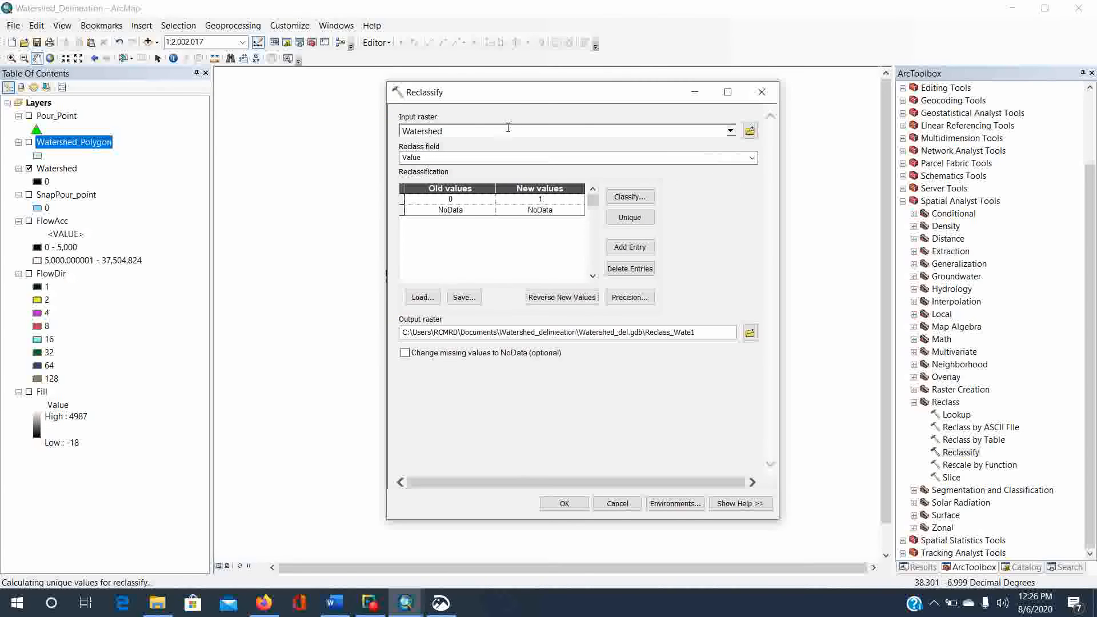
{"action": "mouse_move", "coordinate": [525, 94]}
{"action": "left_mouse_down"}
{"action": "mouse_move", "coordinate": [501, 91]}
{"action": "mouse_move", "coordinate": [304, 170]}
{"action": "mouse_move", "coordinate": [224, 132]}
{"action": "mouse_move", "coordinate": [188, 129]}
{"action": "left_mouse_up"}
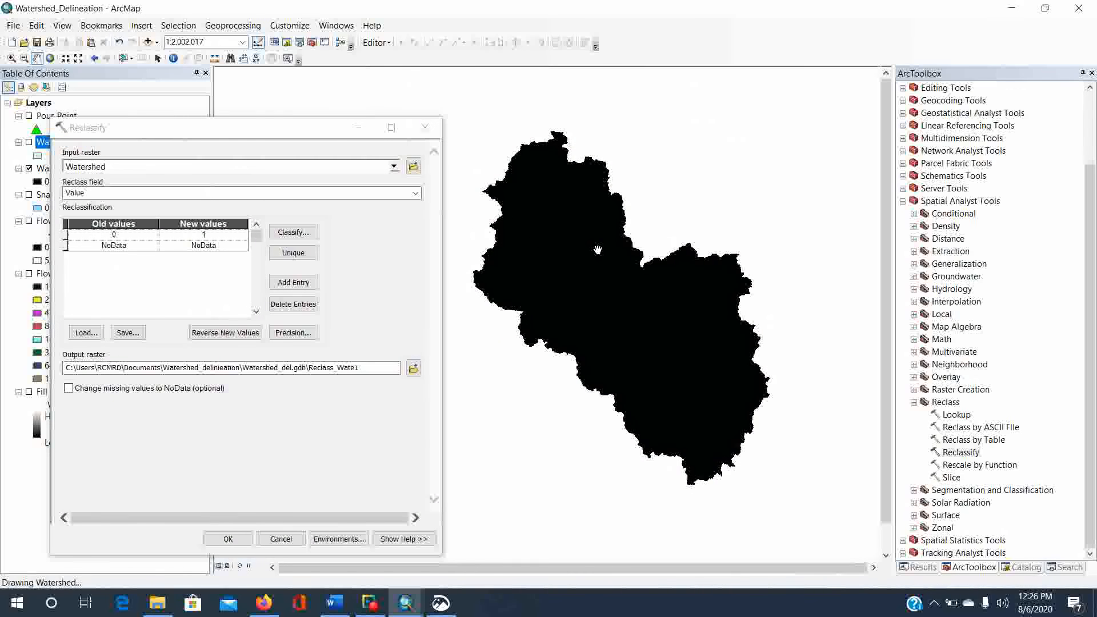
Step: Zoom the map to 1:1,500,000, close the Reclassify dialog and position the whole watershed inside the map display
{"action": "left_click_drag", "start_coordinate": [647, 301], "coordinate": [619, 289]}
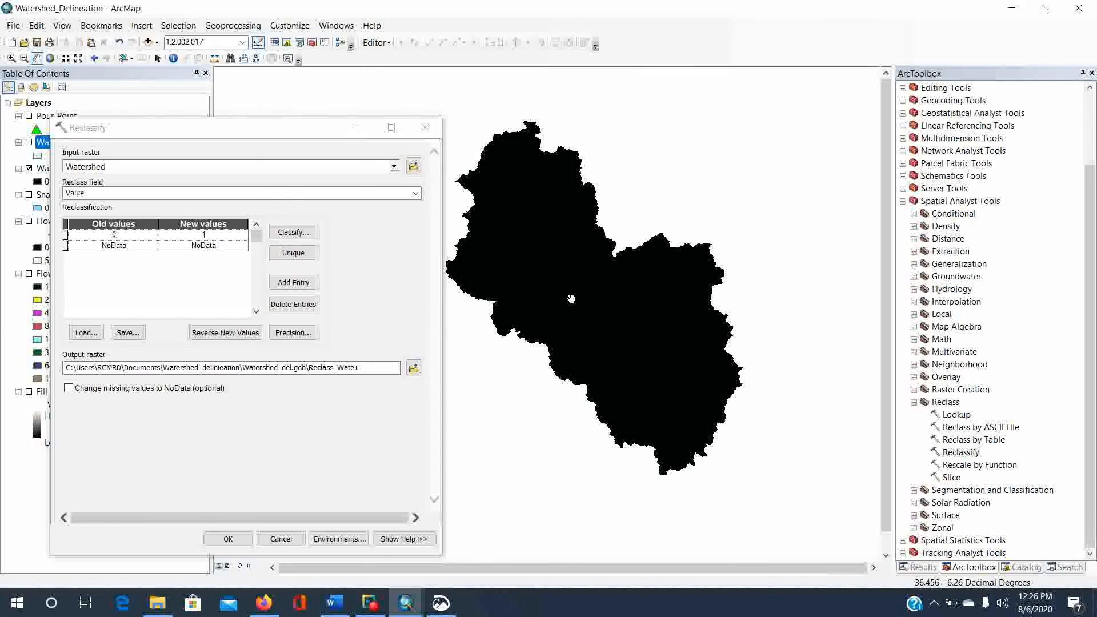
{"action": "scroll", "coordinate": [571, 300], "scroll_direction": "down", "scroll_amount": 1}
{"action": "scroll", "coordinate": [571, 299], "scroll_direction": "up", "scroll_amount": 1}
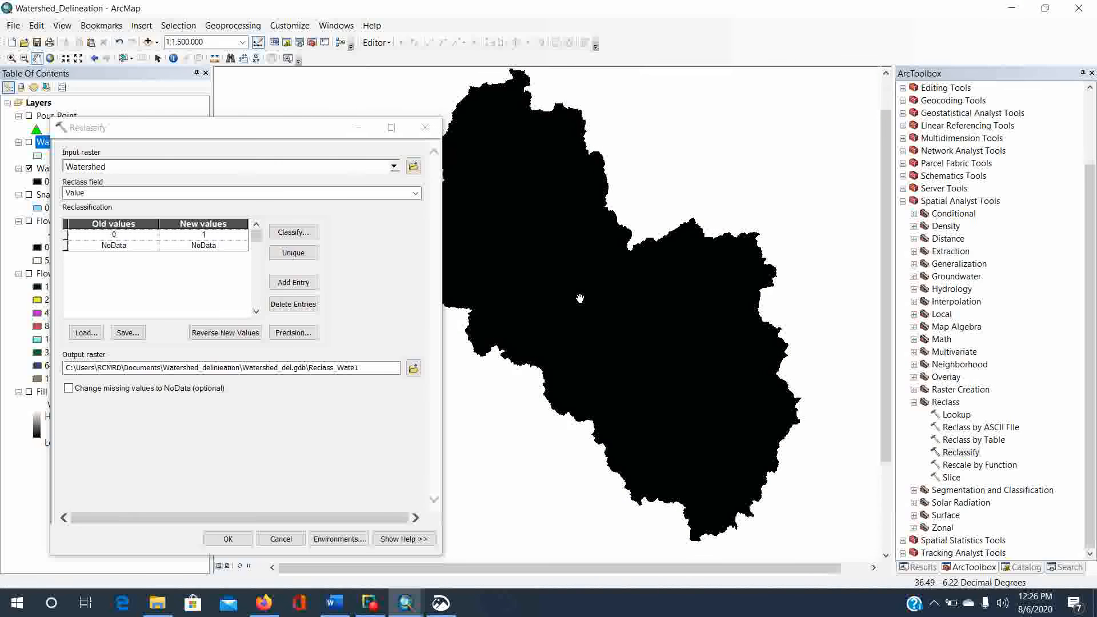
{"action": "left_click_drag", "start_coordinate": [579, 298], "coordinate": [578, 300]}
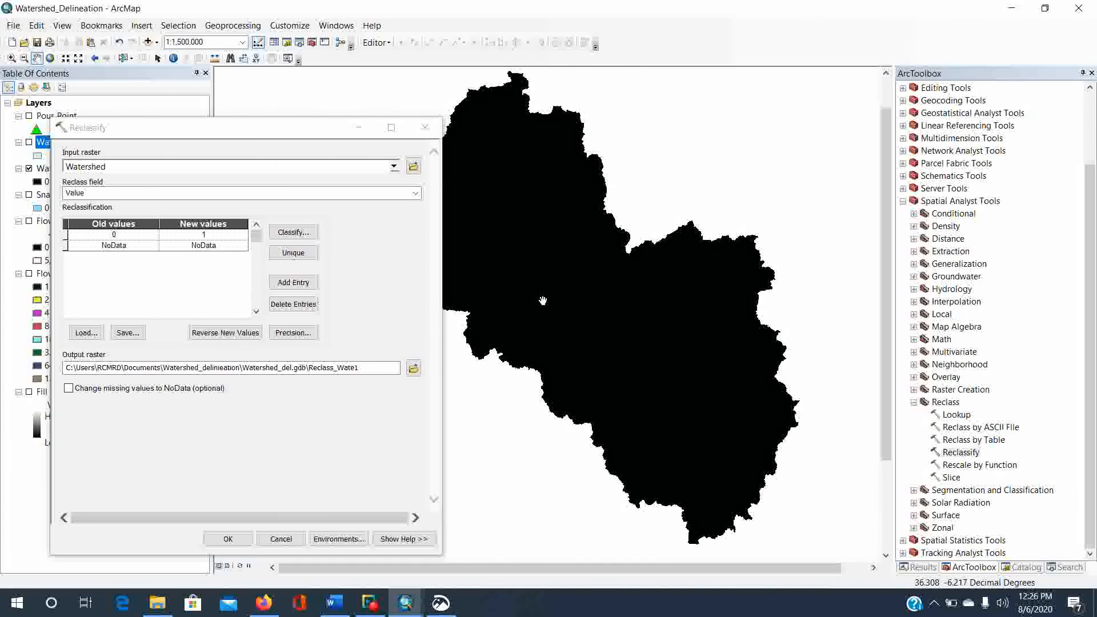
{"action": "left_click", "coordinate": [414, 128]}
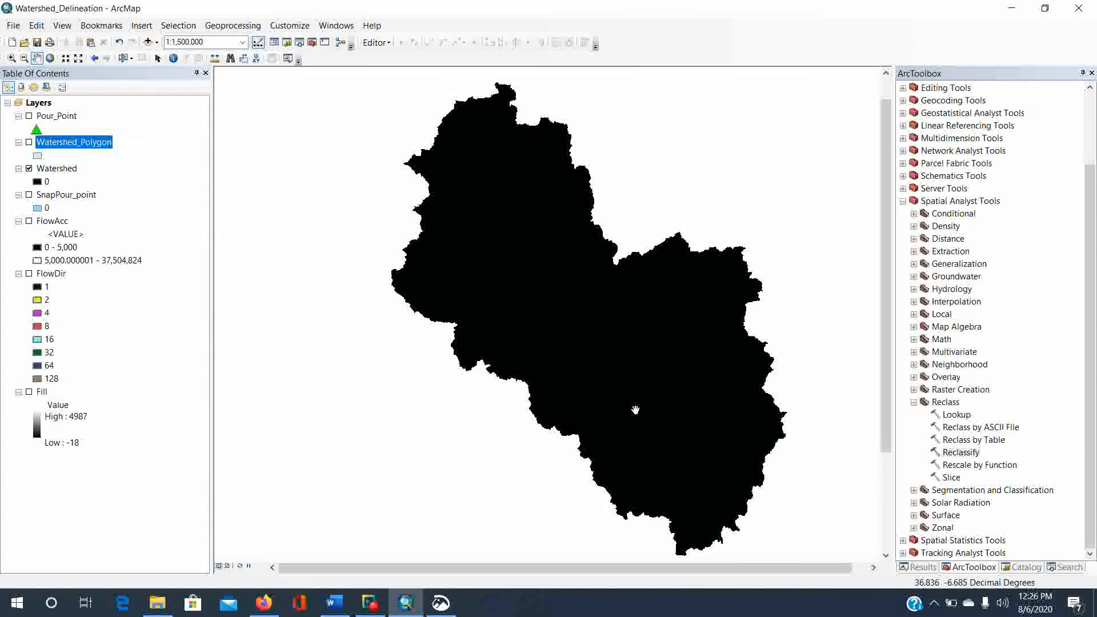
{"action": "left_click_drag", "start_coordinate": [635, 402], "coordinate": [631, 400]}
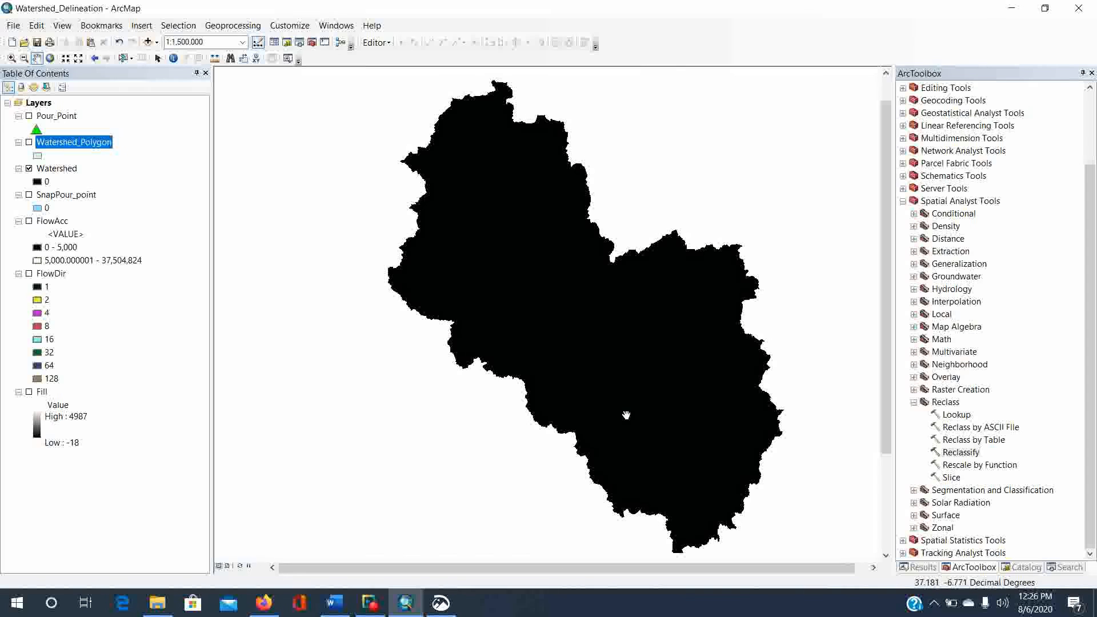
Step: Open the Reclassify tool with Watershed as input raster and set the new value for NoData to 0
{"action": "double_click", "coordinate": [948, 453]}
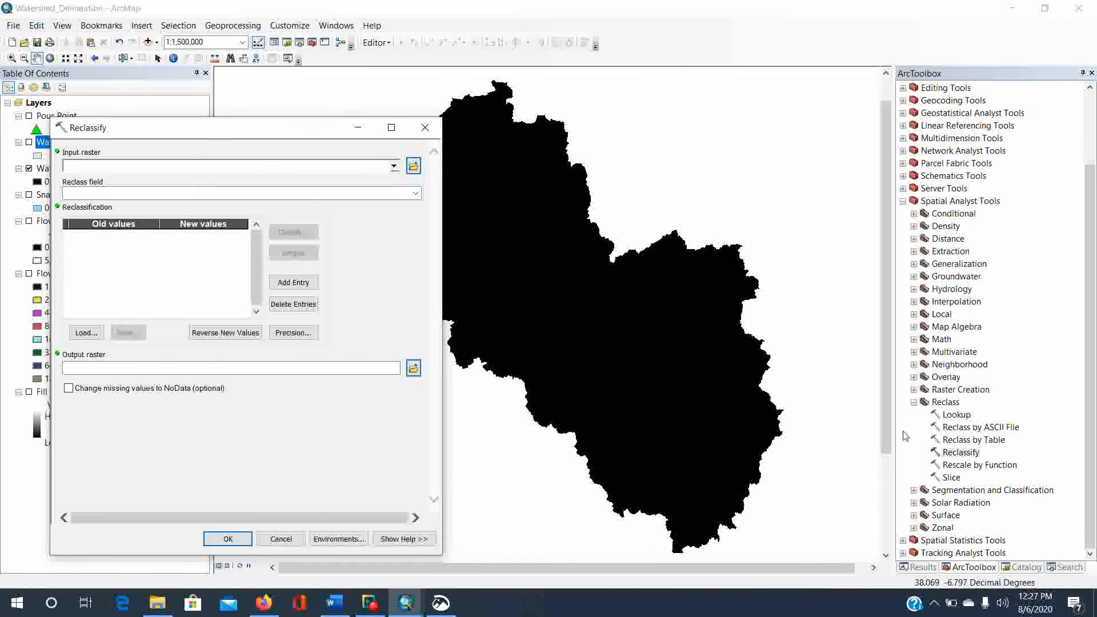
{"action": "left_click", "coordinate": [394, 166]}
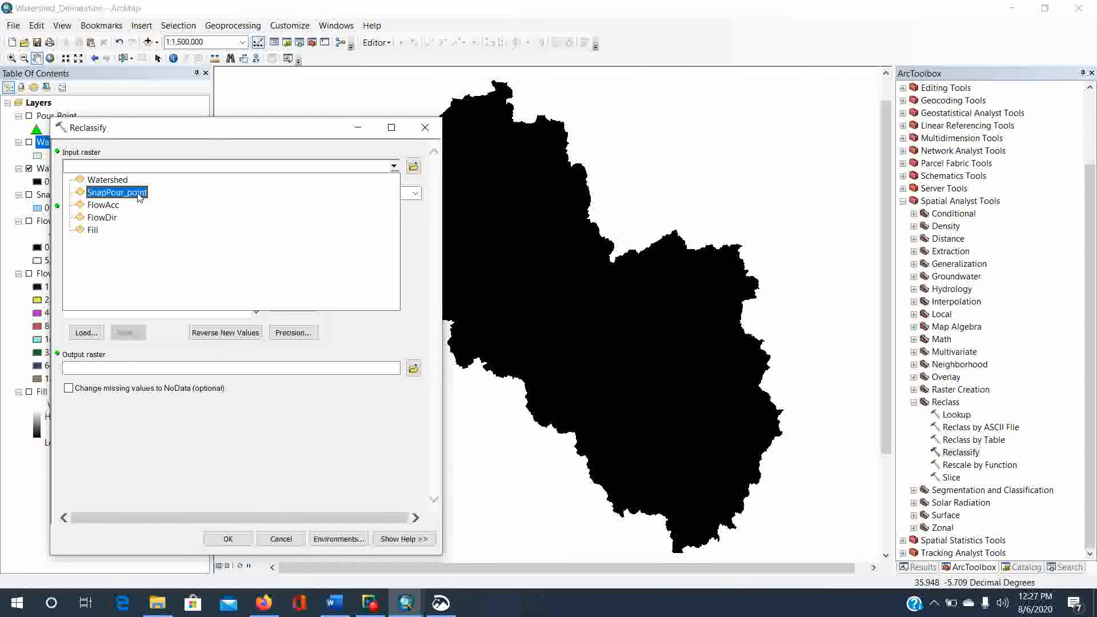
{"action": "left_click", "coordinate": [107, 180]}
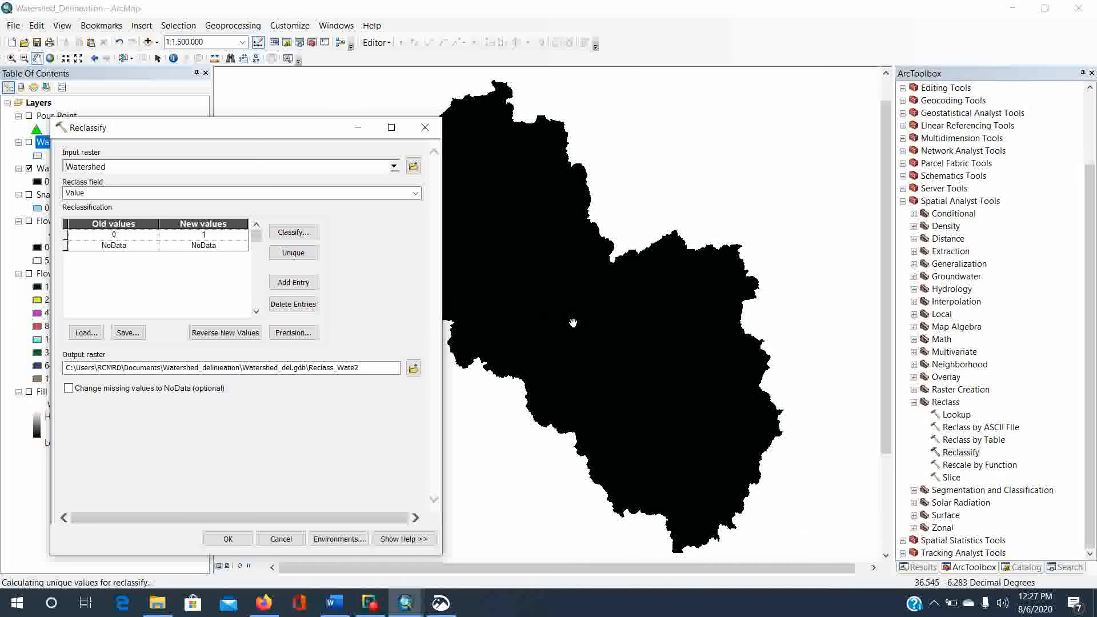
{"action": "left_click", "coordinate": [219, 247]}
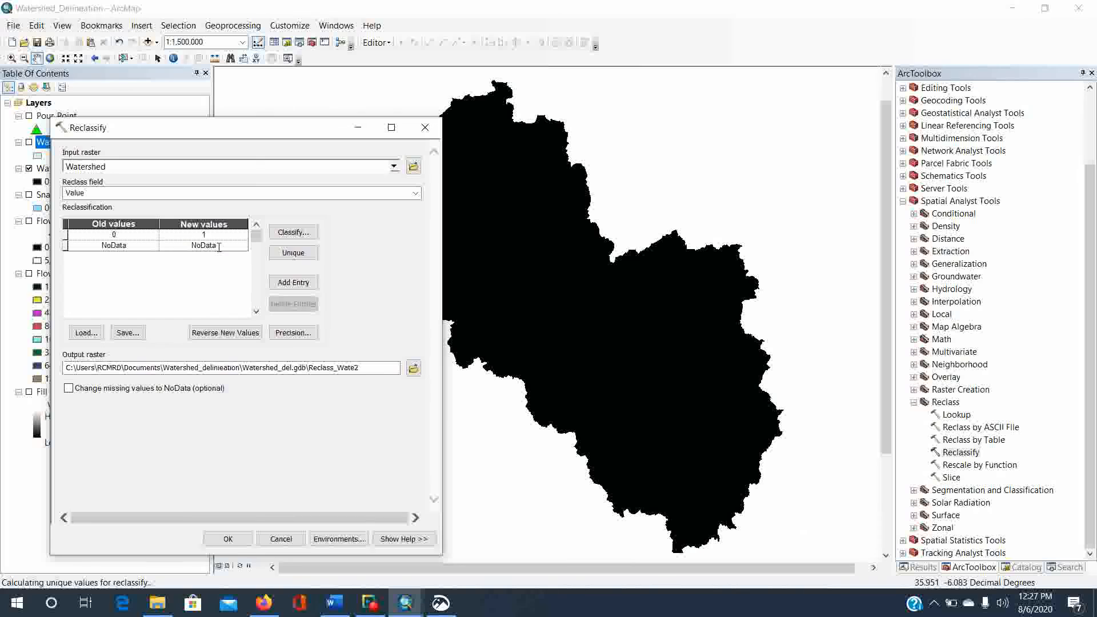
{"action": "left_click_drag", "start_coordinate": [220, 245], "coordinate": [186, 245]}
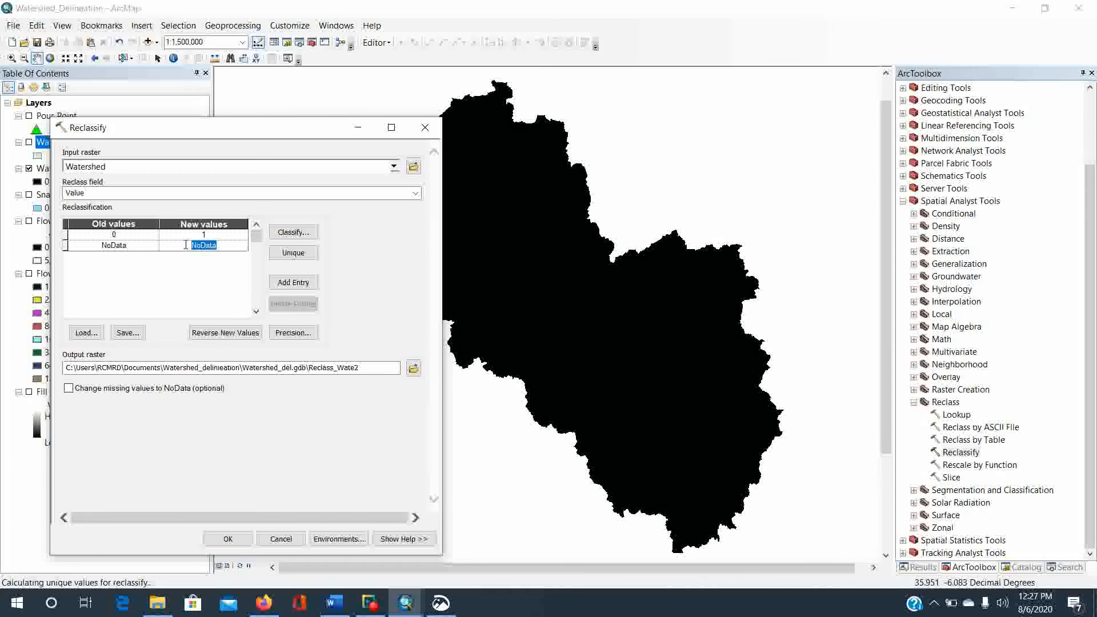
{"action": "type", "text": "0"}
{"action": "left_click", "coordinate": [234, 416]}
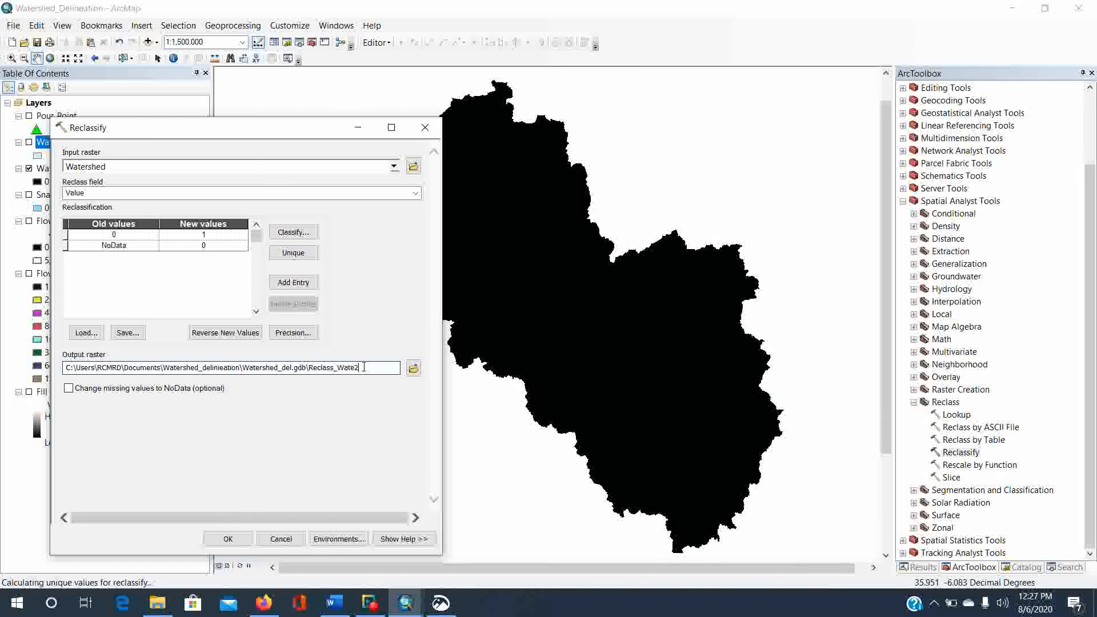
Step: Name the reclassified output raster Watershed_fraction in the Watershed_del.gdb geodatabase
{"action": "left_click_drag", "start_coordinate": [360, 367], "coordinate": [311, 369]}
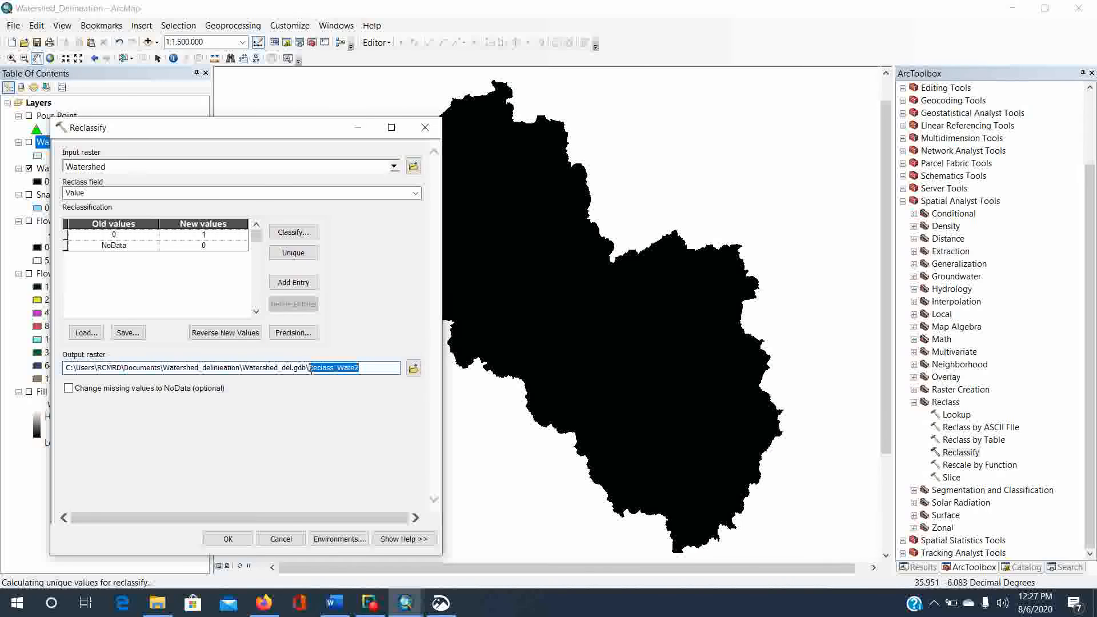
{"action": "type", "text": "Waters"}
{"action": "type", "text": "hed_"}
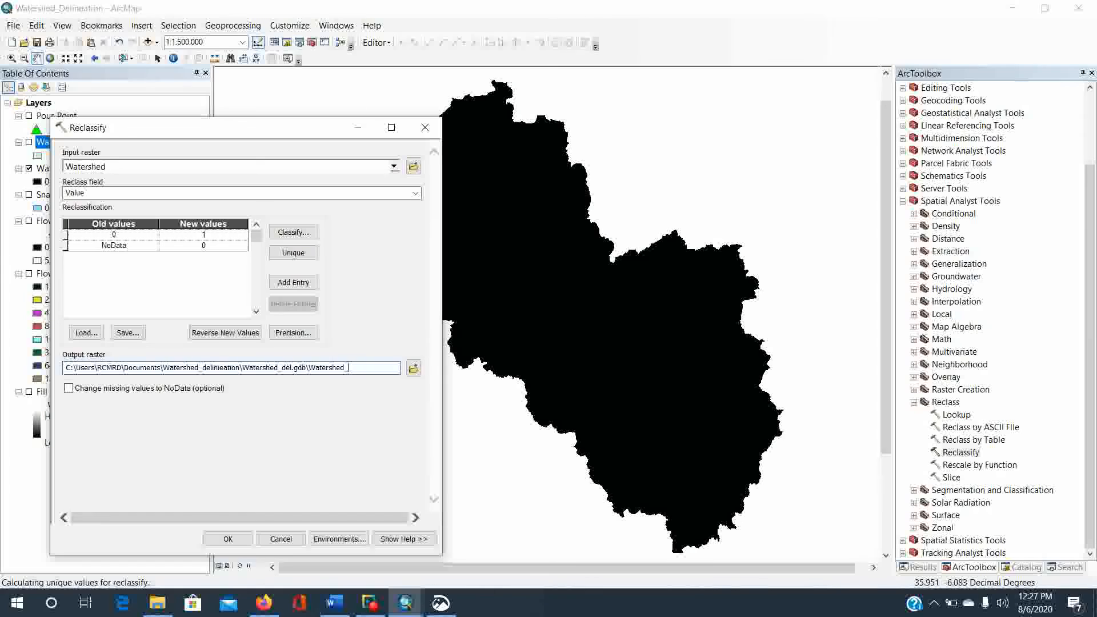
{"action": "type", "text": "fraction"}
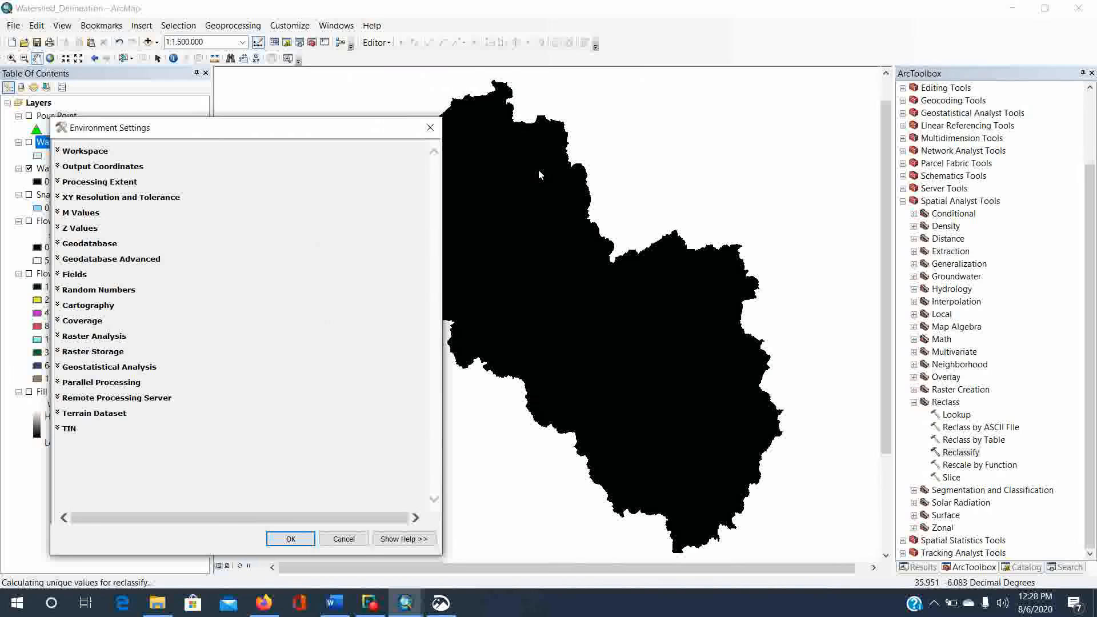
Step: Set the processing extent to Same as Display in the tool's environment settings
{"action": "left_click", "coordinate": [93, 183]}
{"action": "left_click", "coordinate": [143, 209]}
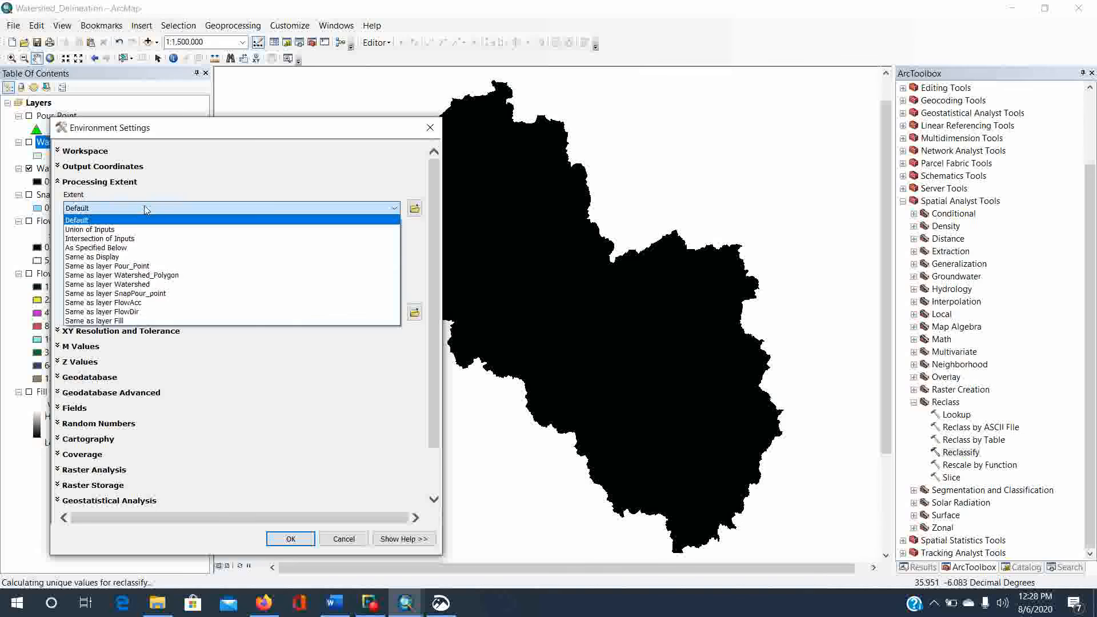
{"action": "left_click", "coordinate": [102, 260]}
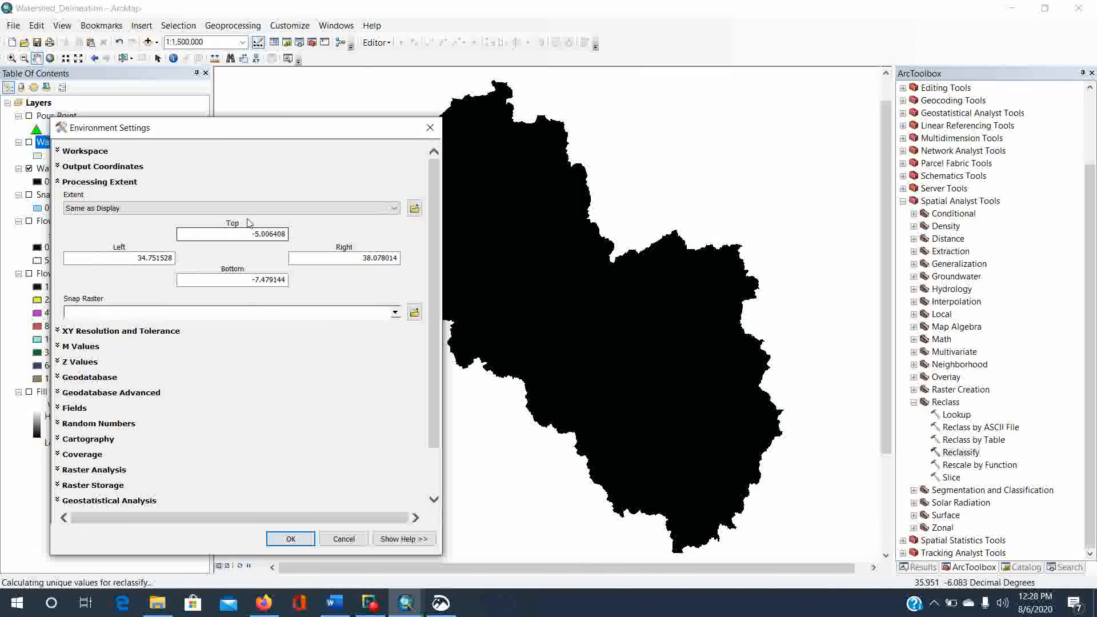
{"action": "left_click", "coordinate": [290, 539]}
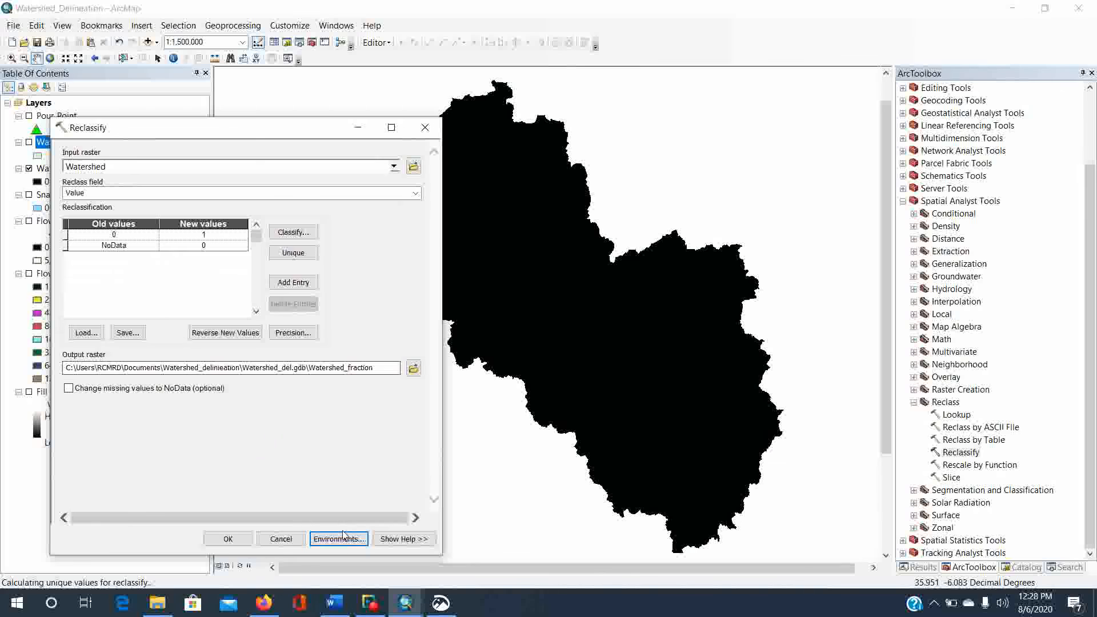
Step: Run the reclassification and hide the original Watershed raster
{"action": "left_click", "coordinate": [228, 539]}
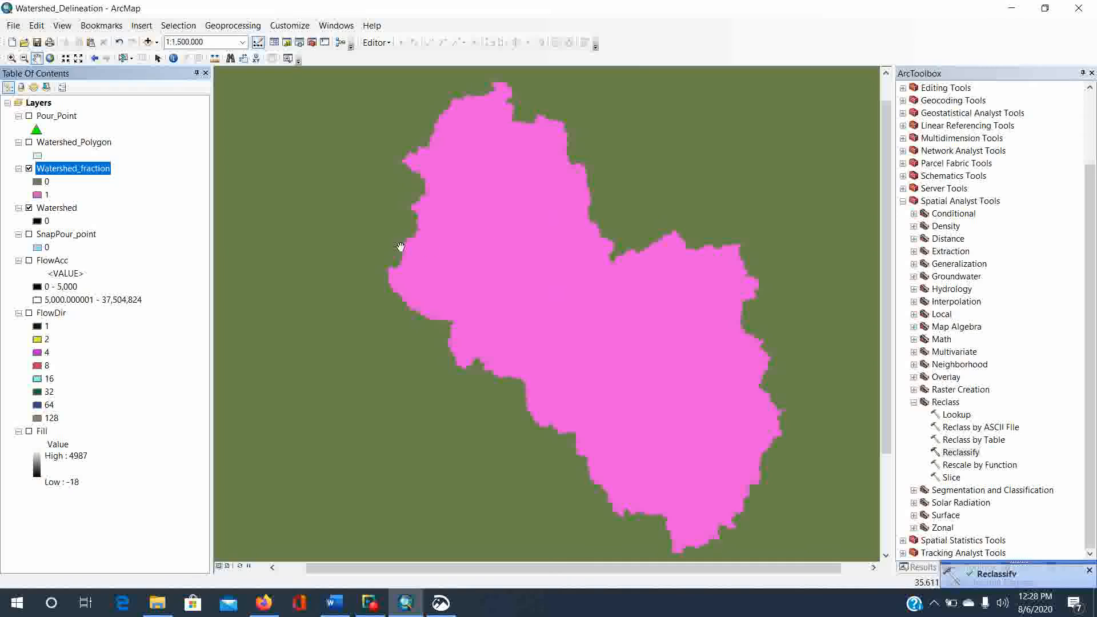
{"action": "left_click", "coordinate": [29, 208]}
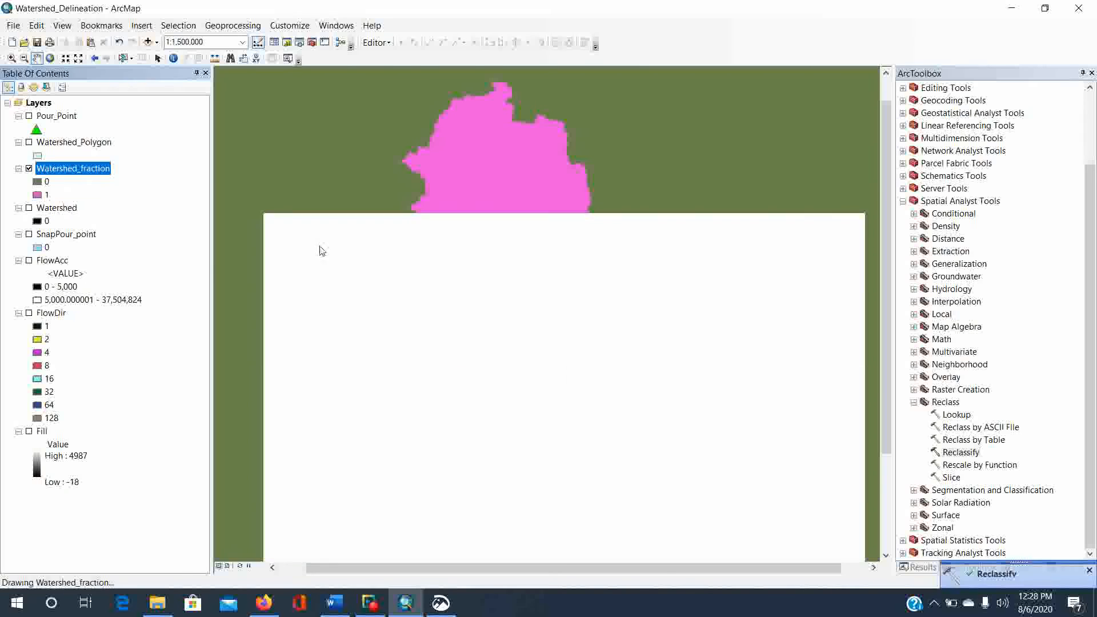